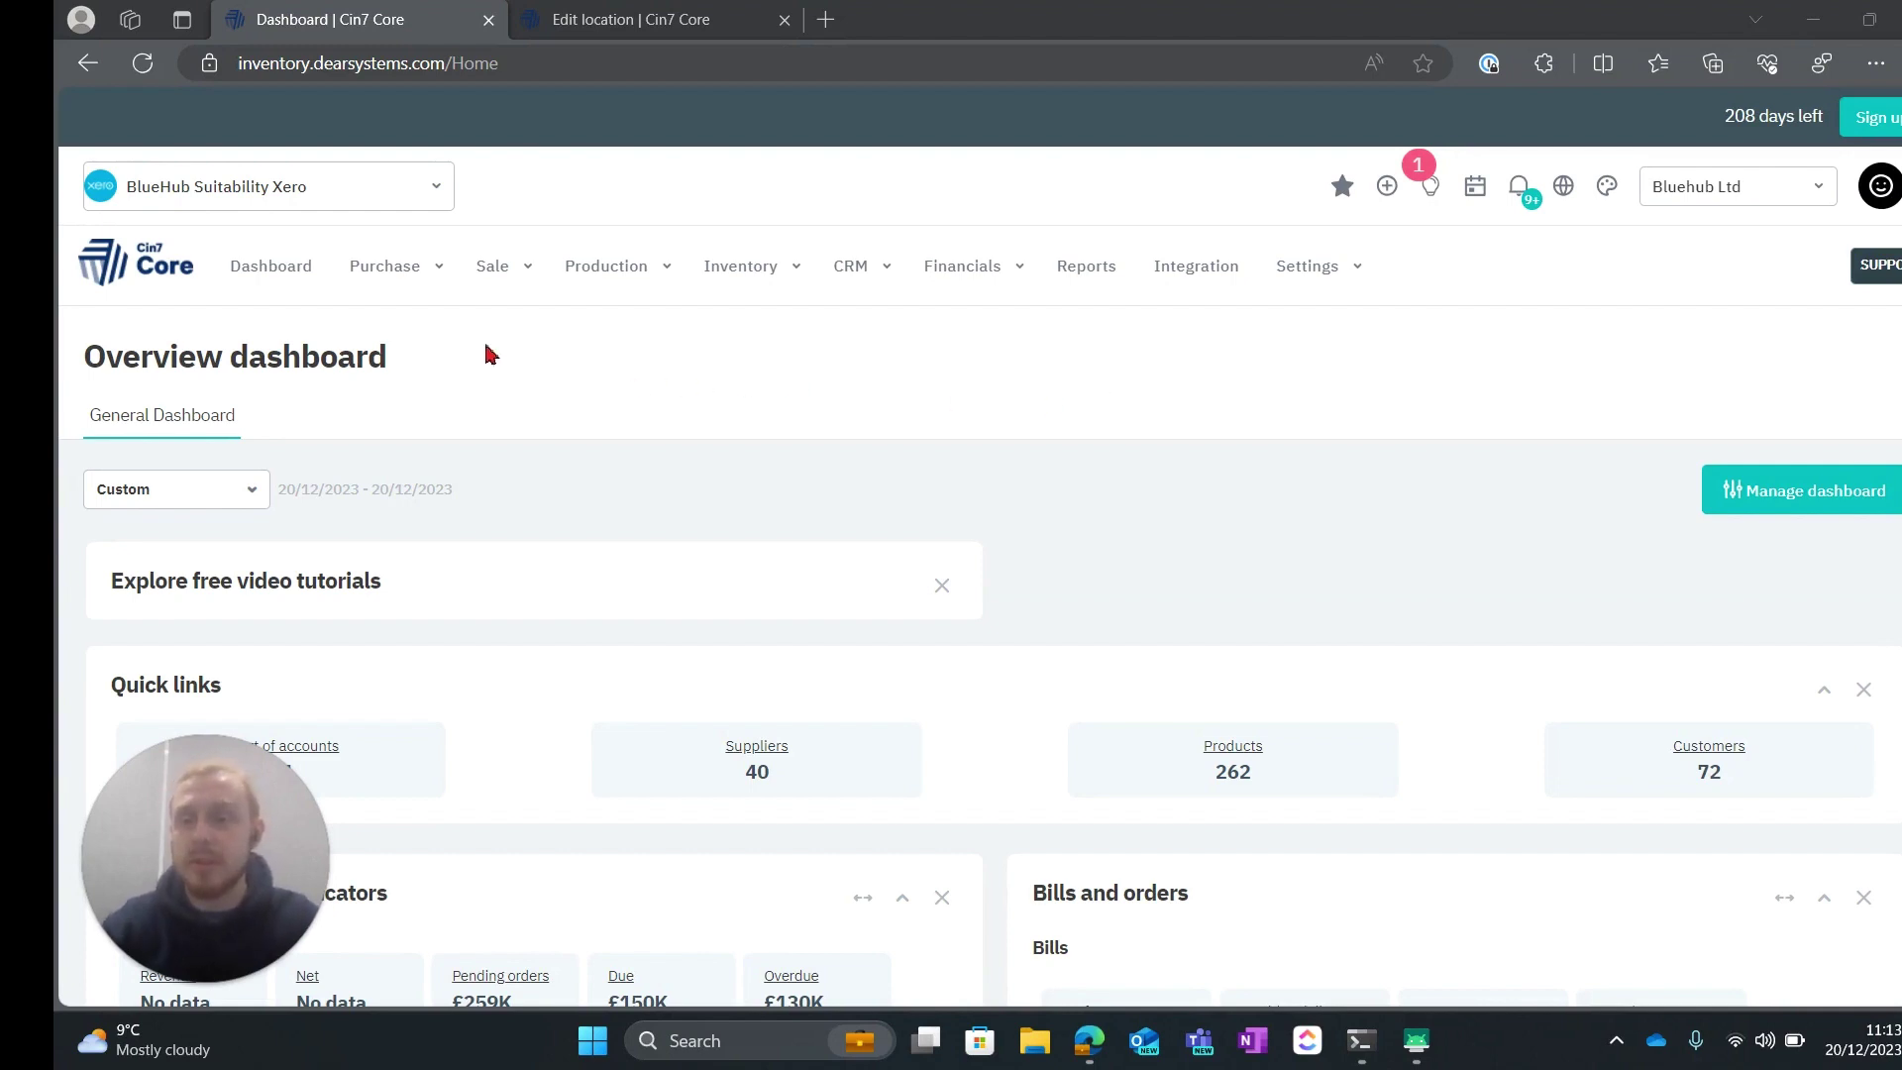
Step: Create a simple purchase for supplier BlueHub Ltd with location Directed Put Away
left_click(404, 274)
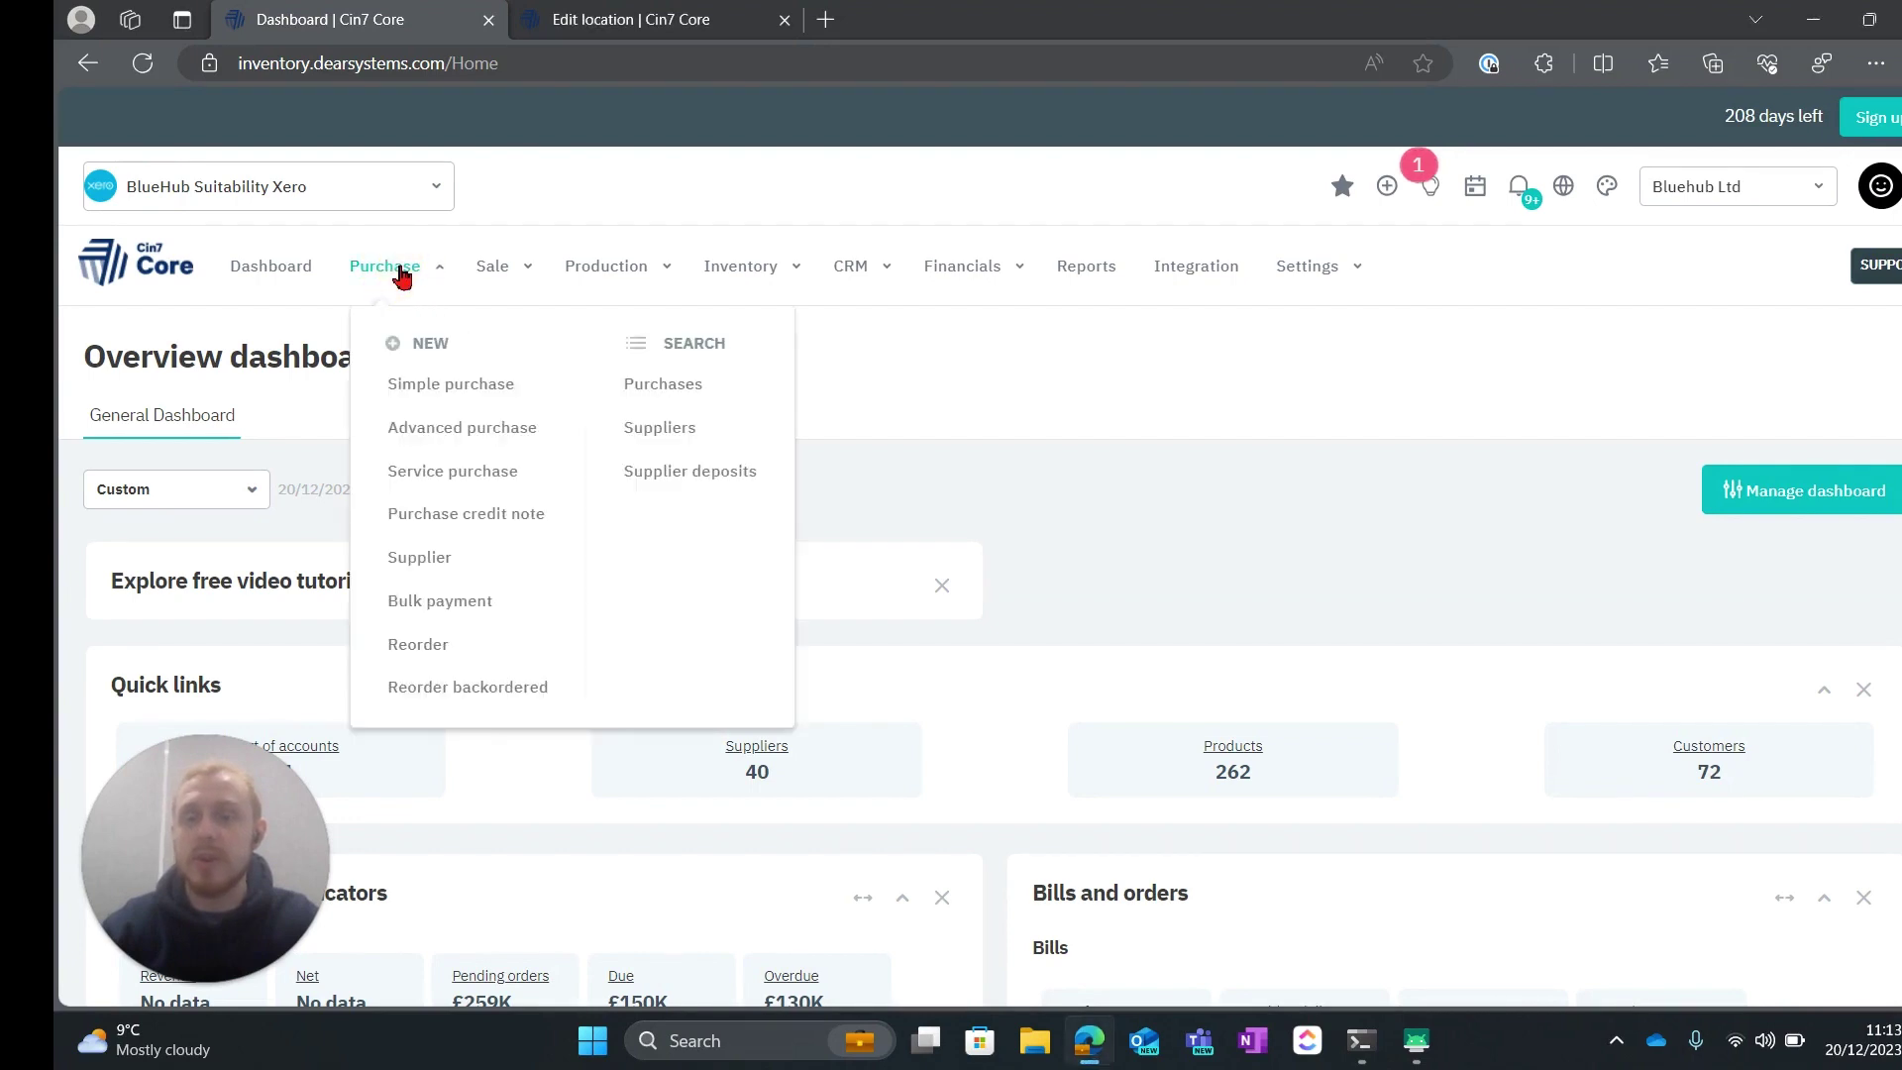
left_click(446, 386)
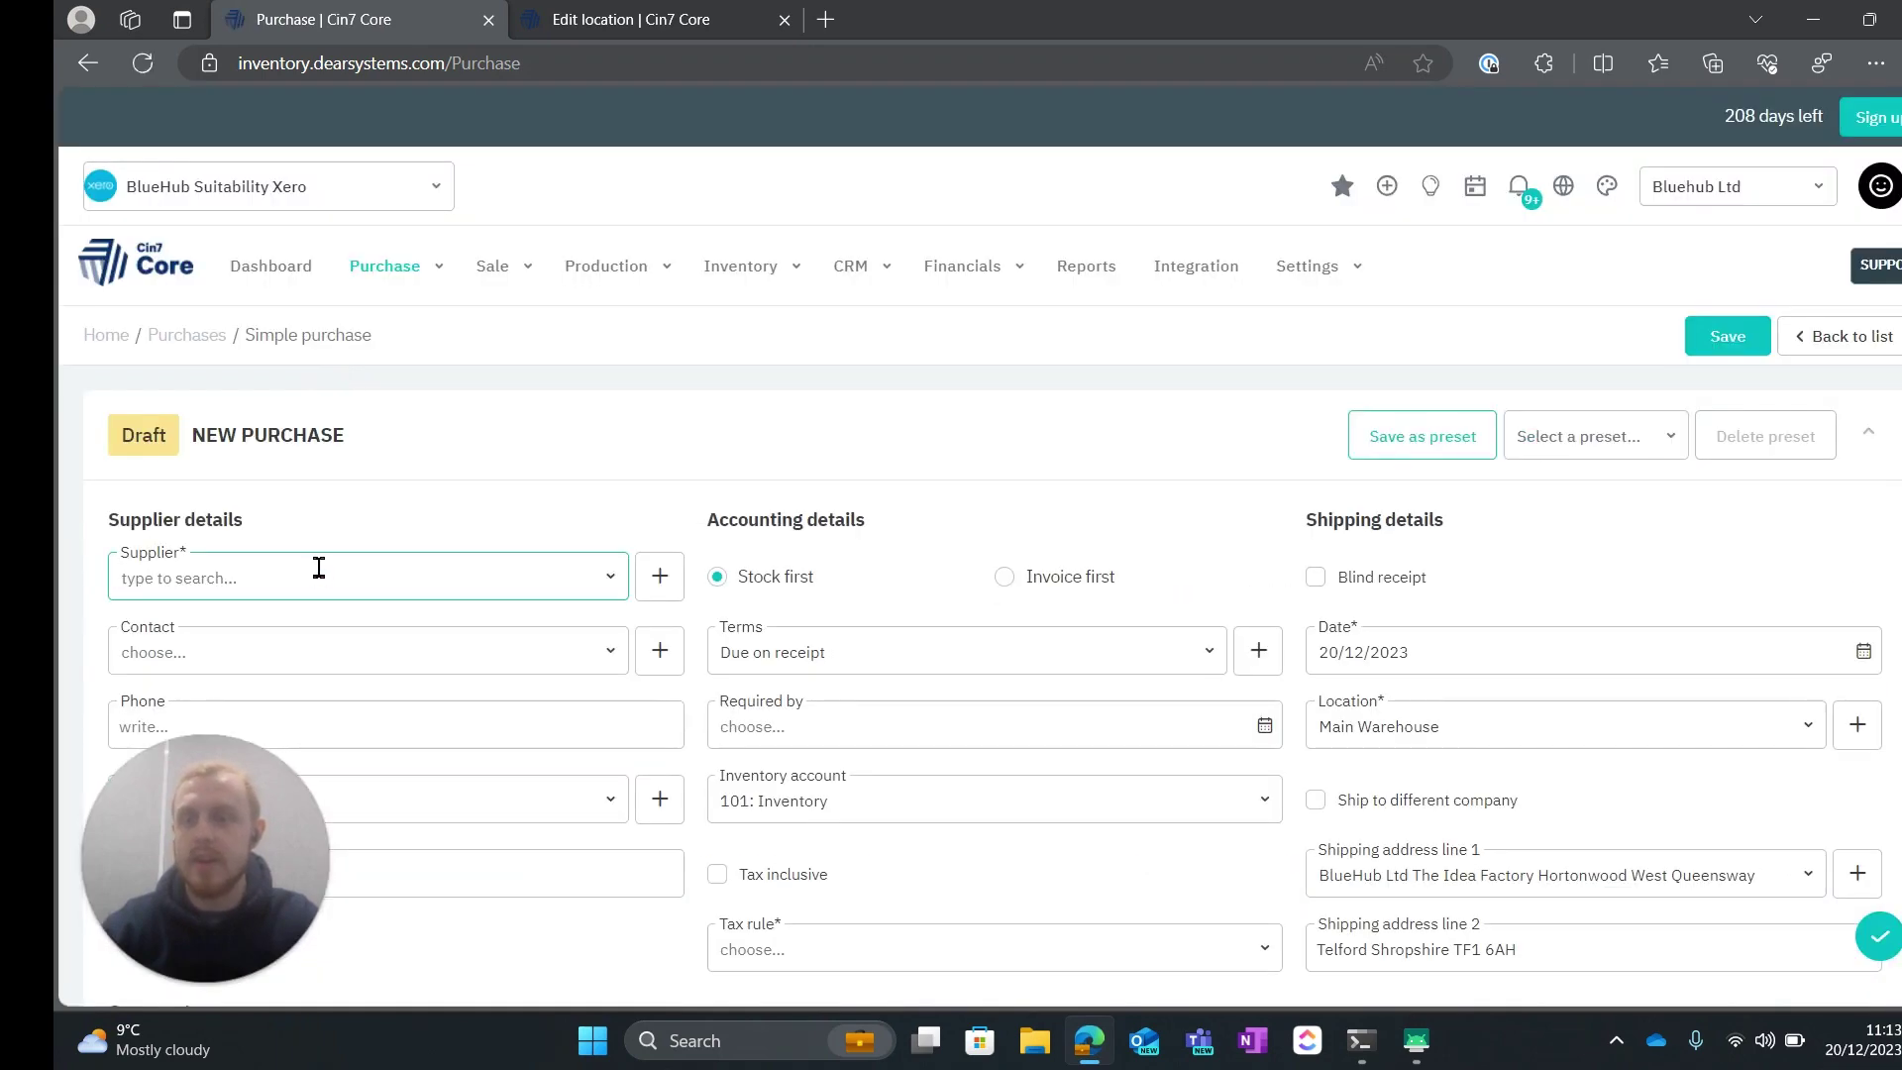
left_click(319, 567)
type("Bluehub Ltd")
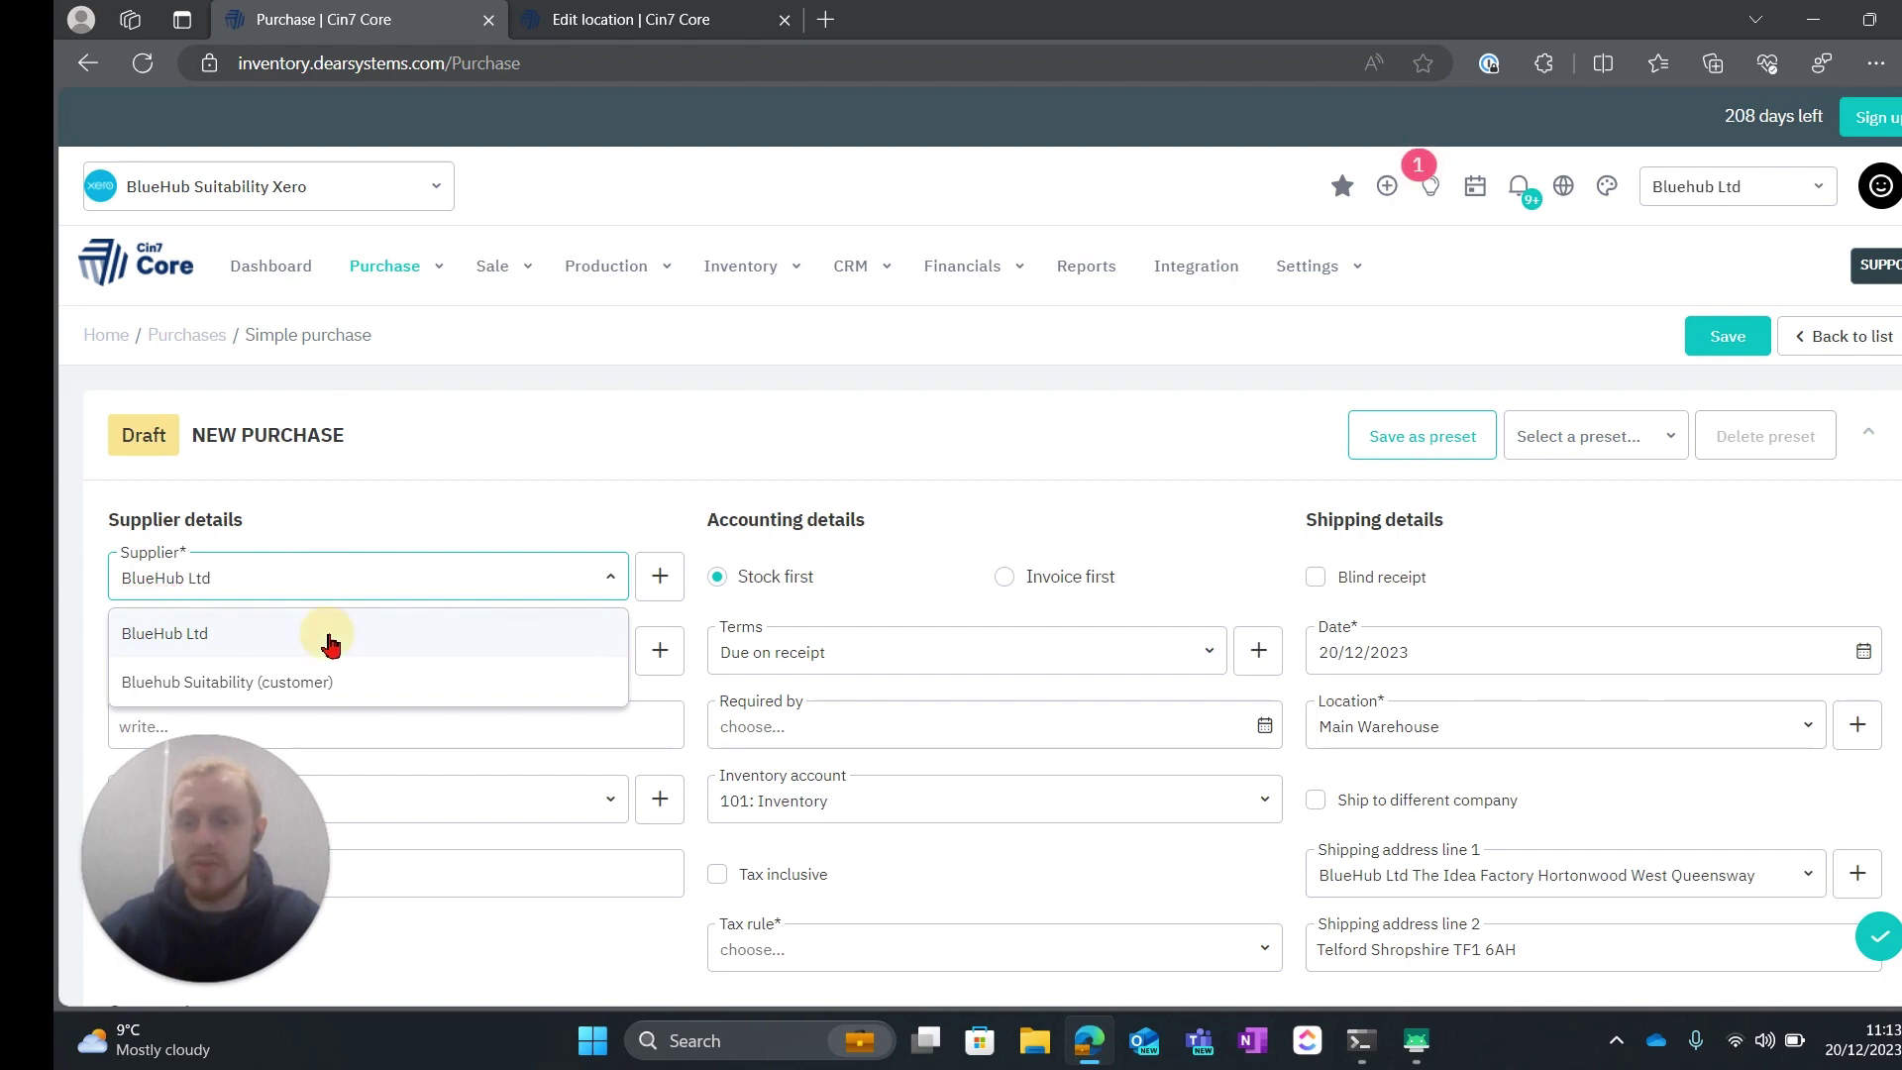
left_click(325, 628)
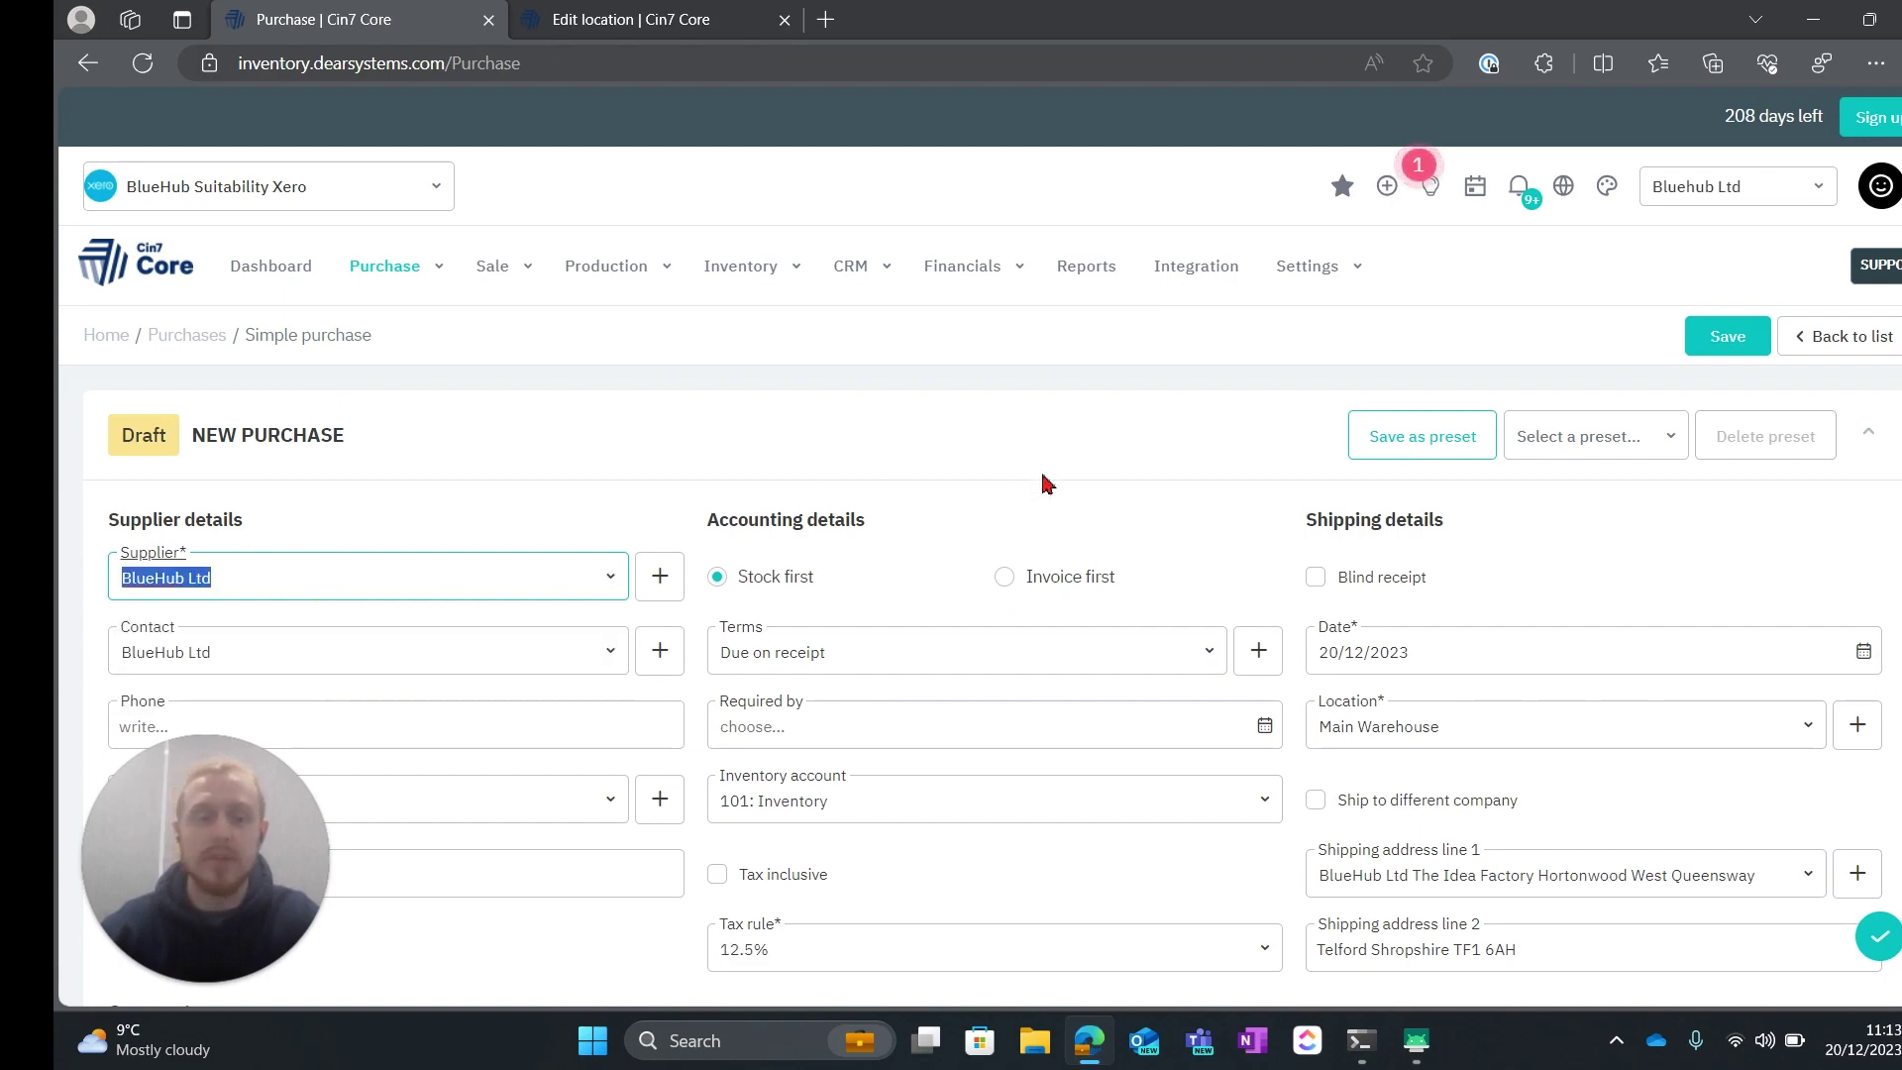
scroll(1040, 476, "down", 2)
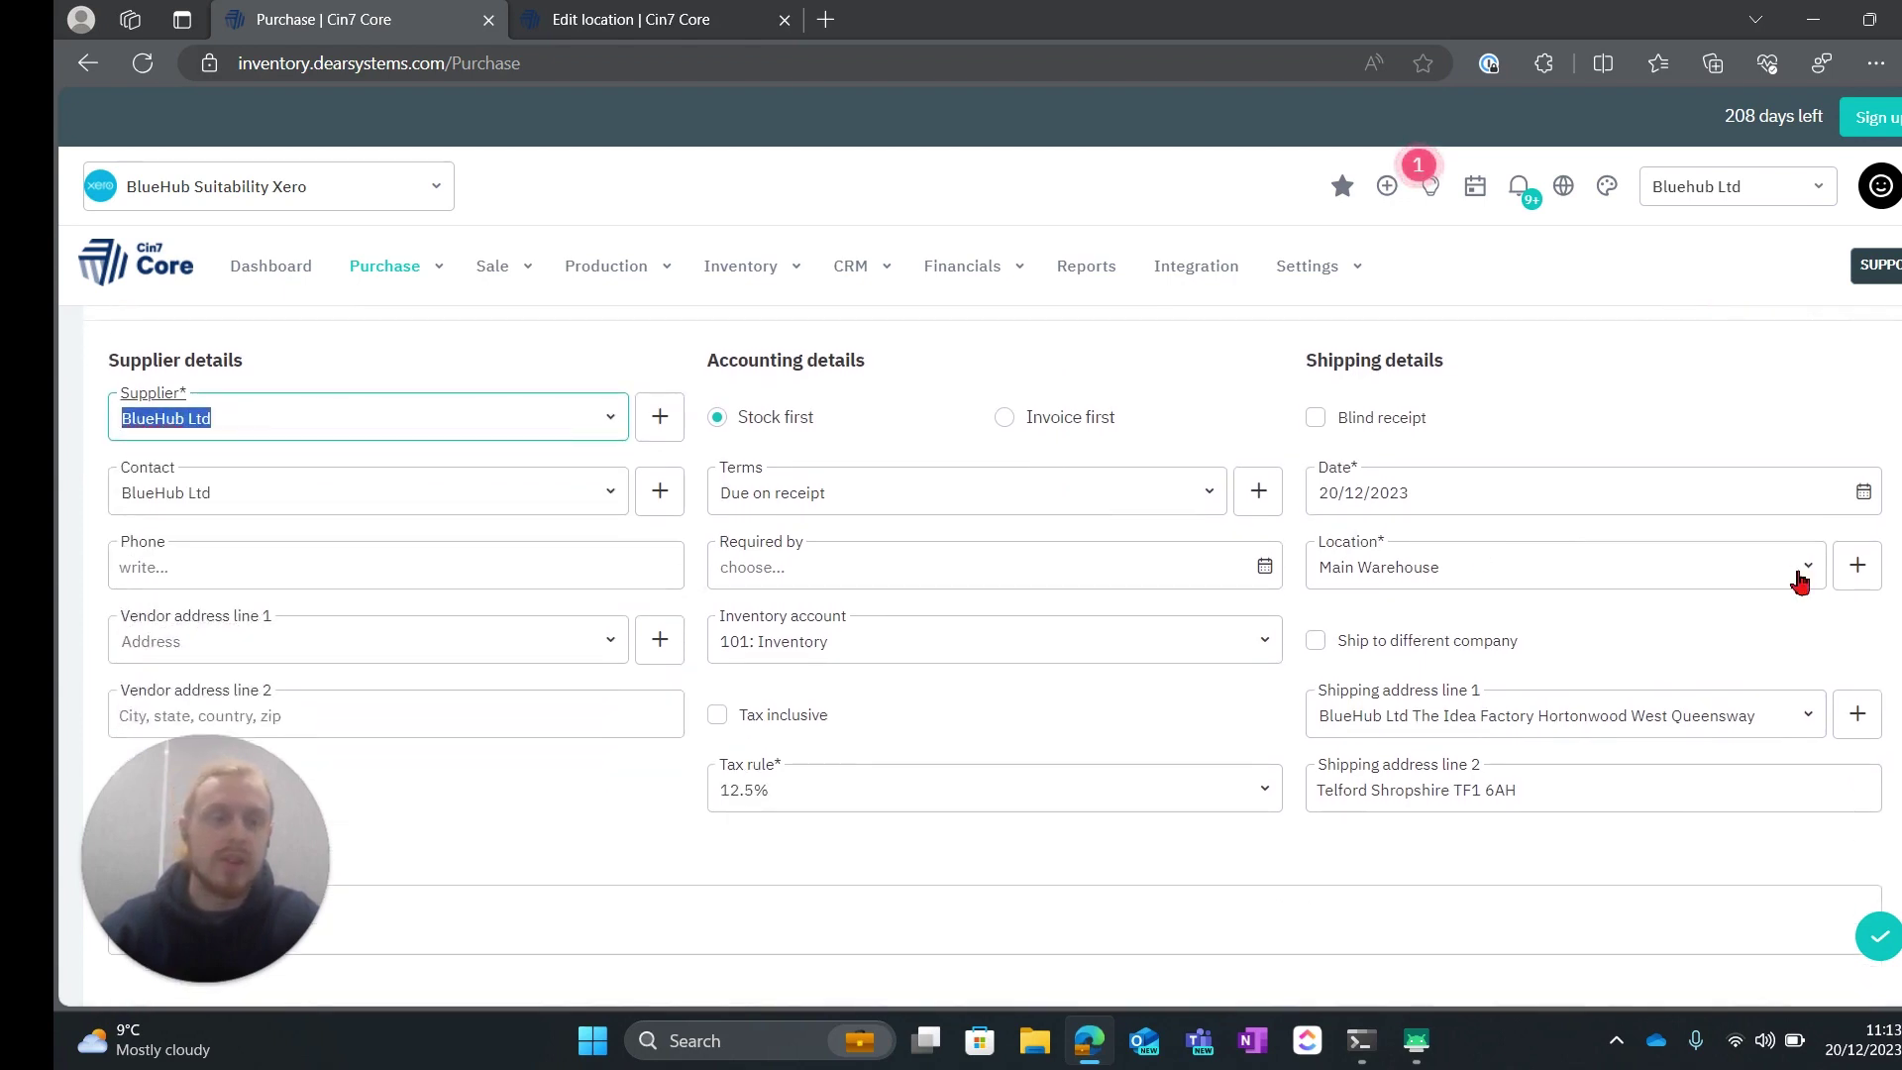
left_click(1798, 571)
left_click(1445, 820)
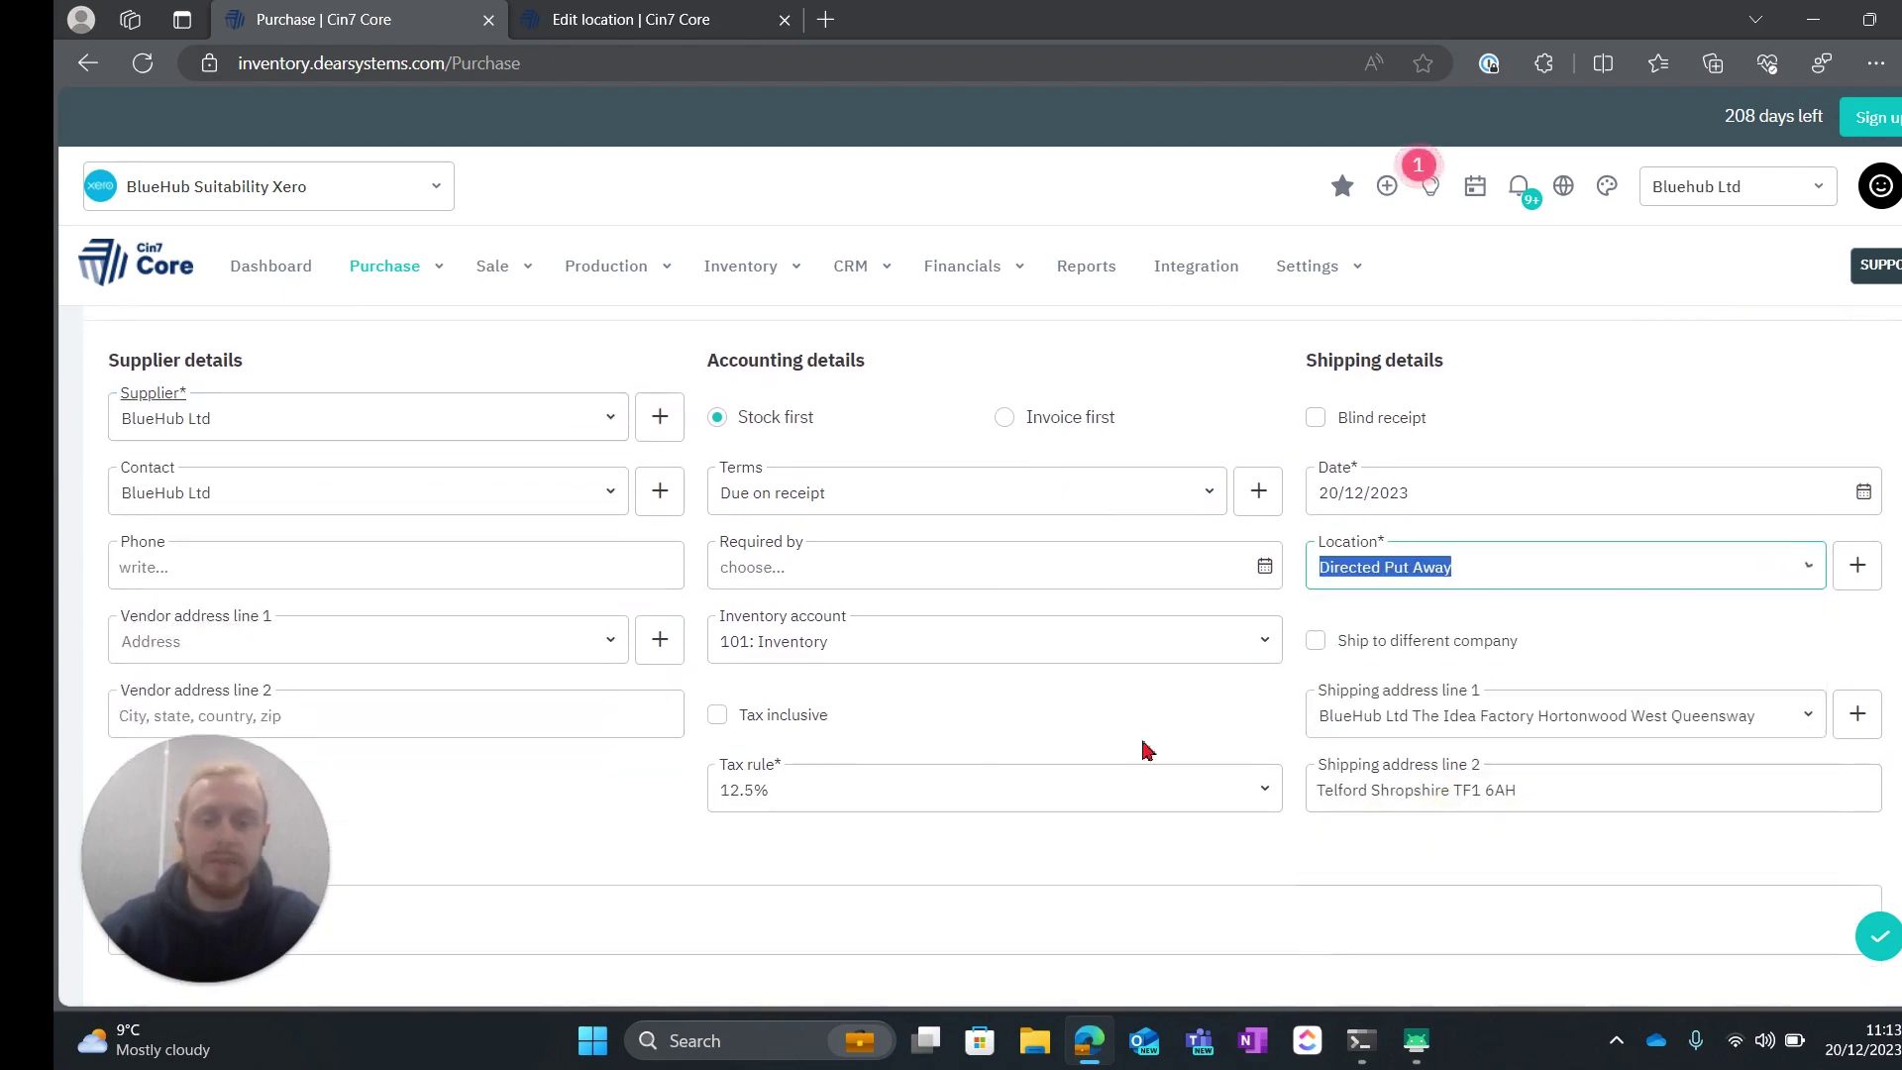
Step: Add a CPU-001 Central Processing Unit line with quantity 10 at price 150
scroll(626, 784, "down", 8)
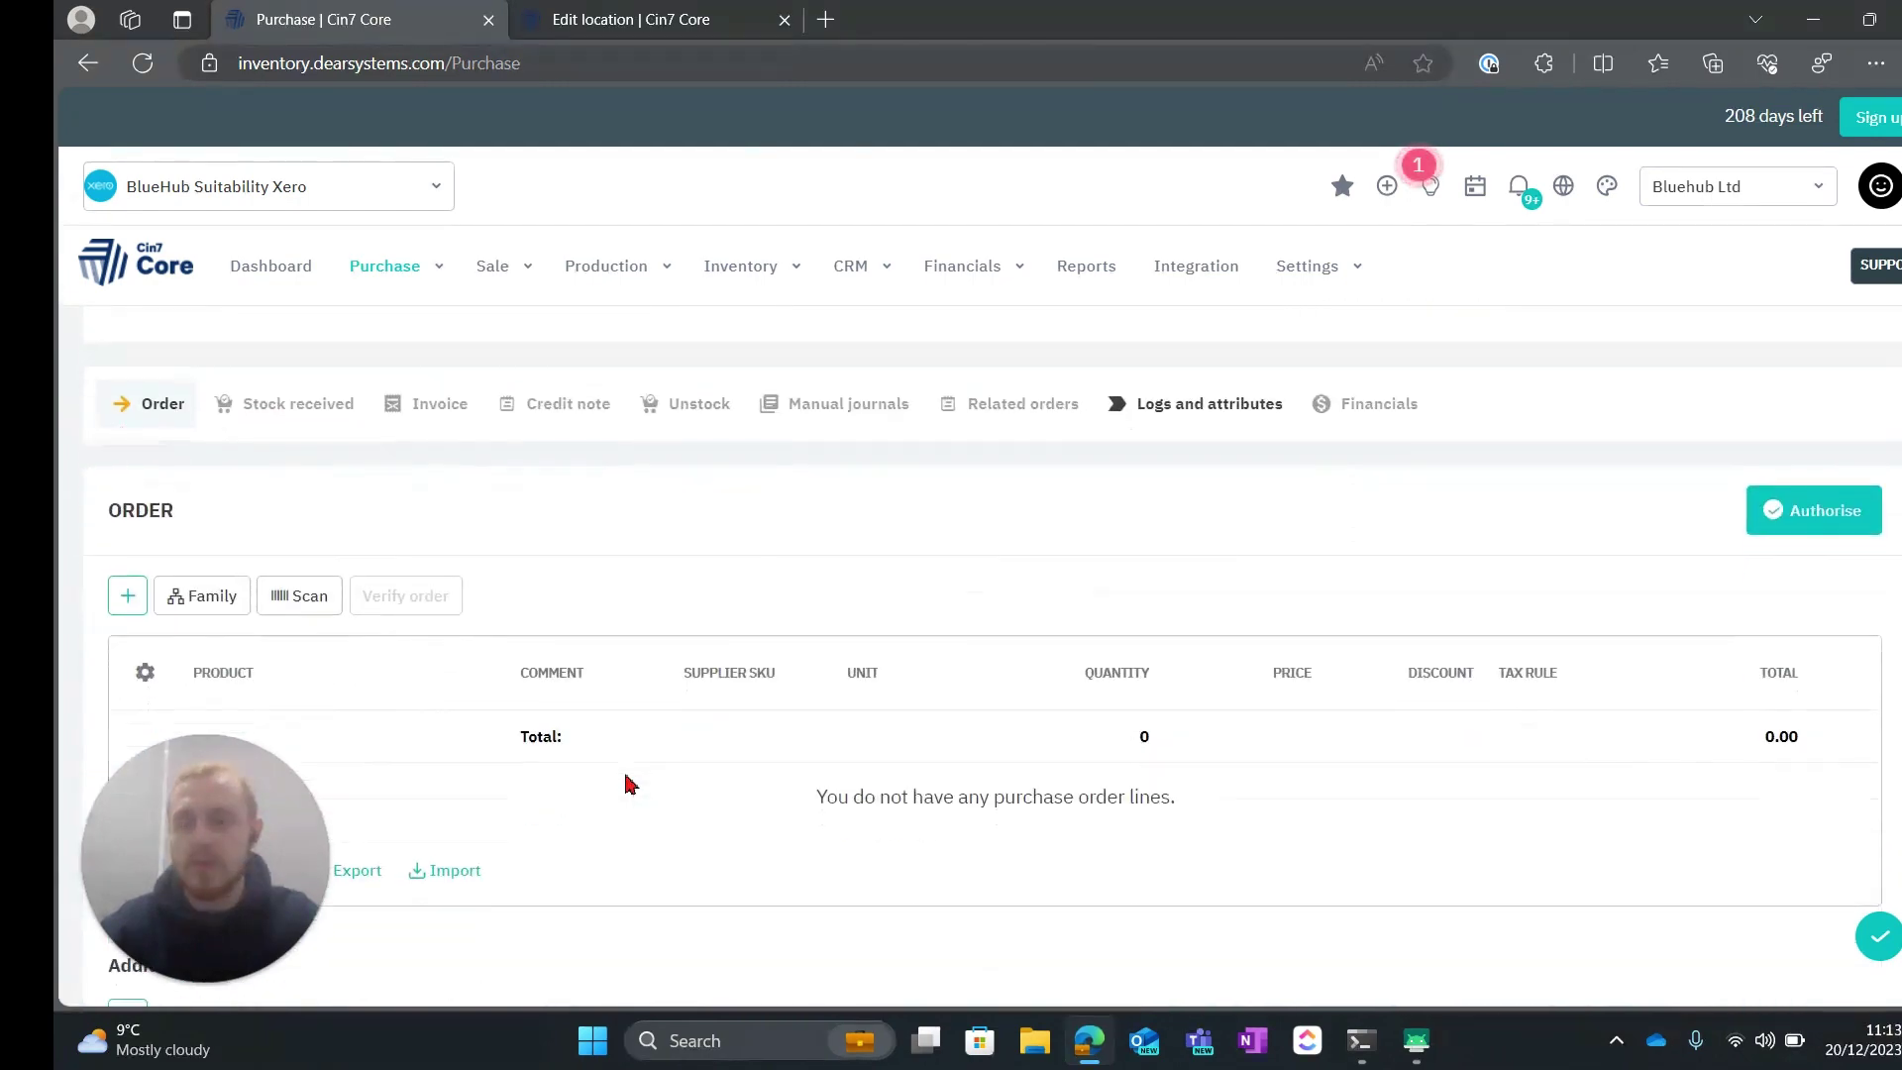
left_click(136, 503)
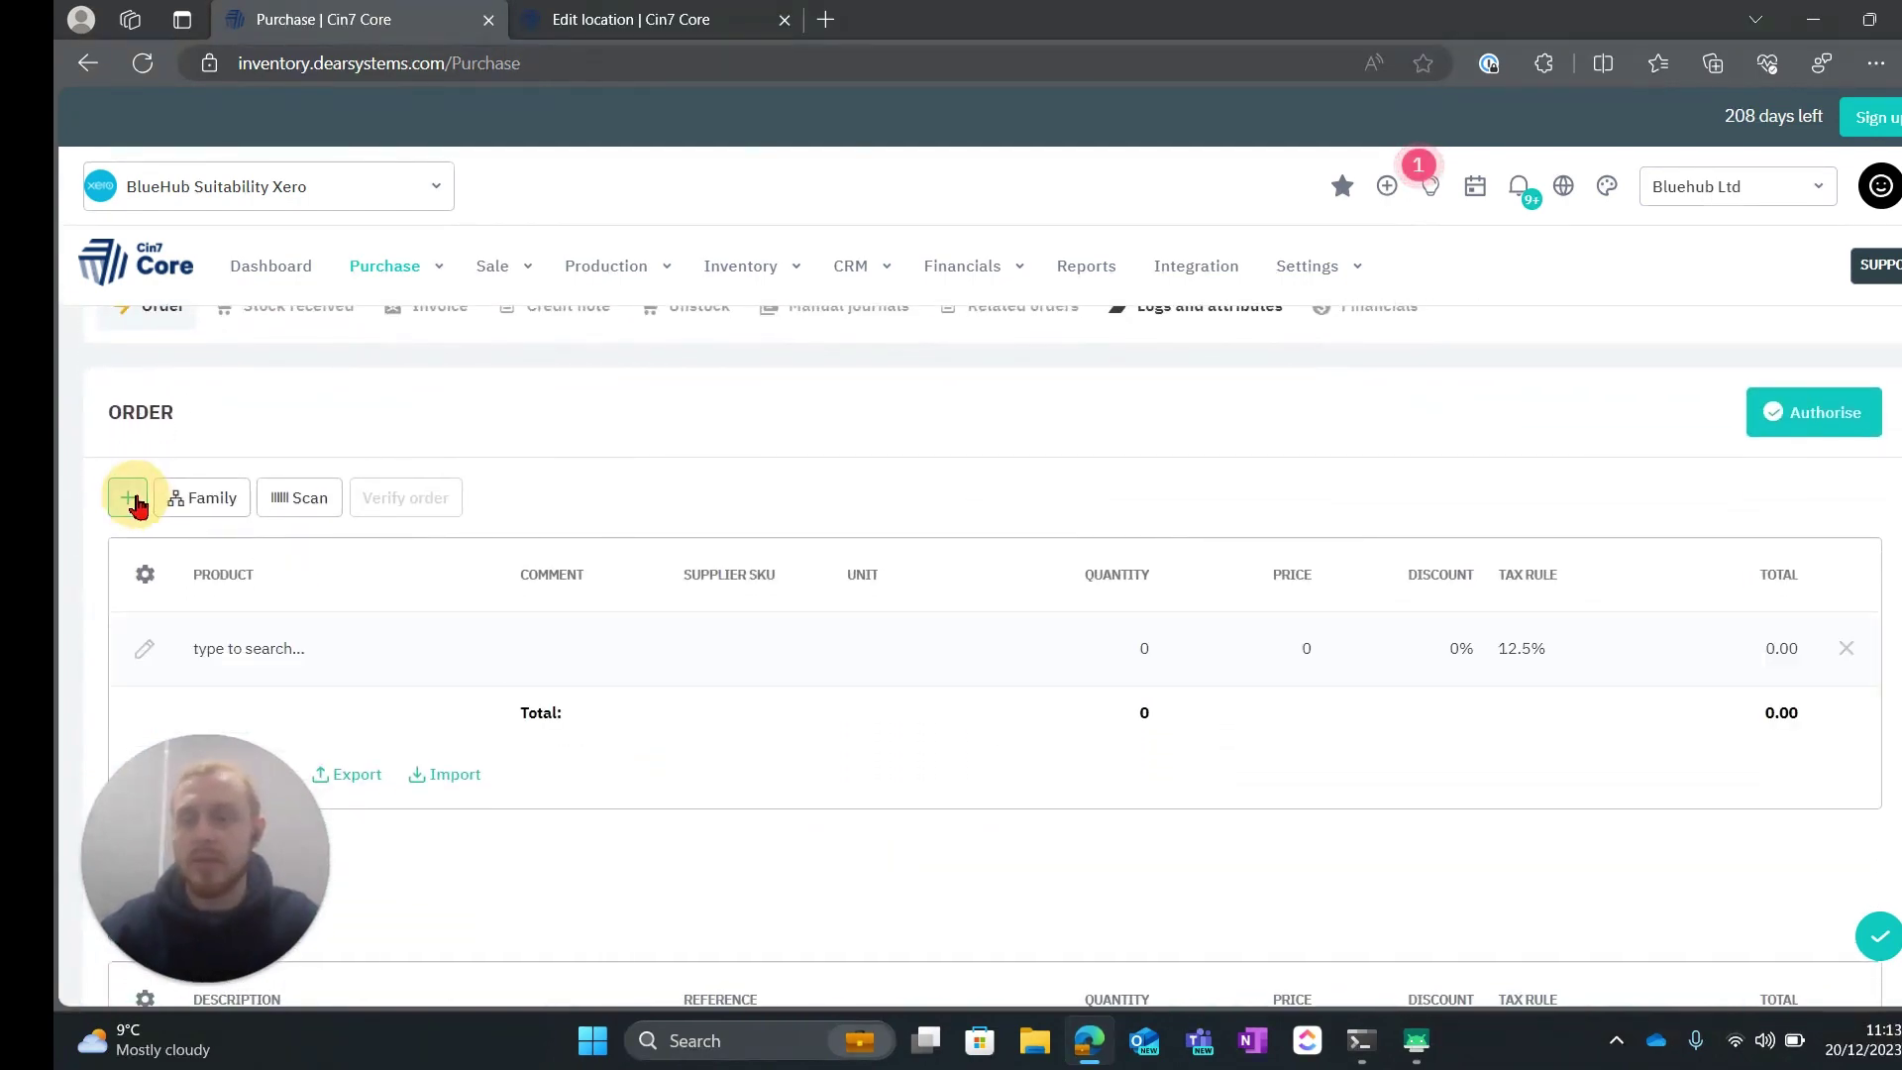
type("CPU-001")
left_click(438, 750)
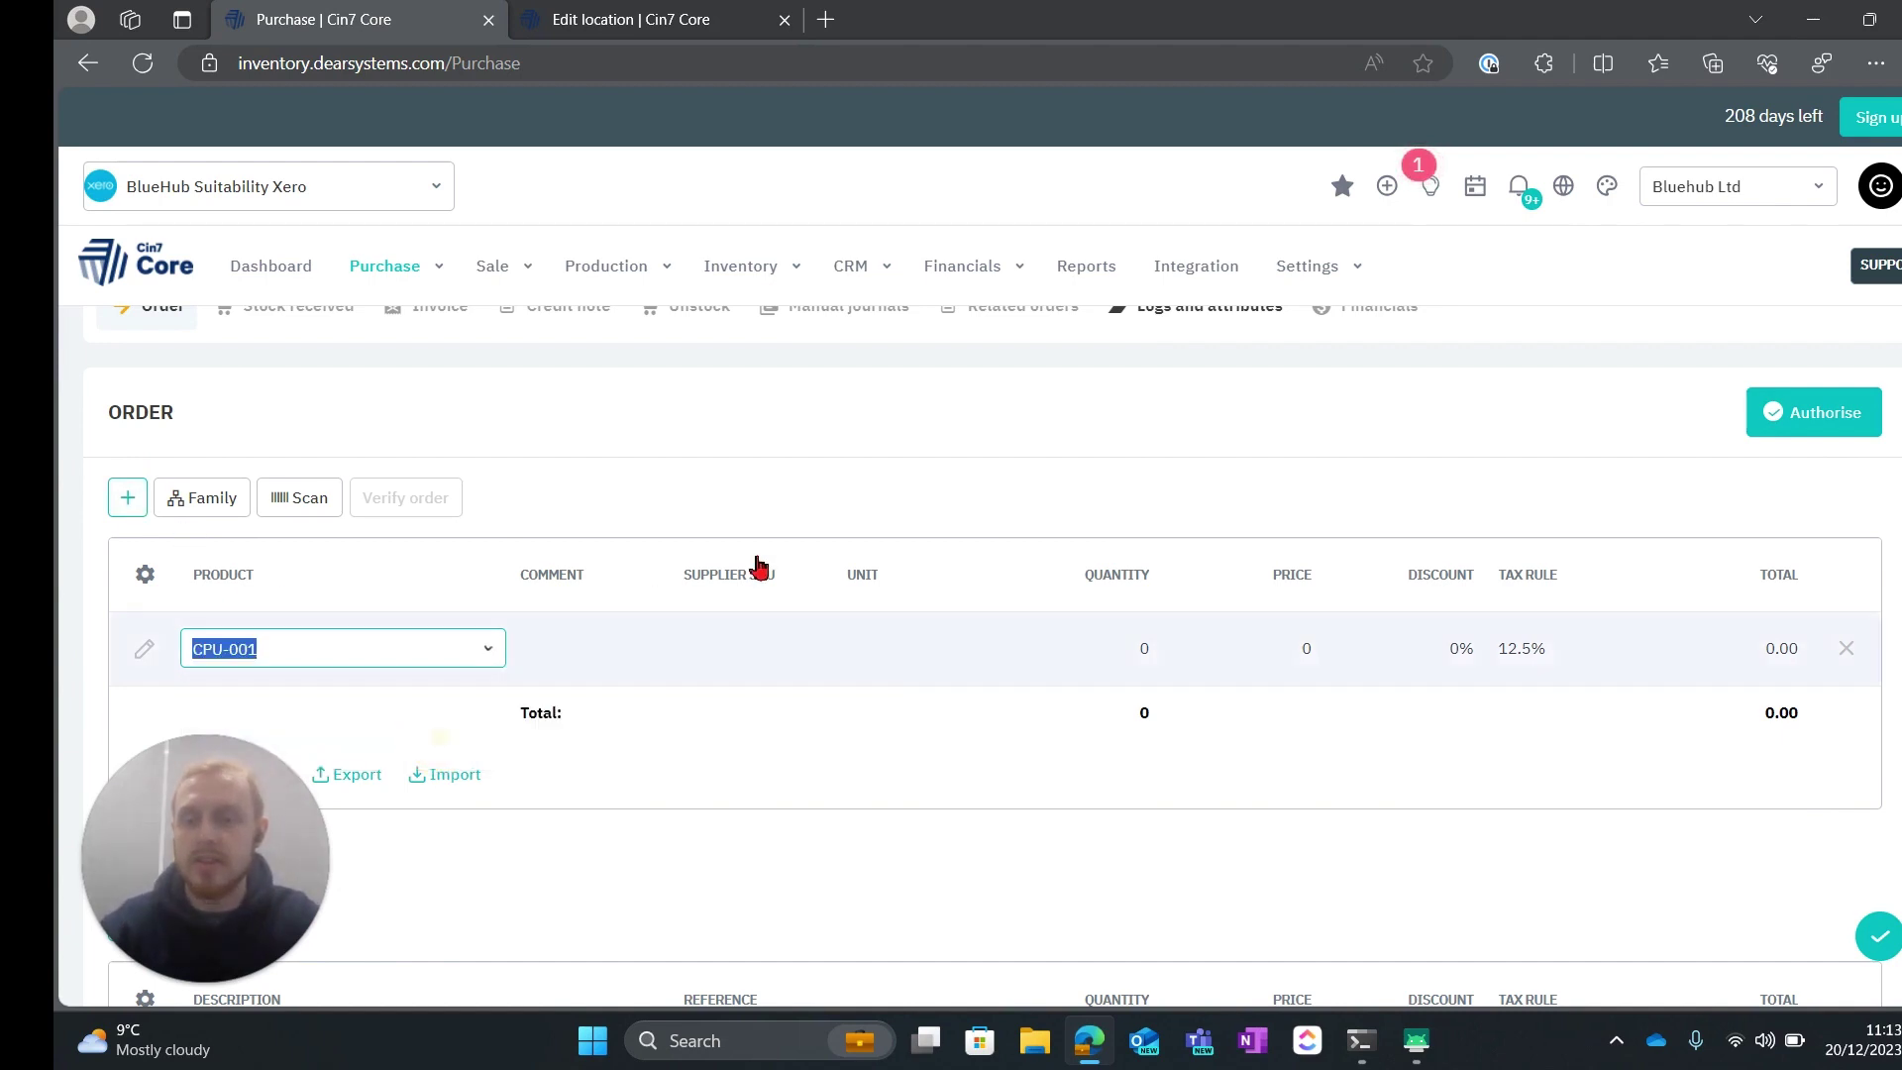
left_click(1135, 639)
type("10")
left_click(1293, 652)
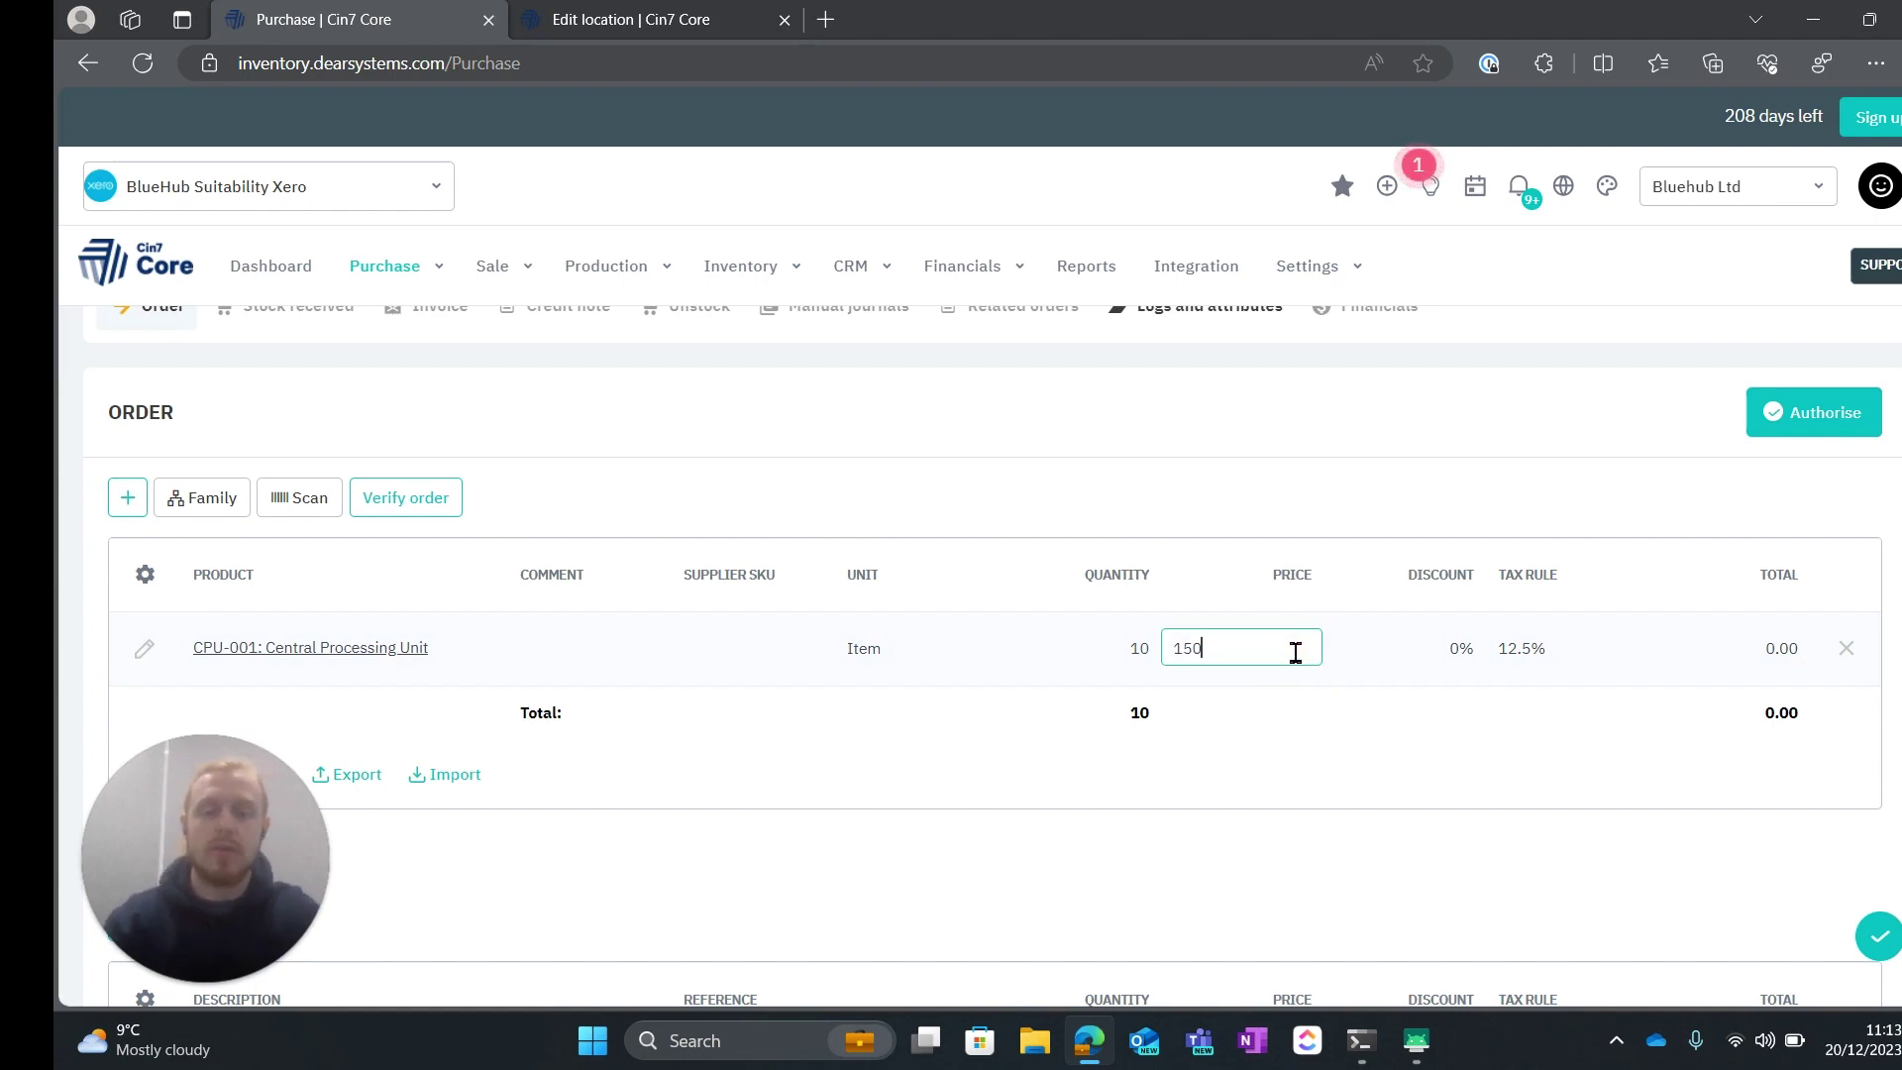
left_click(1087, 501)
Step: Add a GPU-001 line with quantity 15 at price 200, then authorise the purchase
scroll(1090, 502, "down", 1)
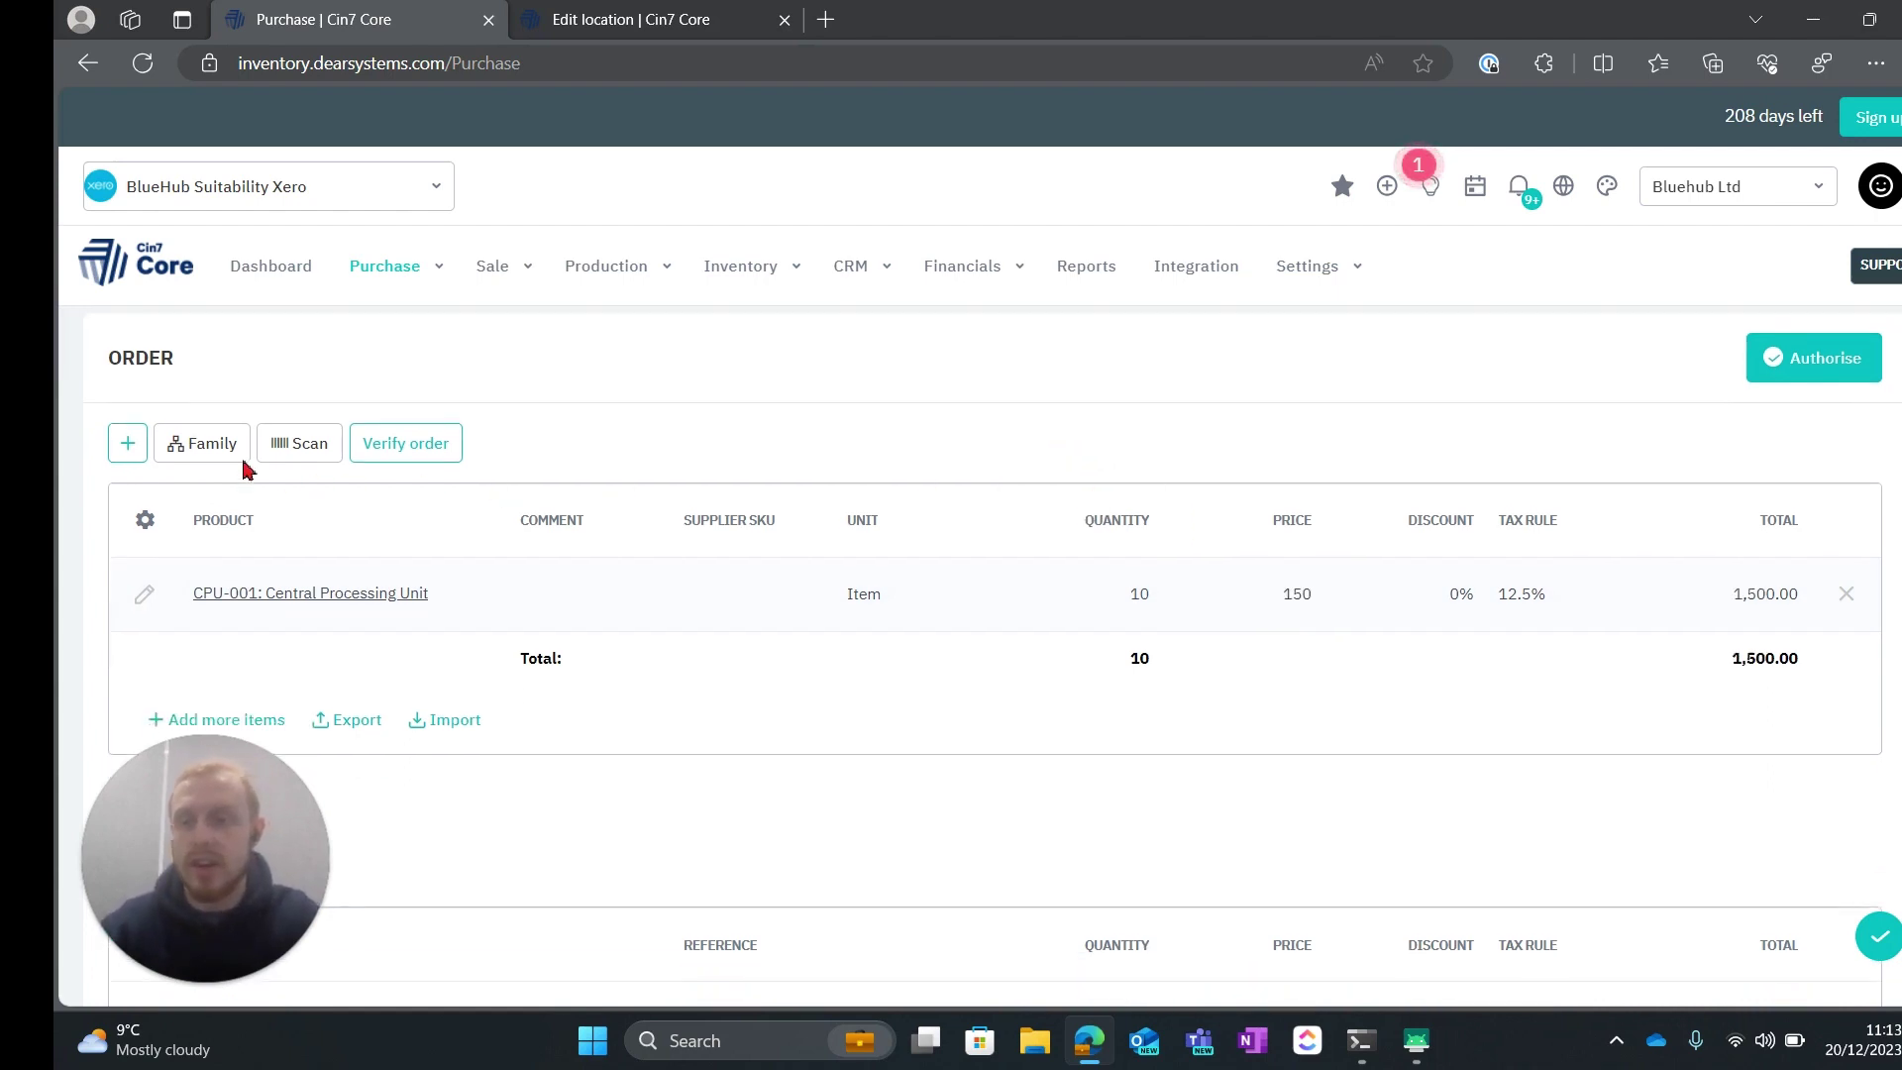
left_click(131, 443)
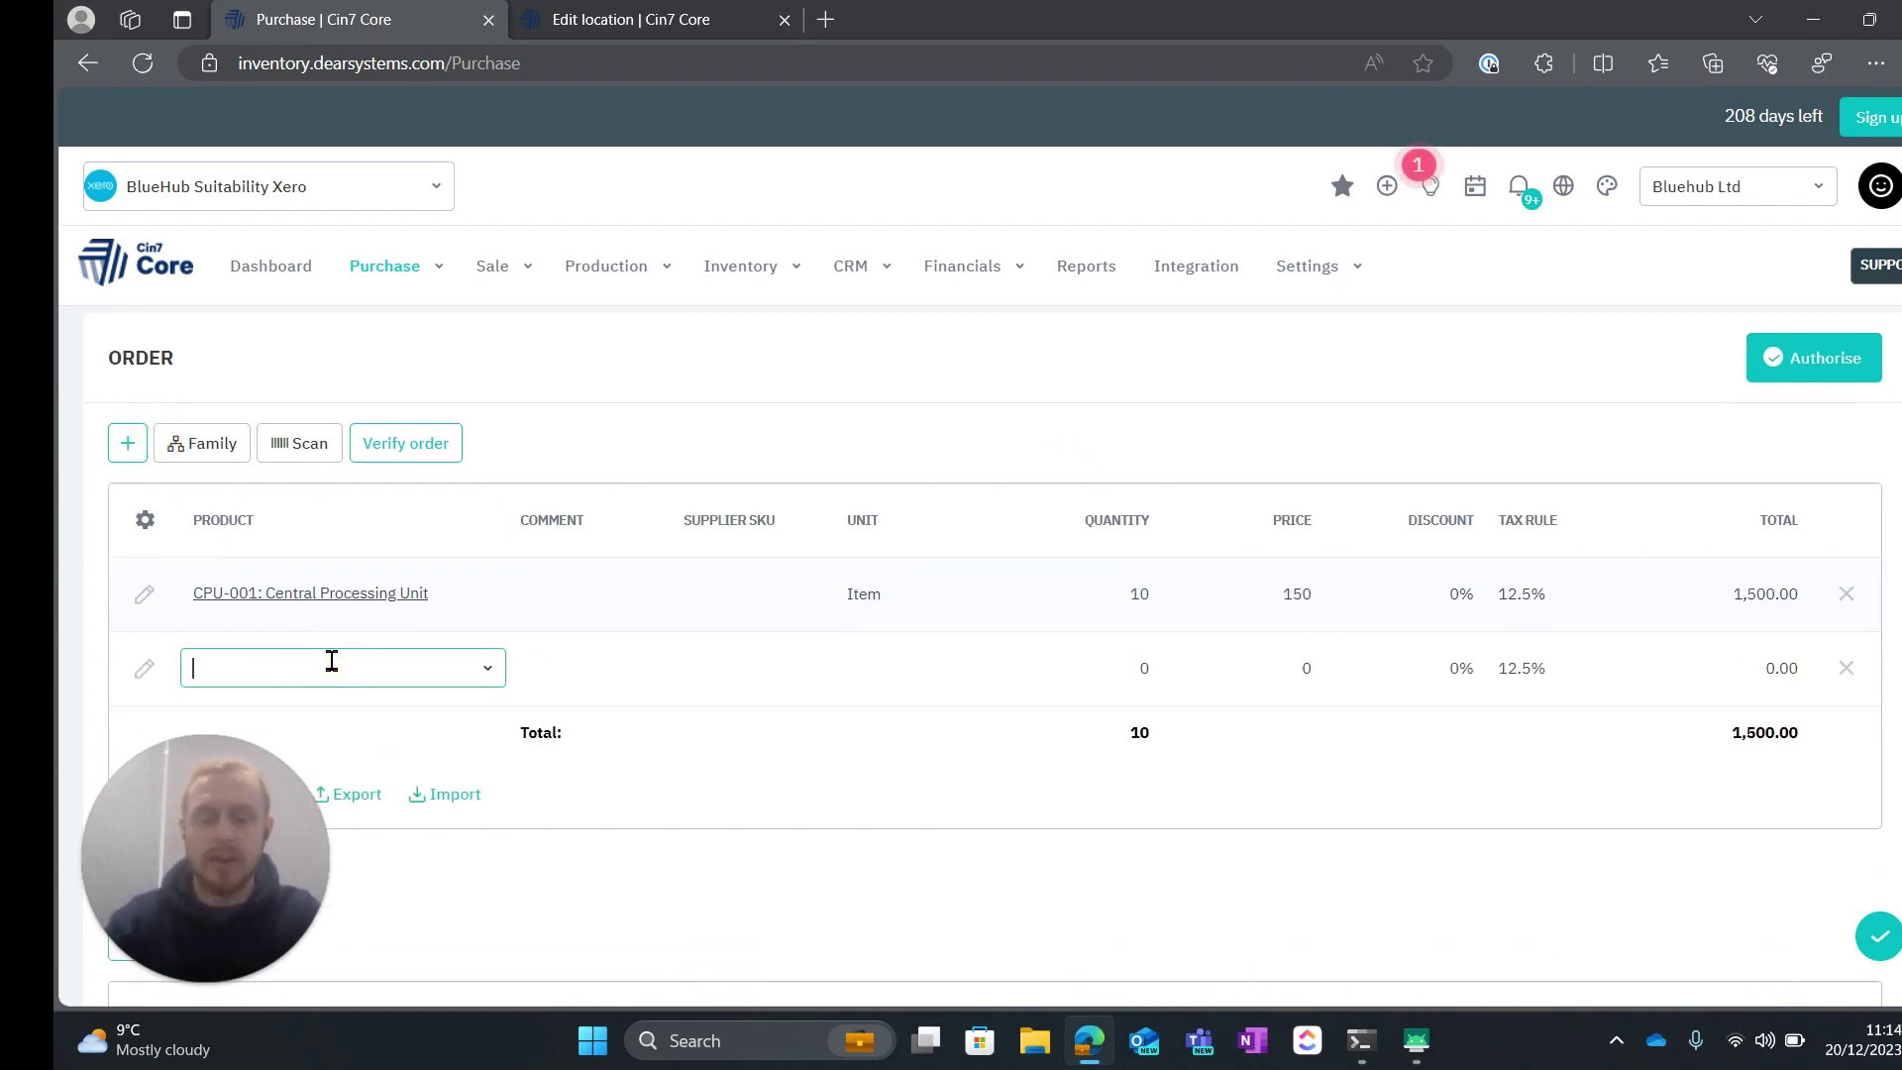
type("GPU-001")
left_click(424, 768)
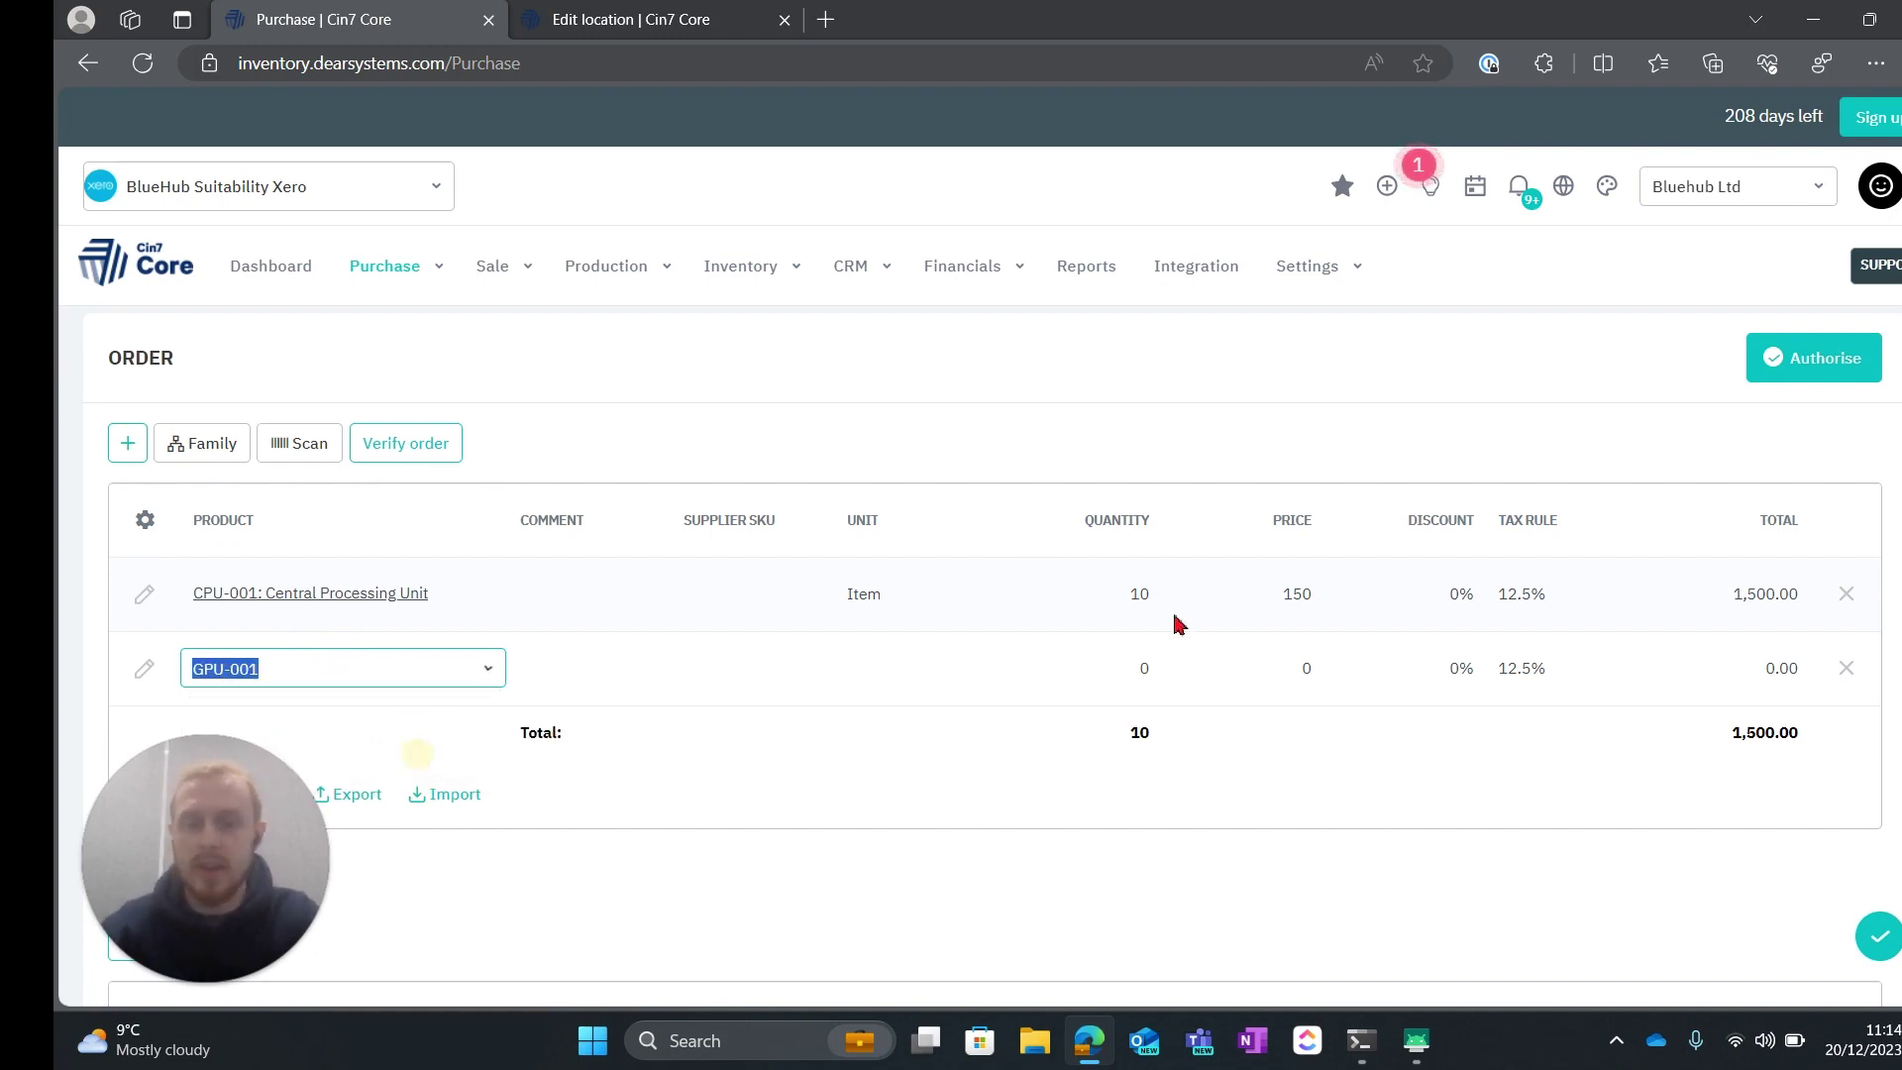
left_click(1164, 669)
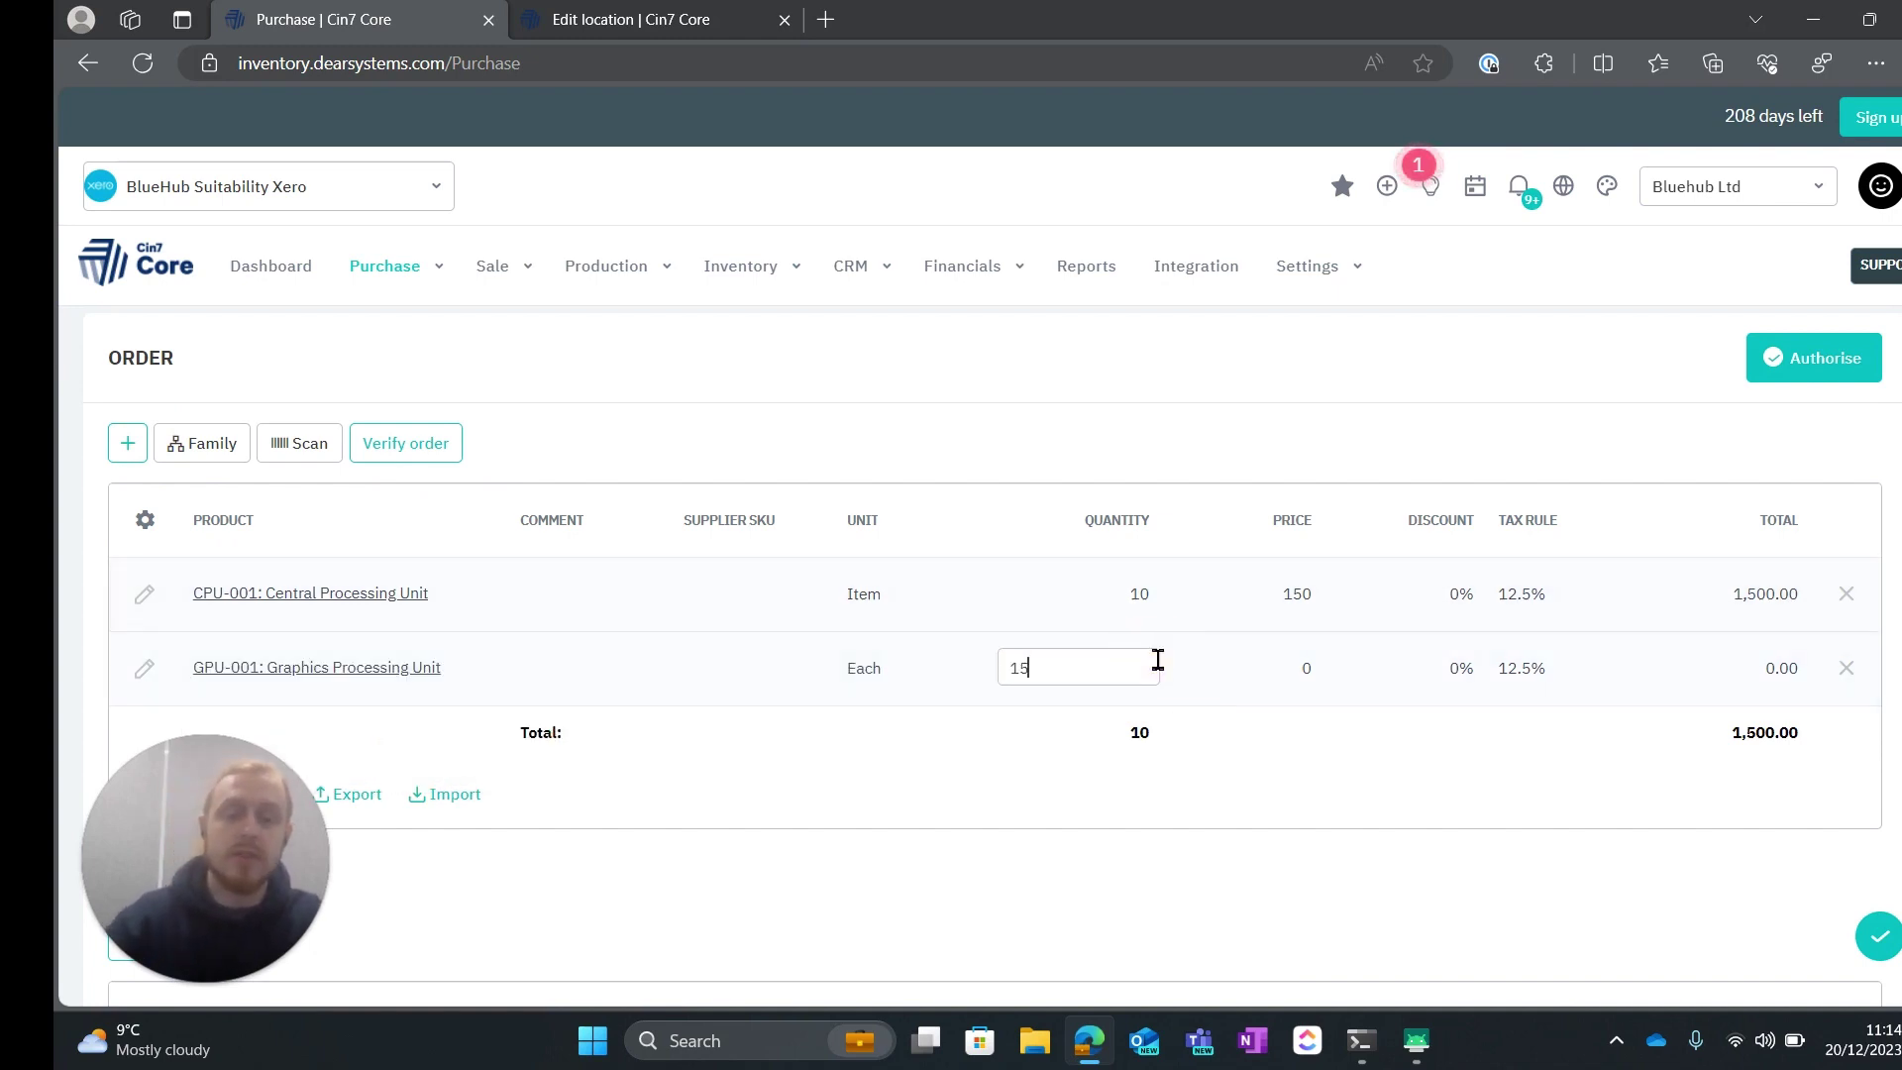
left_click(1138, 442)
left_click(1314, 675)
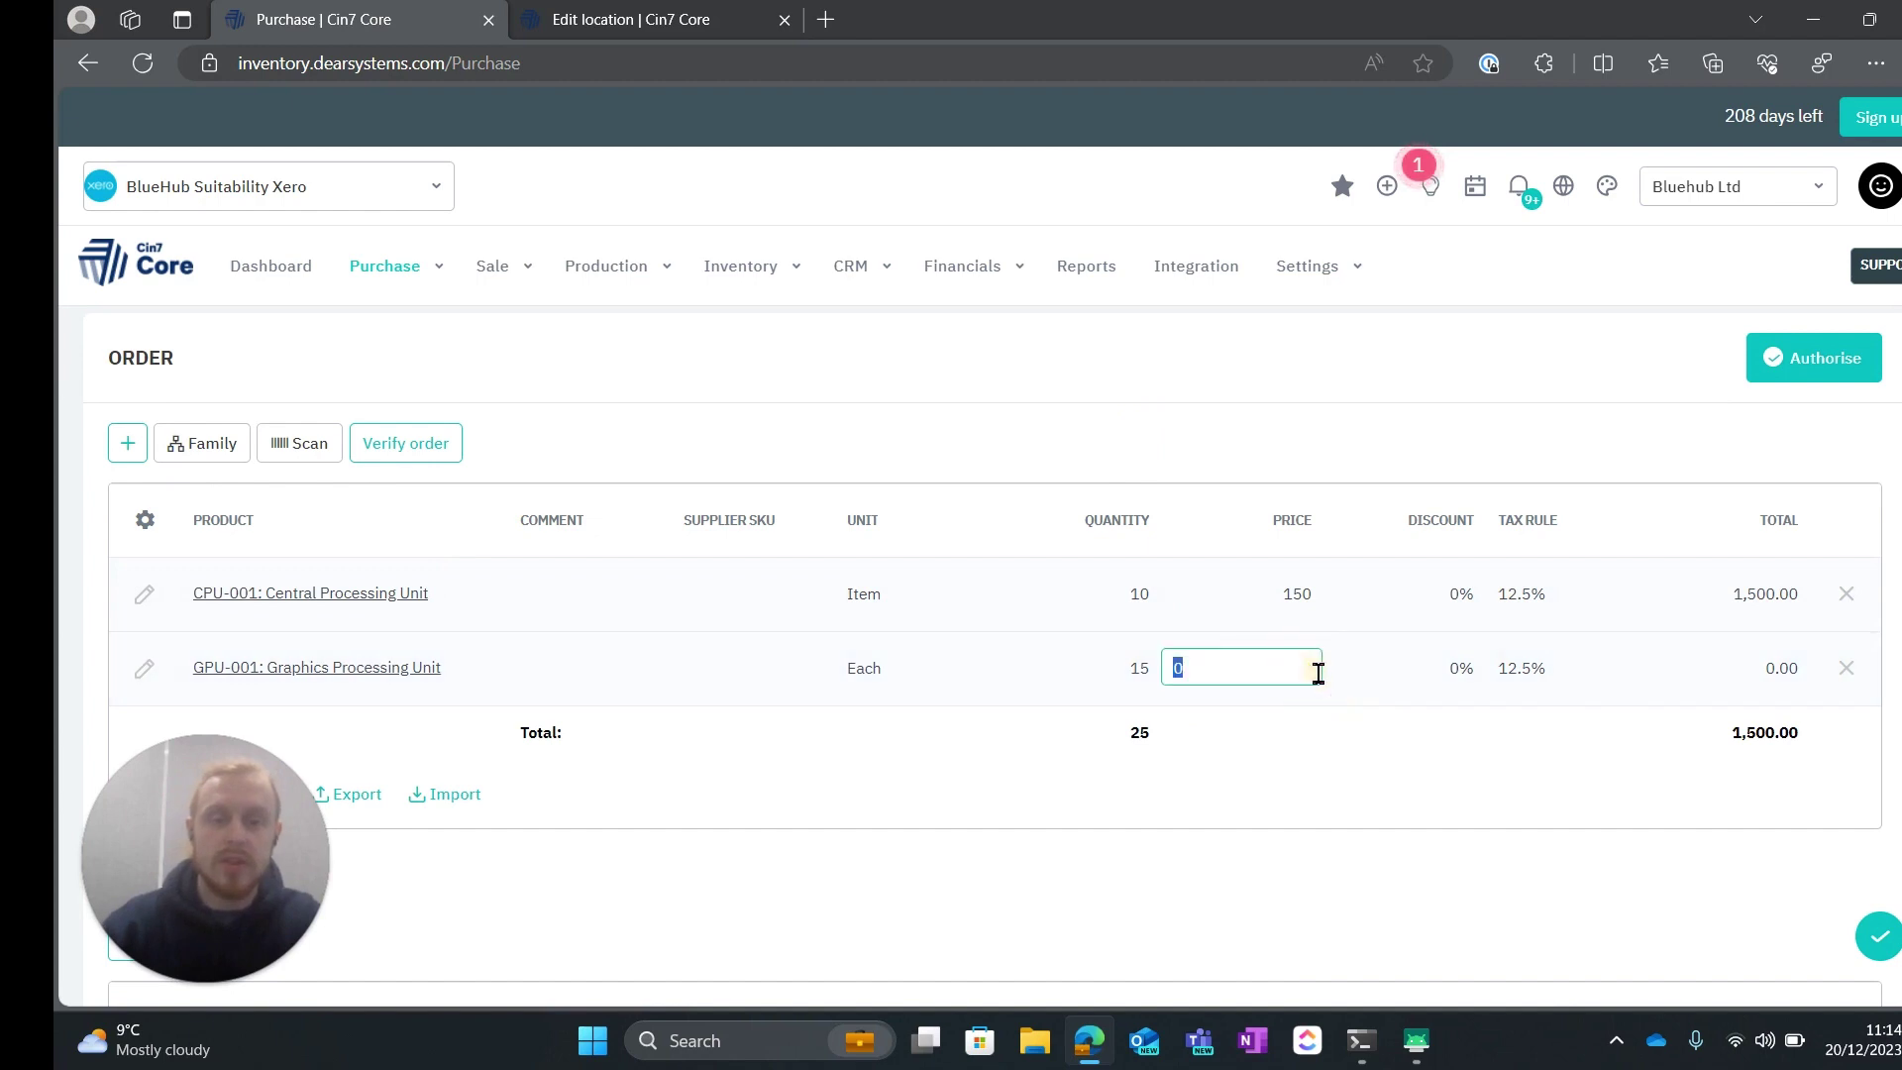
left_click(1254, 413)
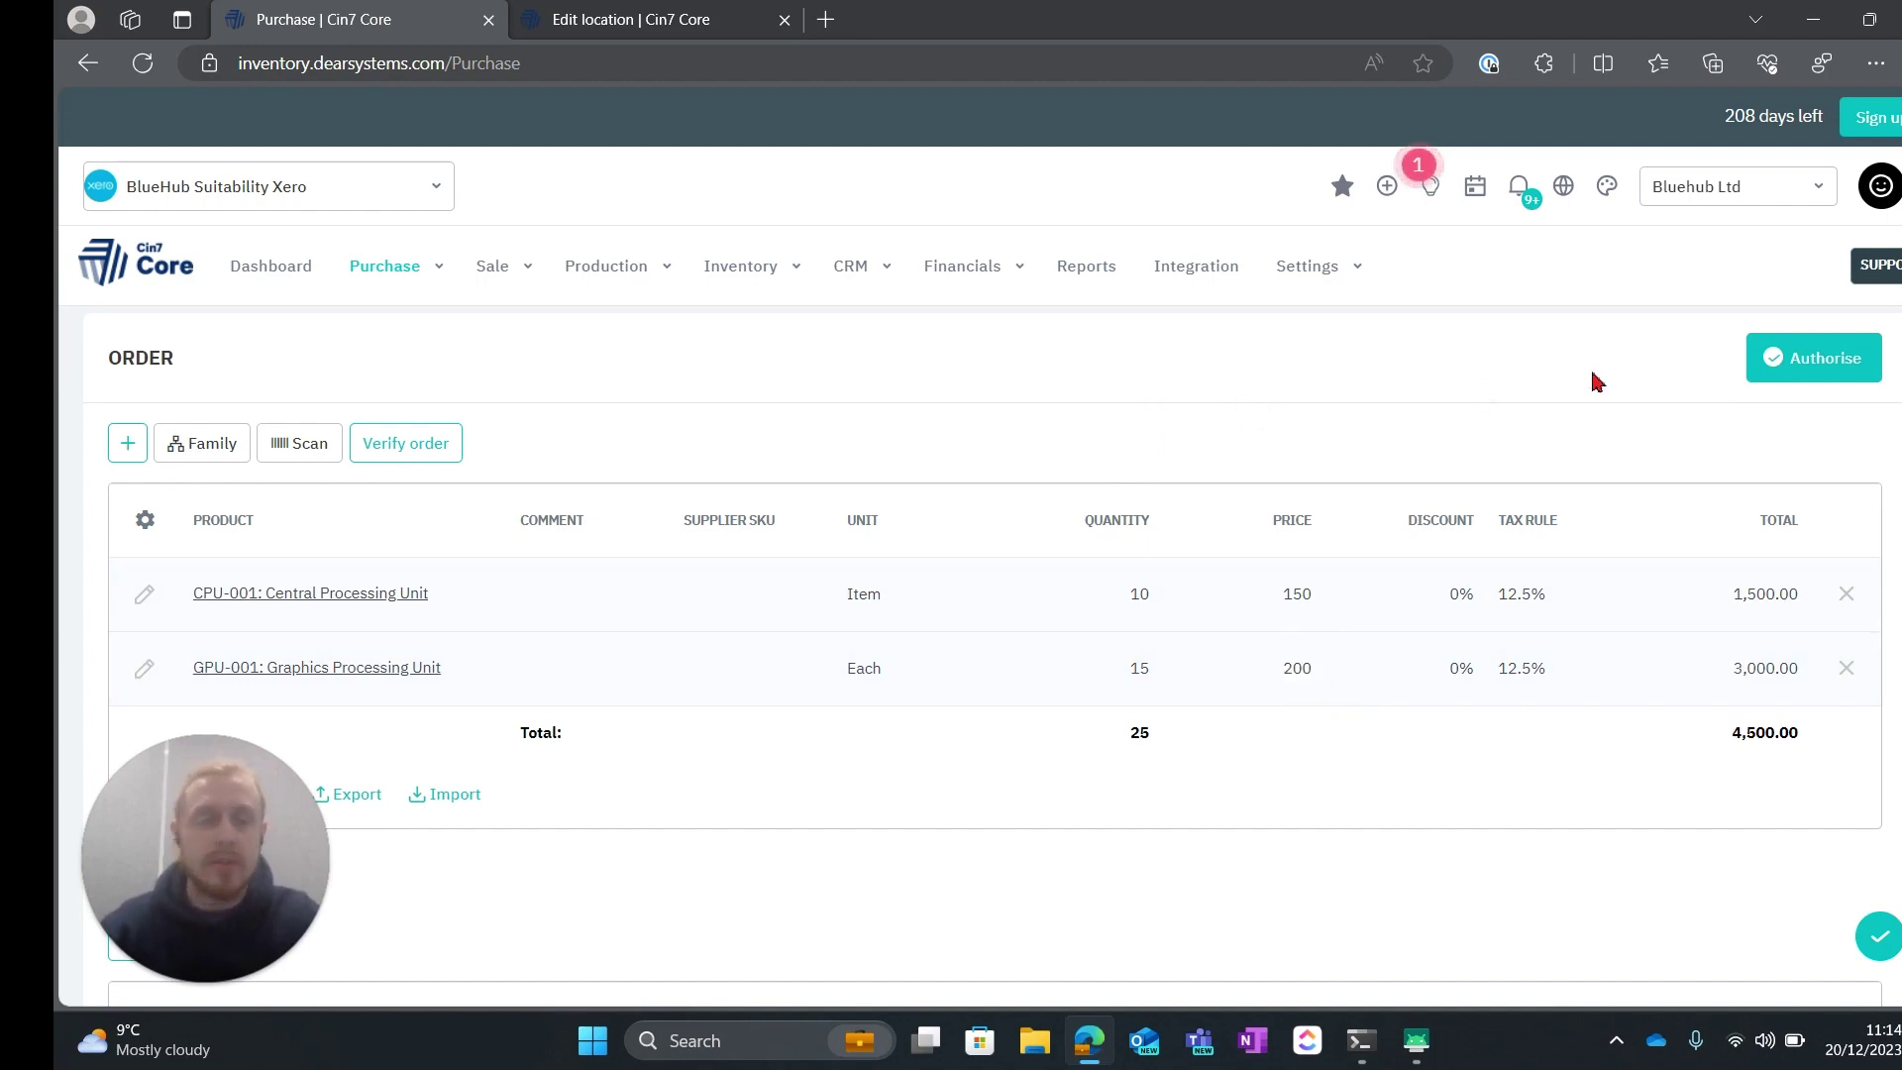
left_click(1813, 357)
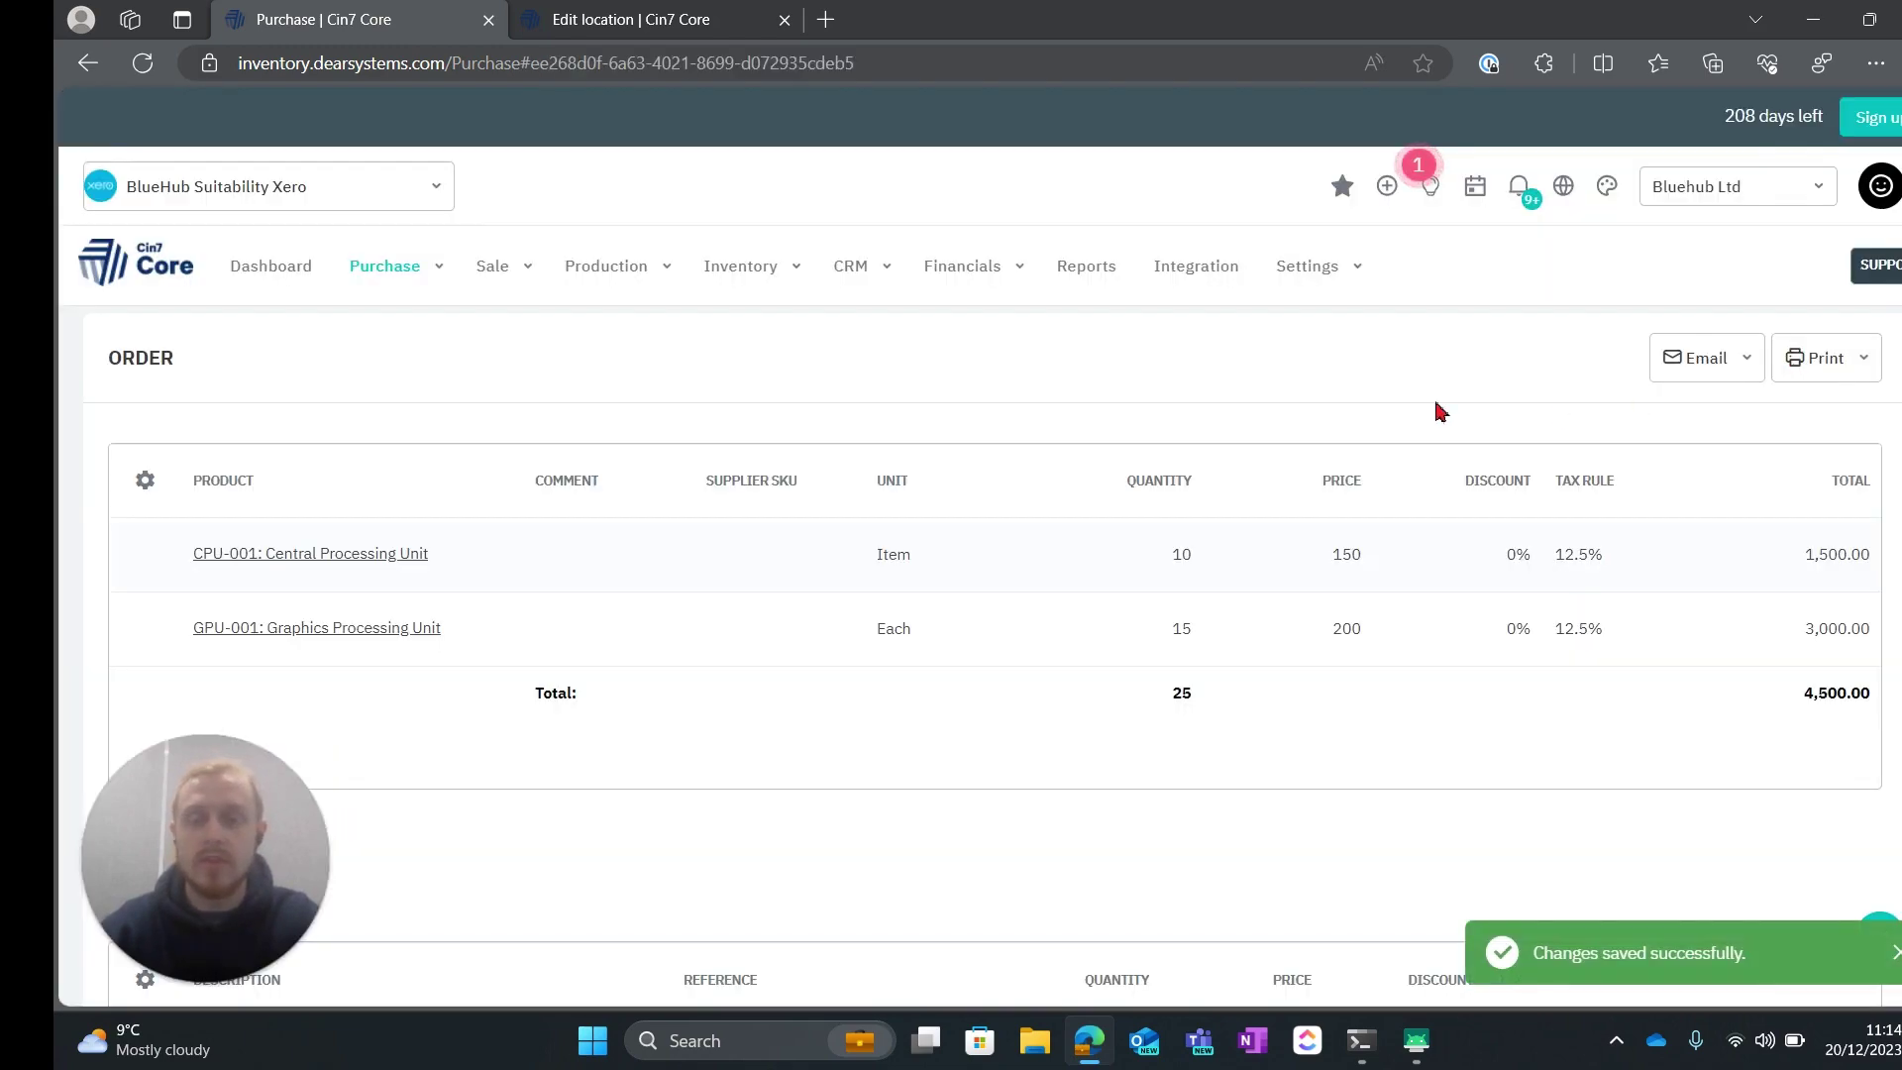
Step: Check that the header reads Ordered PO-00318, then open the mirrored Cin7 Core WMS app
scroll(1441, 411, "up", 10)
scroll(1439, 410, "down", 1)
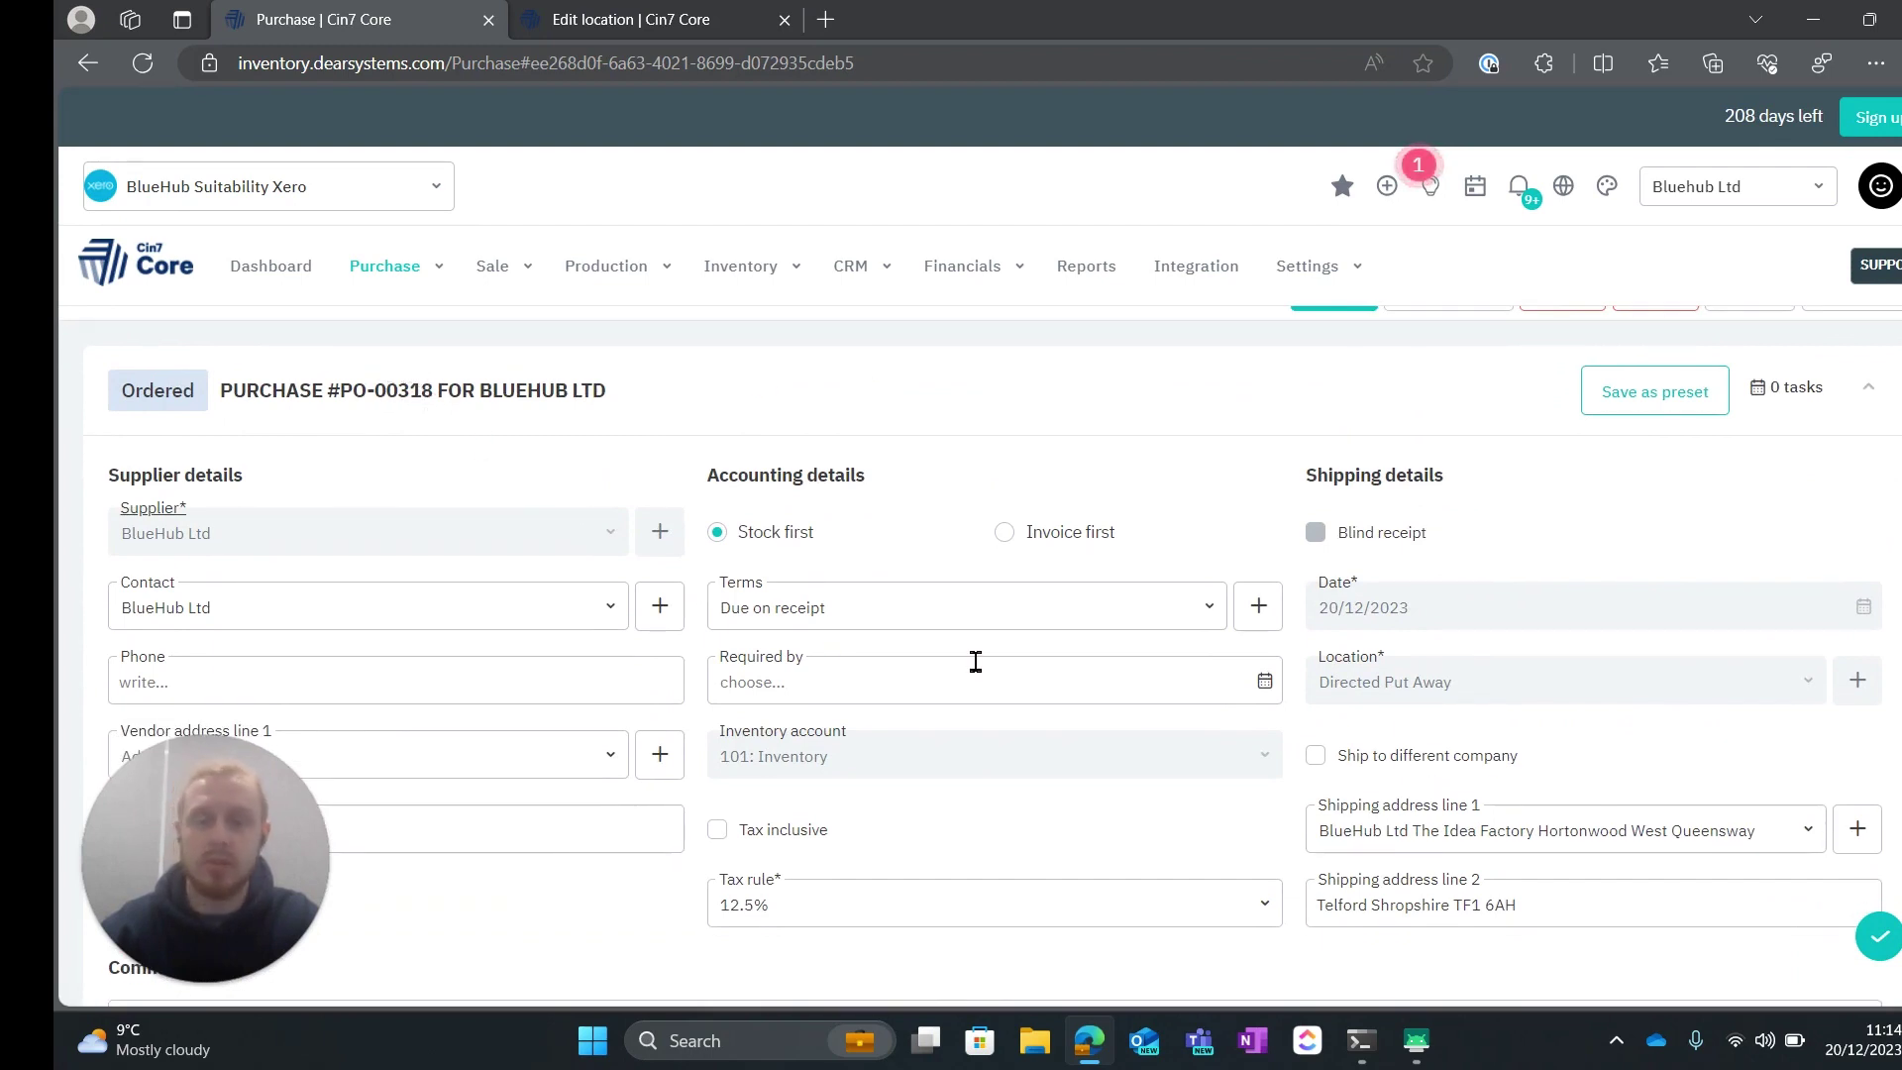
left_click(1417, 1040)
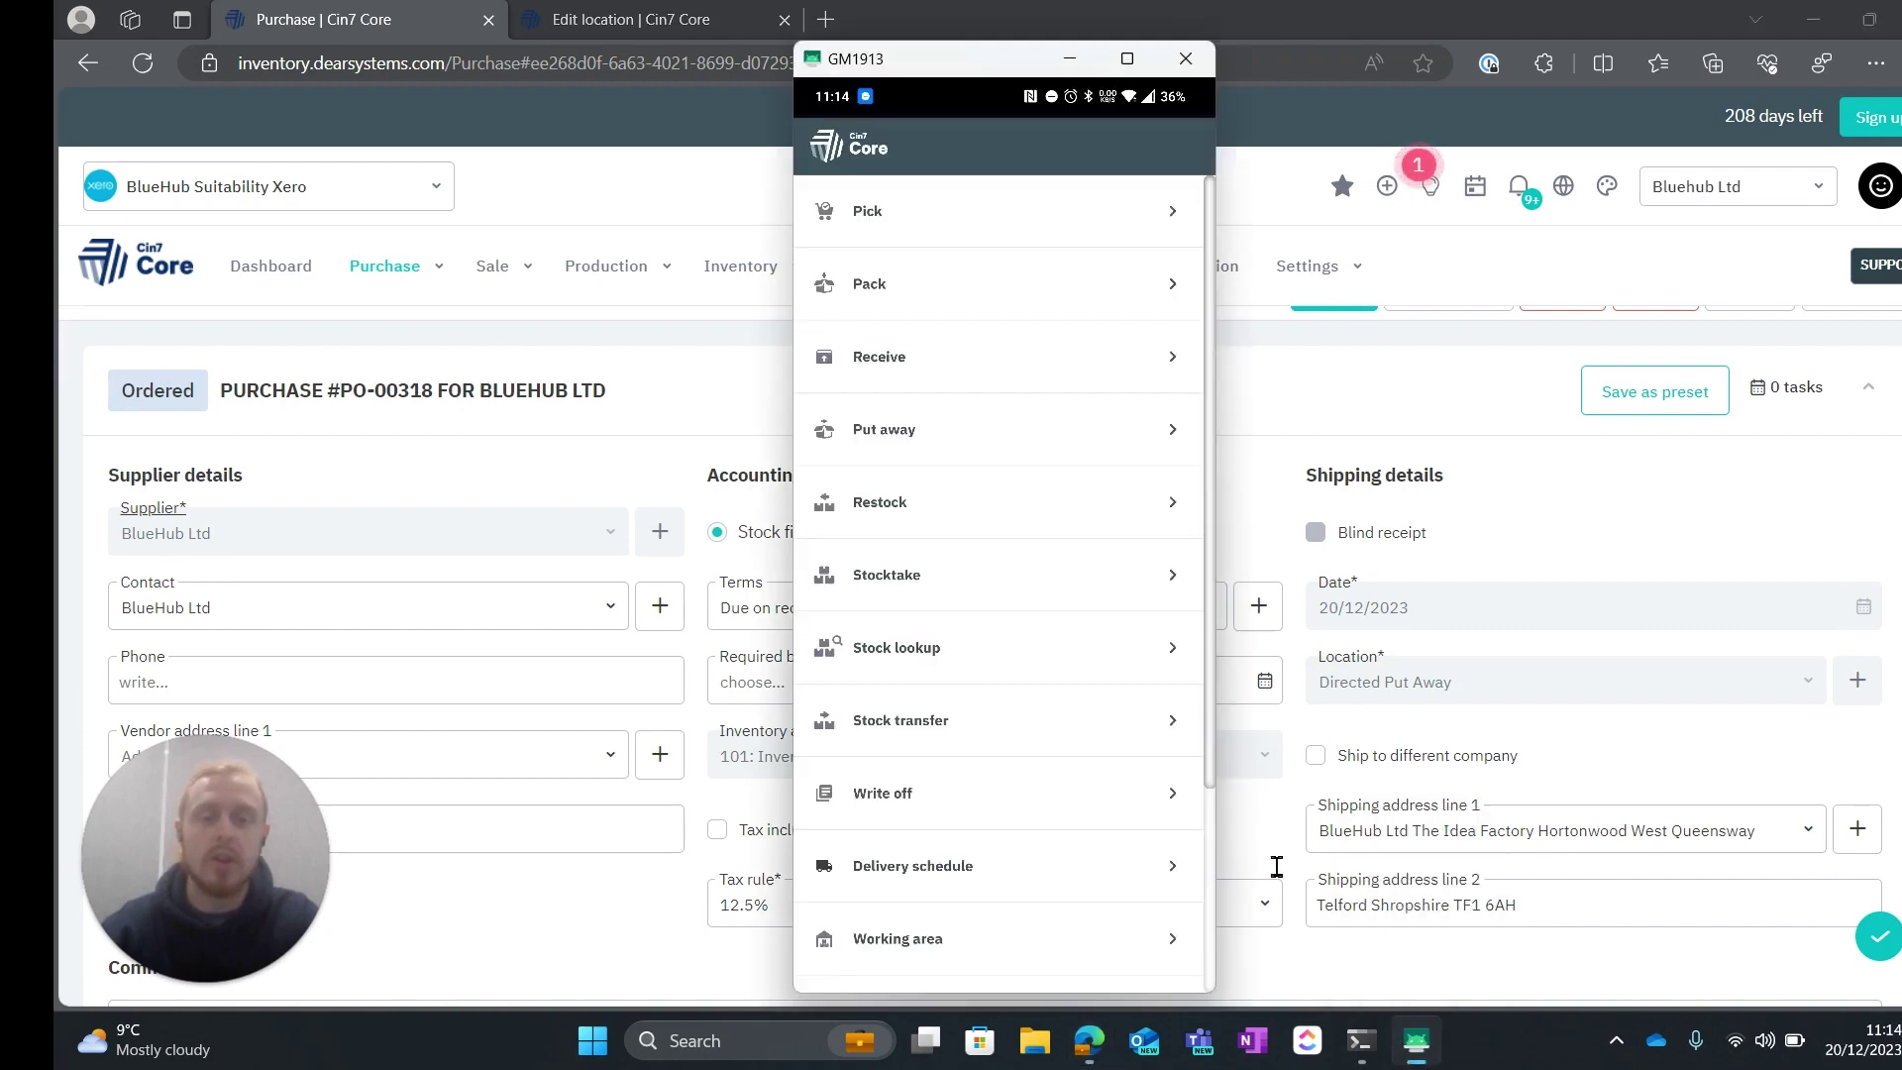
Step: Receive with PO in the WMS app, search for 318 and open PO-00318
left_click(940, 358)
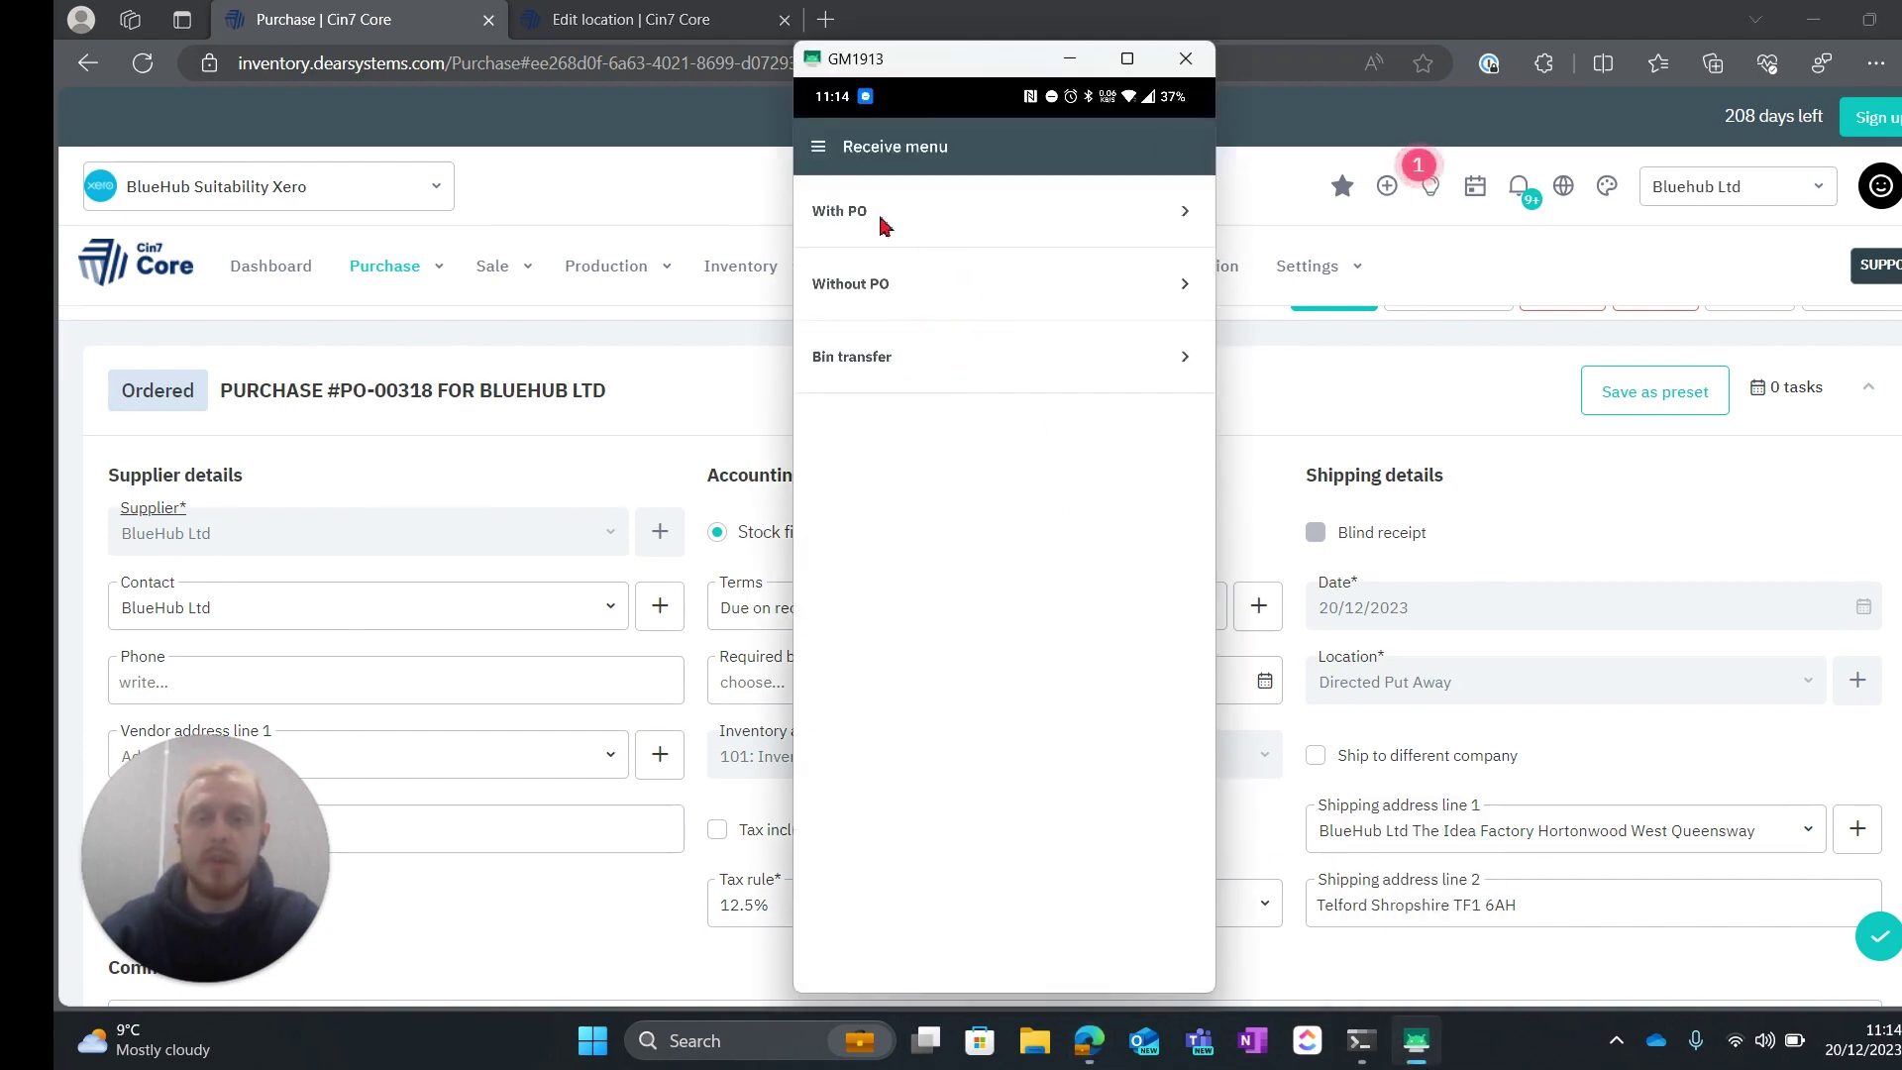
left_click(885, 213)
left_click(897, 223)
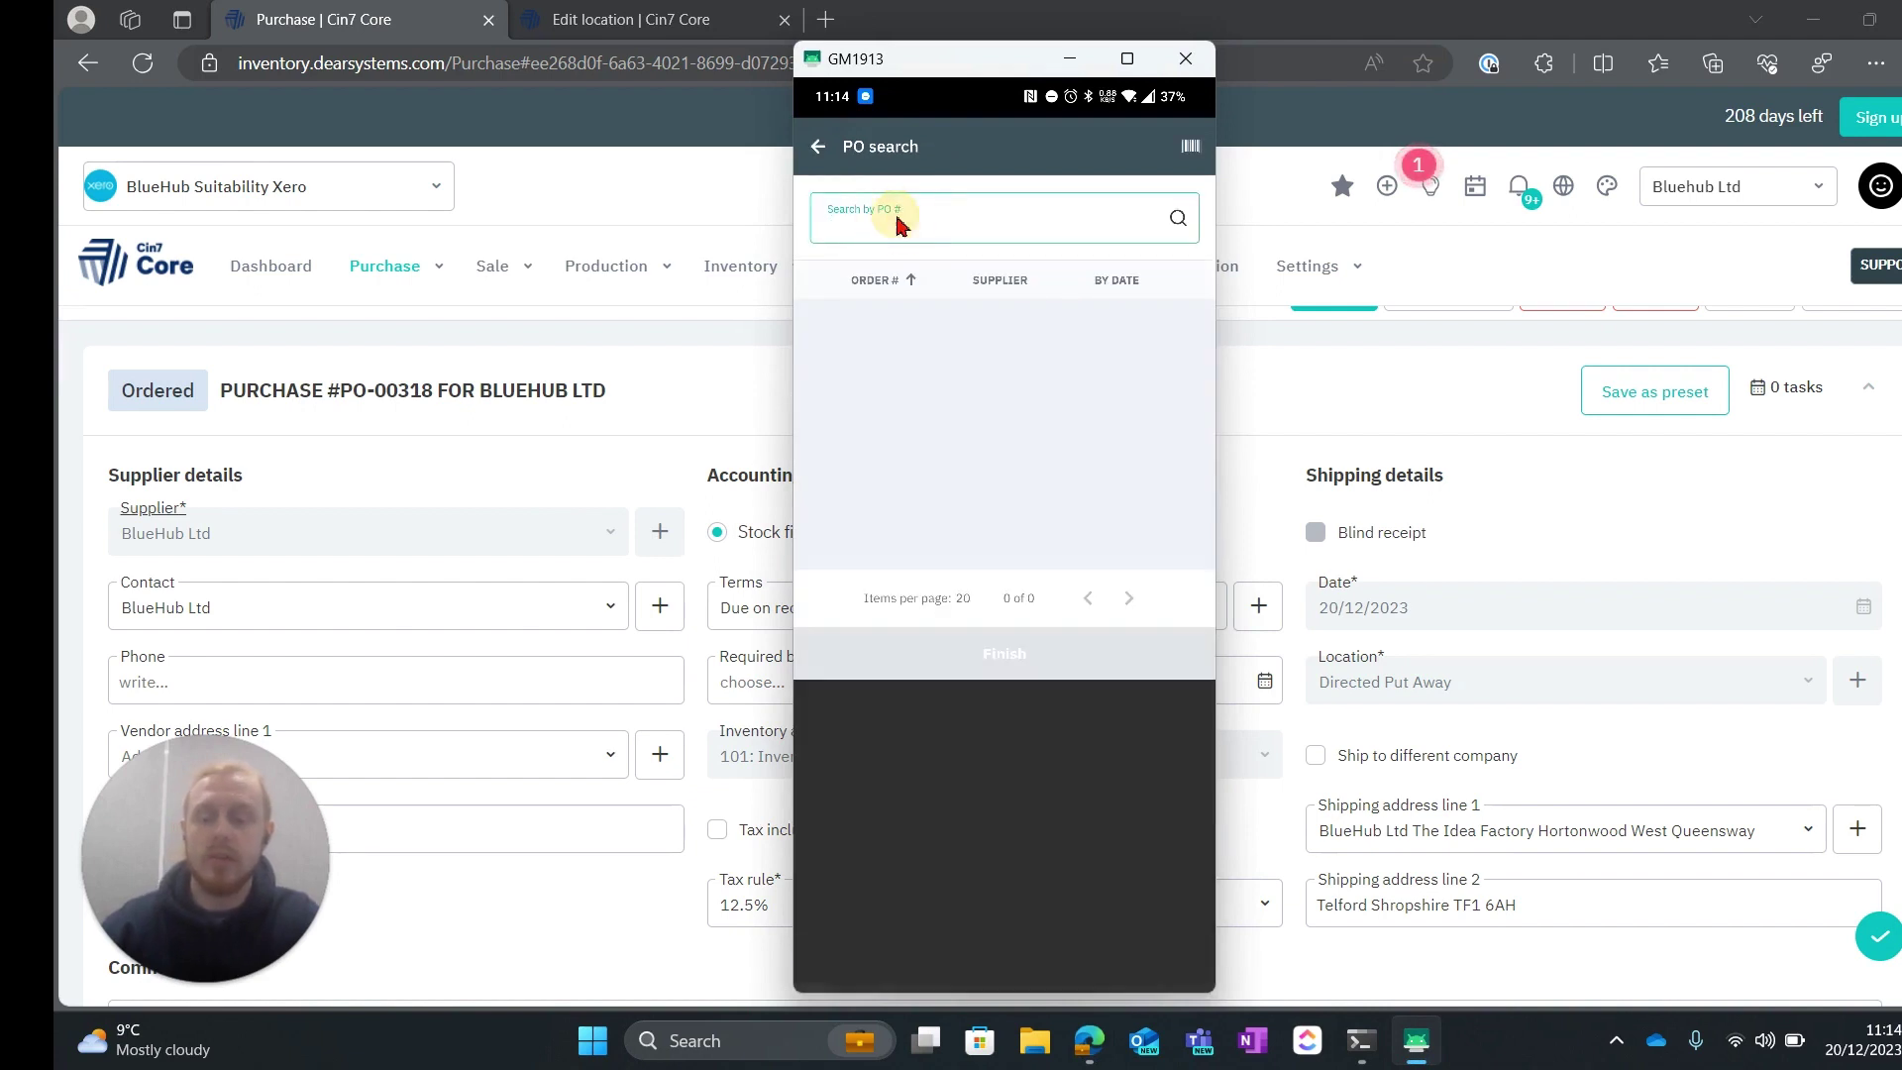
type("318")
key("Return")
left_click(988, 323)
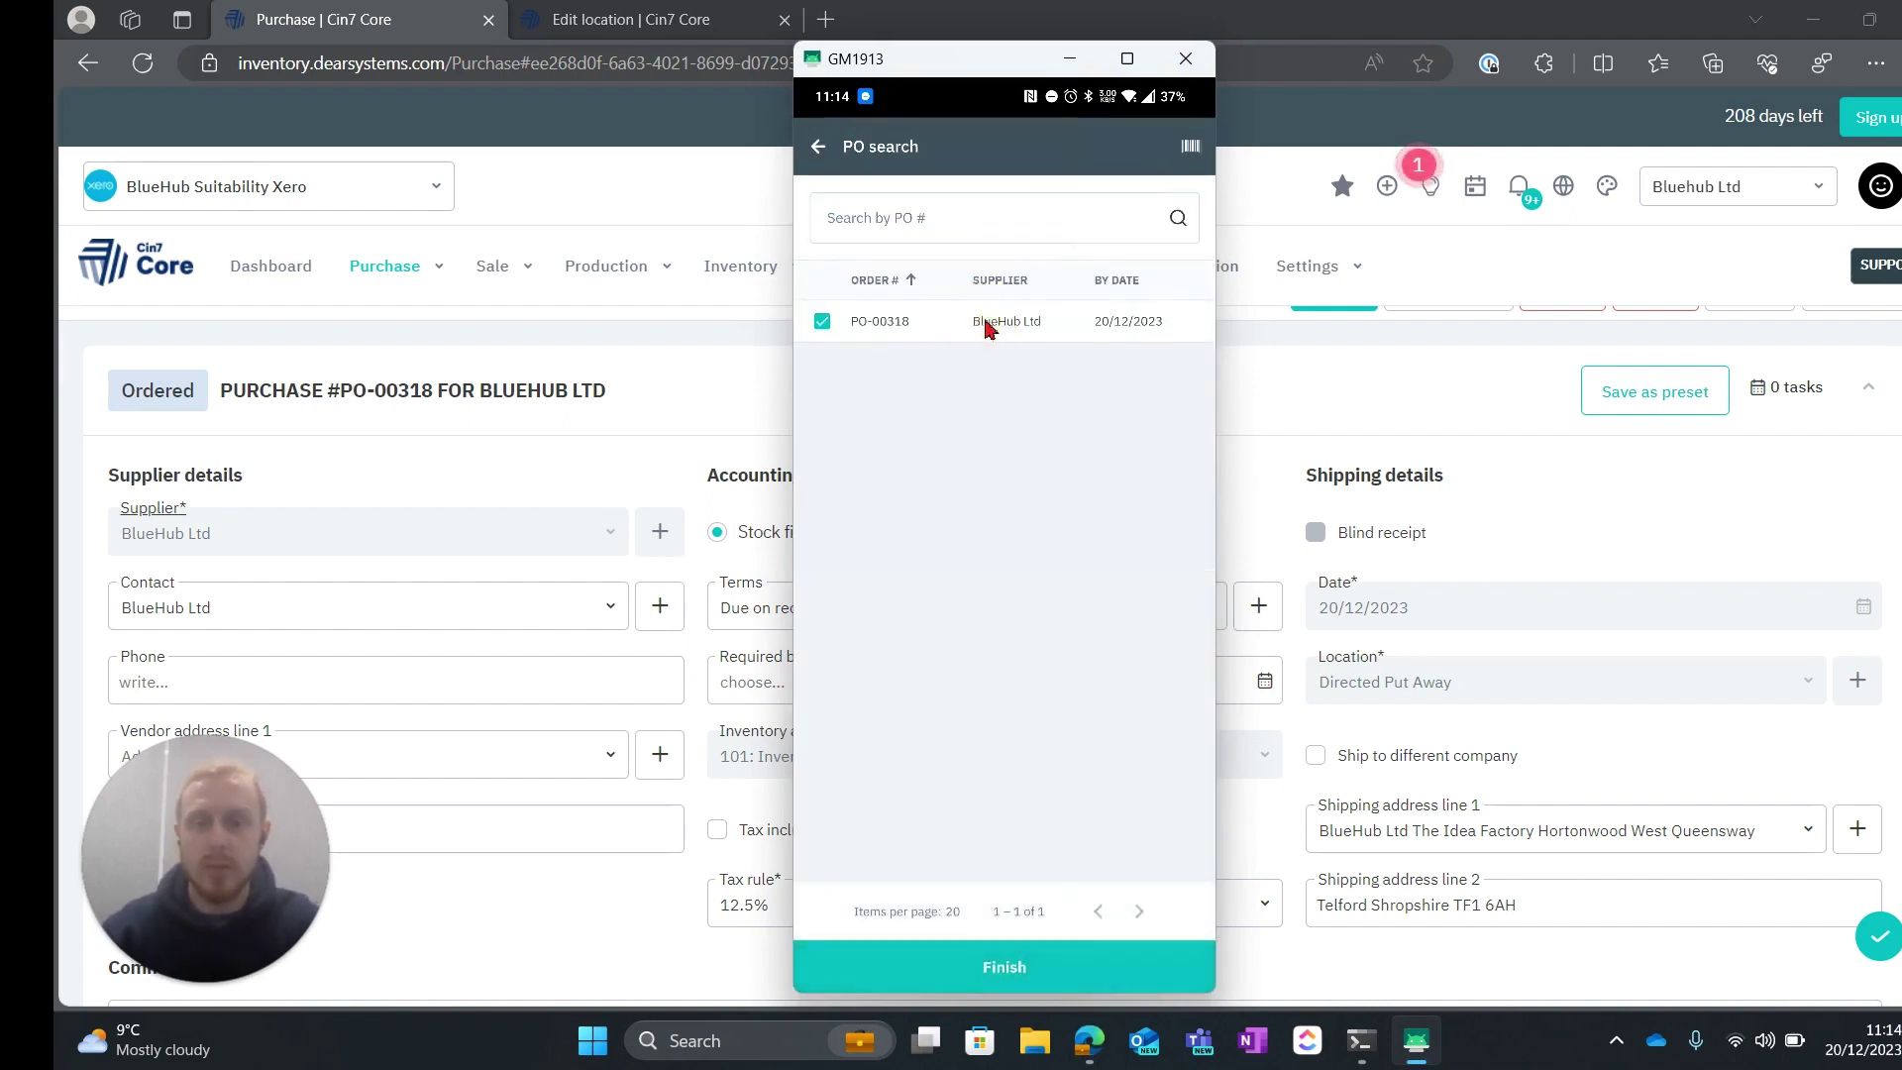
left_click(1004, 966)
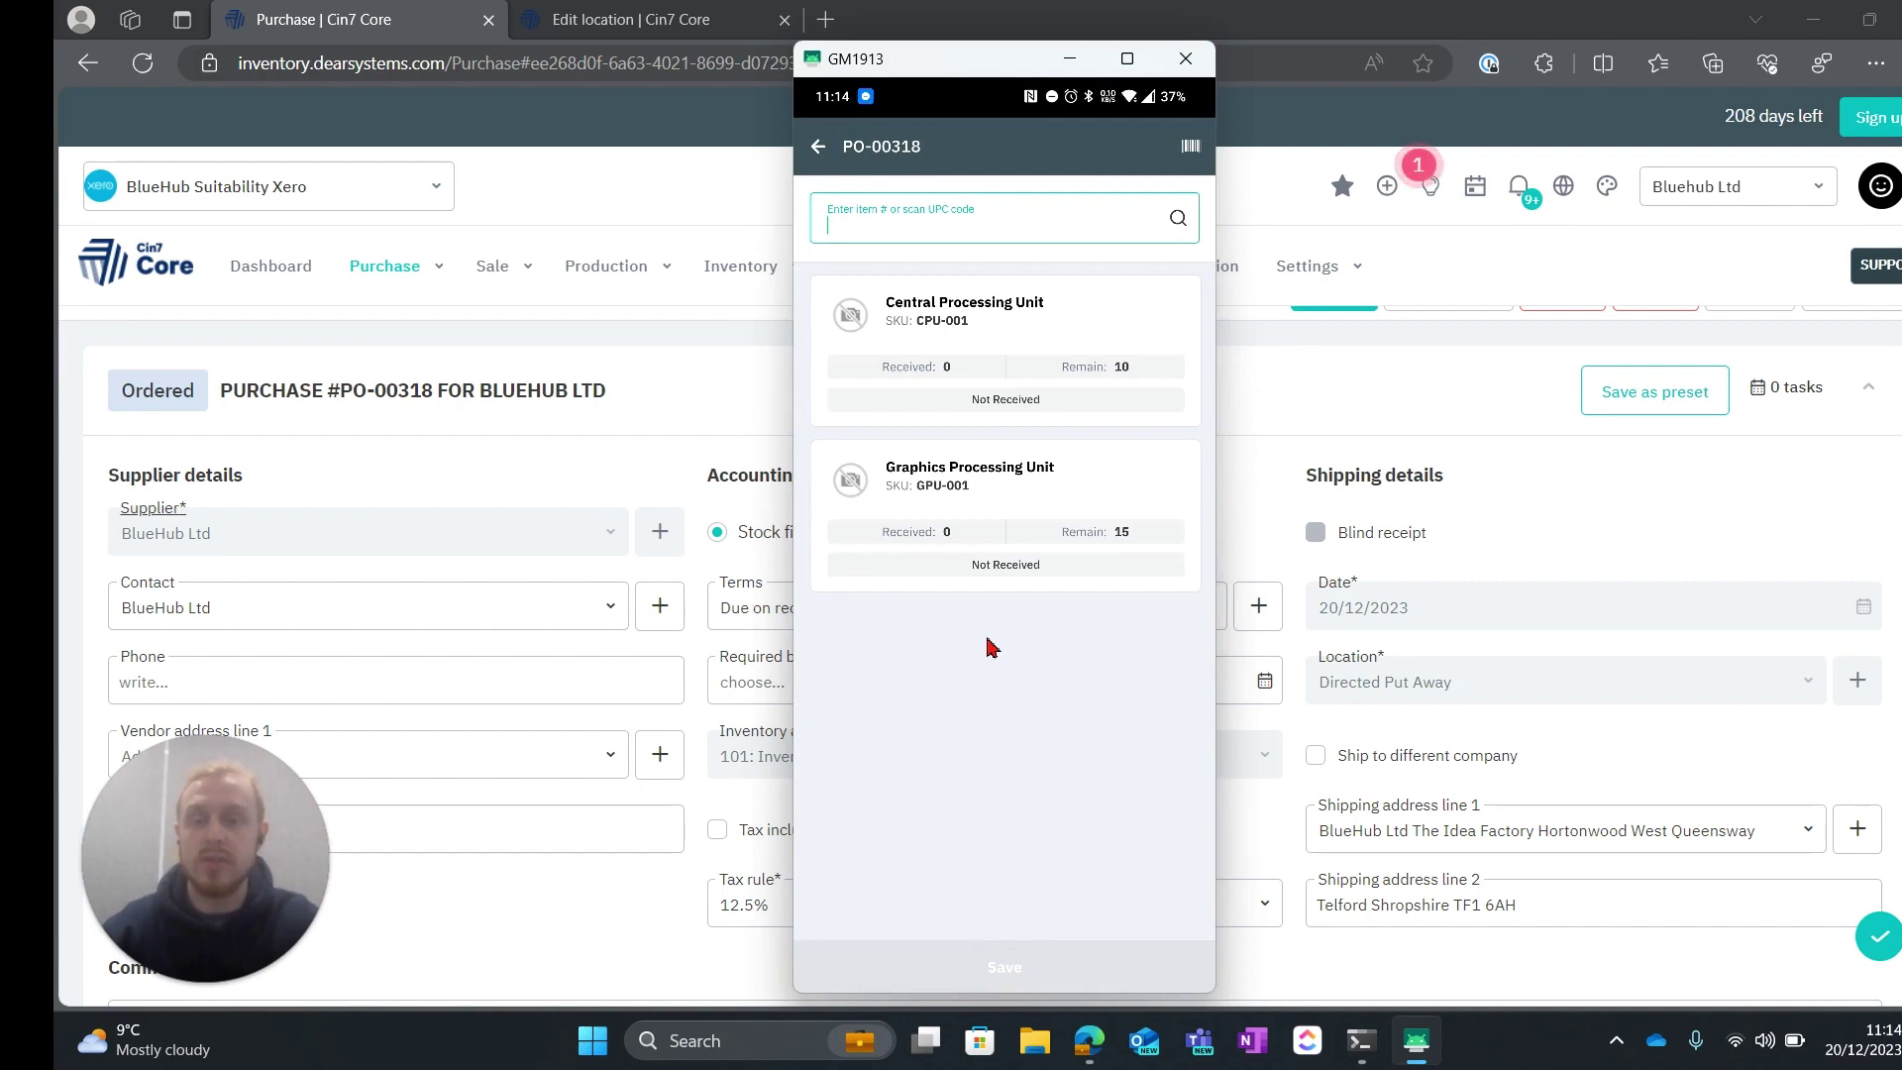
Step: Receive all remaining Central Processing Unit stock by entering item CPU-001
left_click(936, 370)
left_click(914, 363)
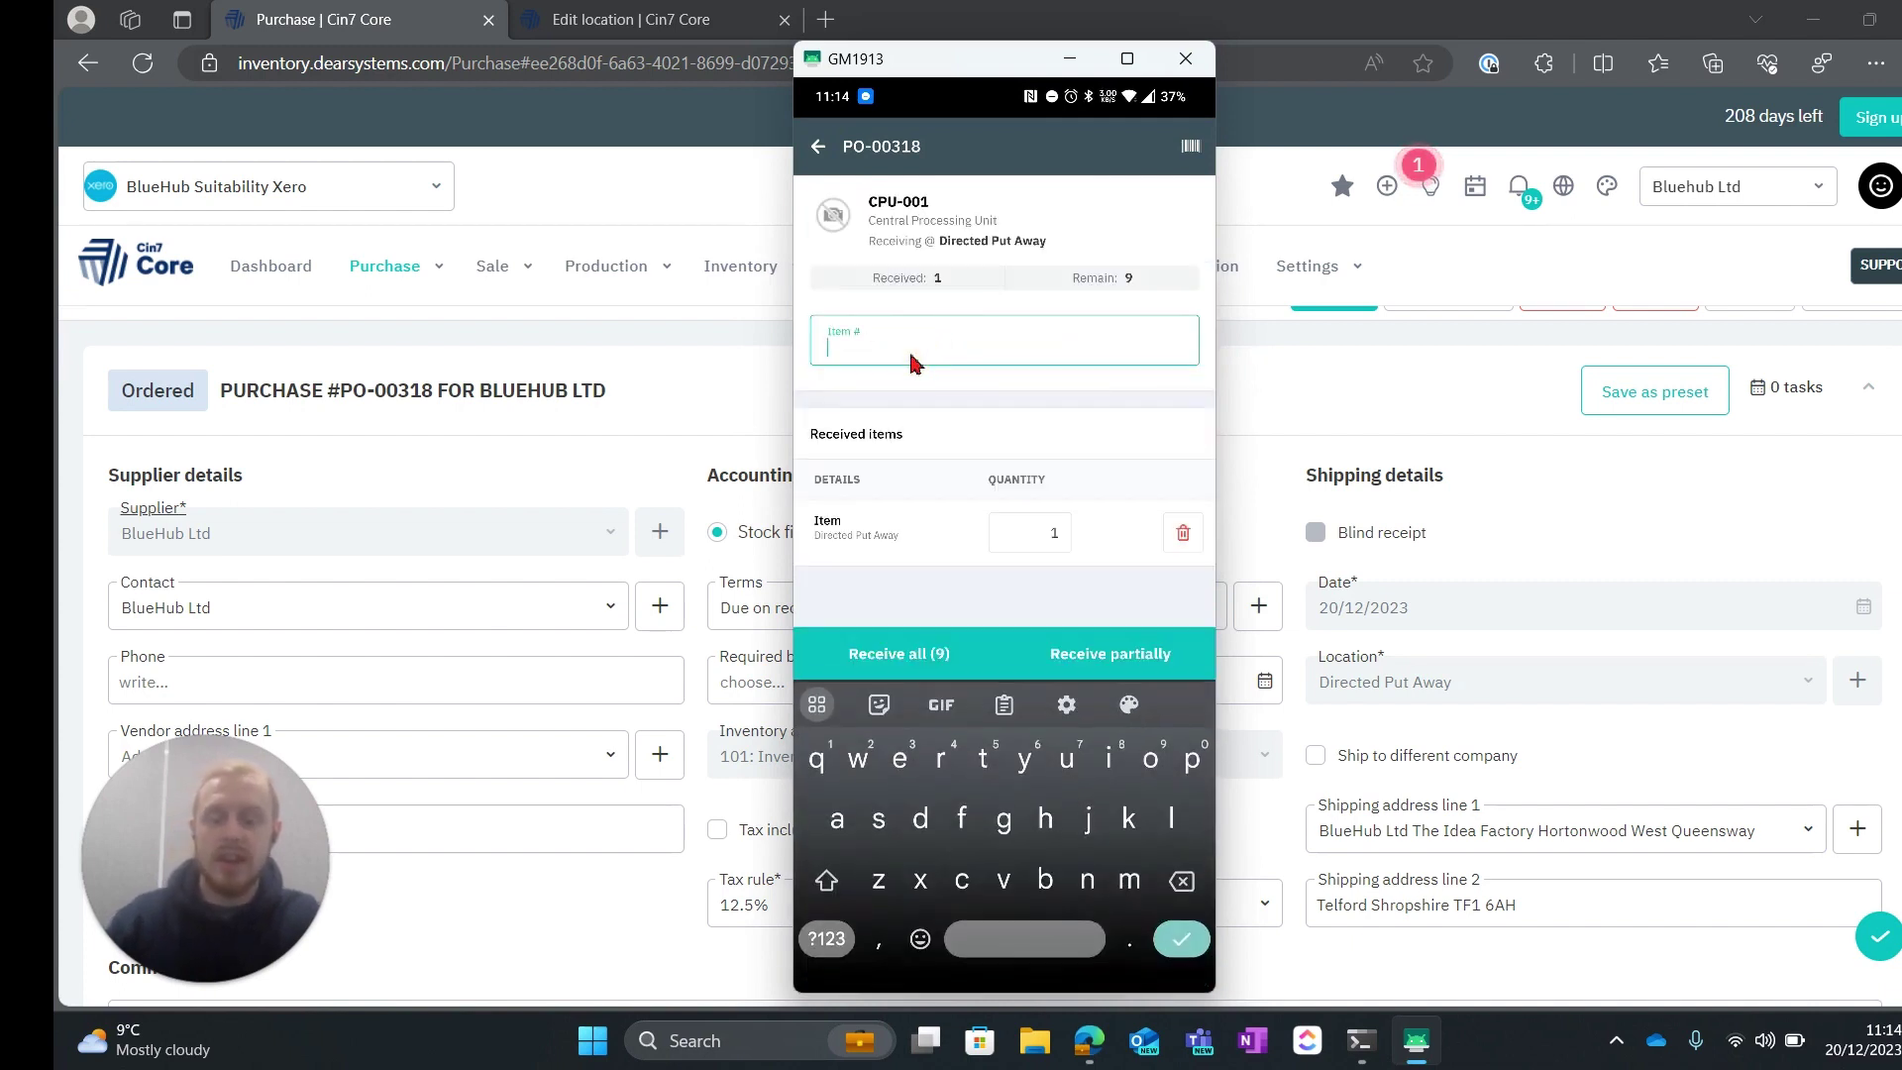
type("CPU-")
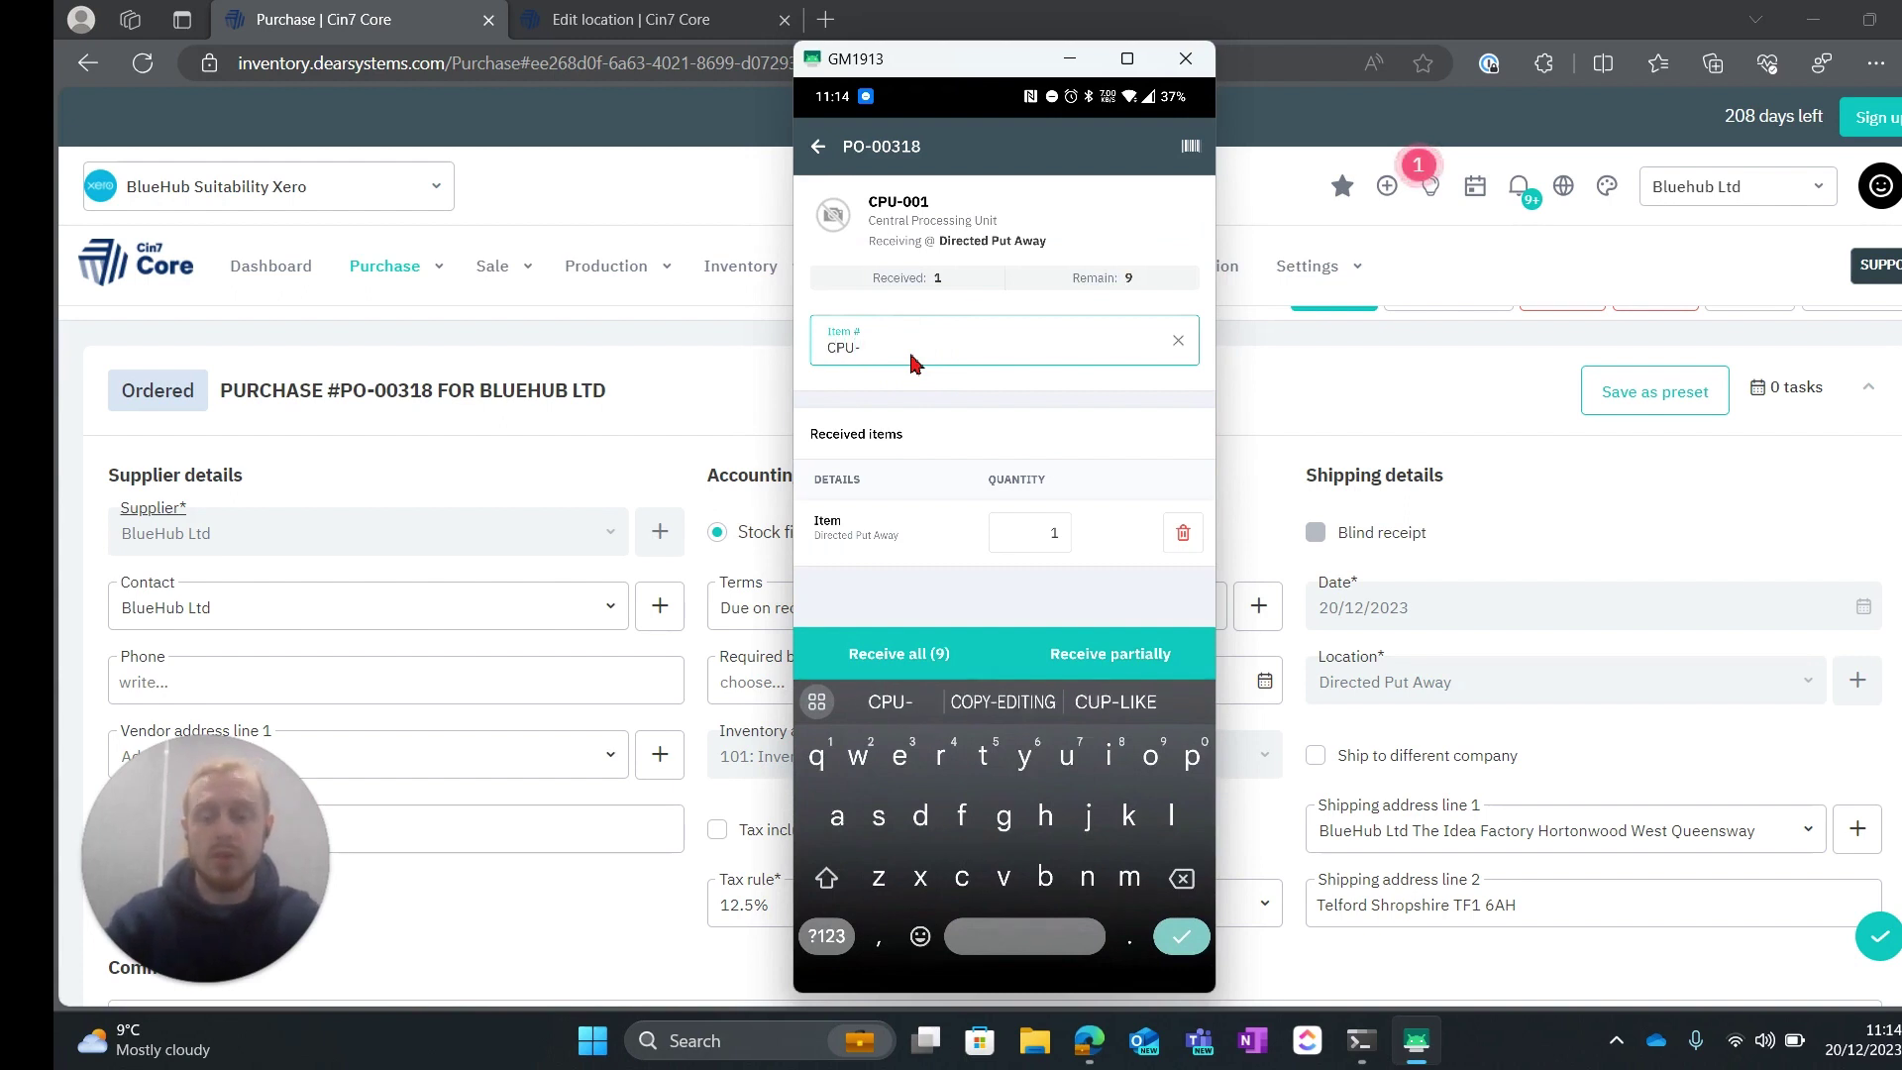
type("001")
key("Return")
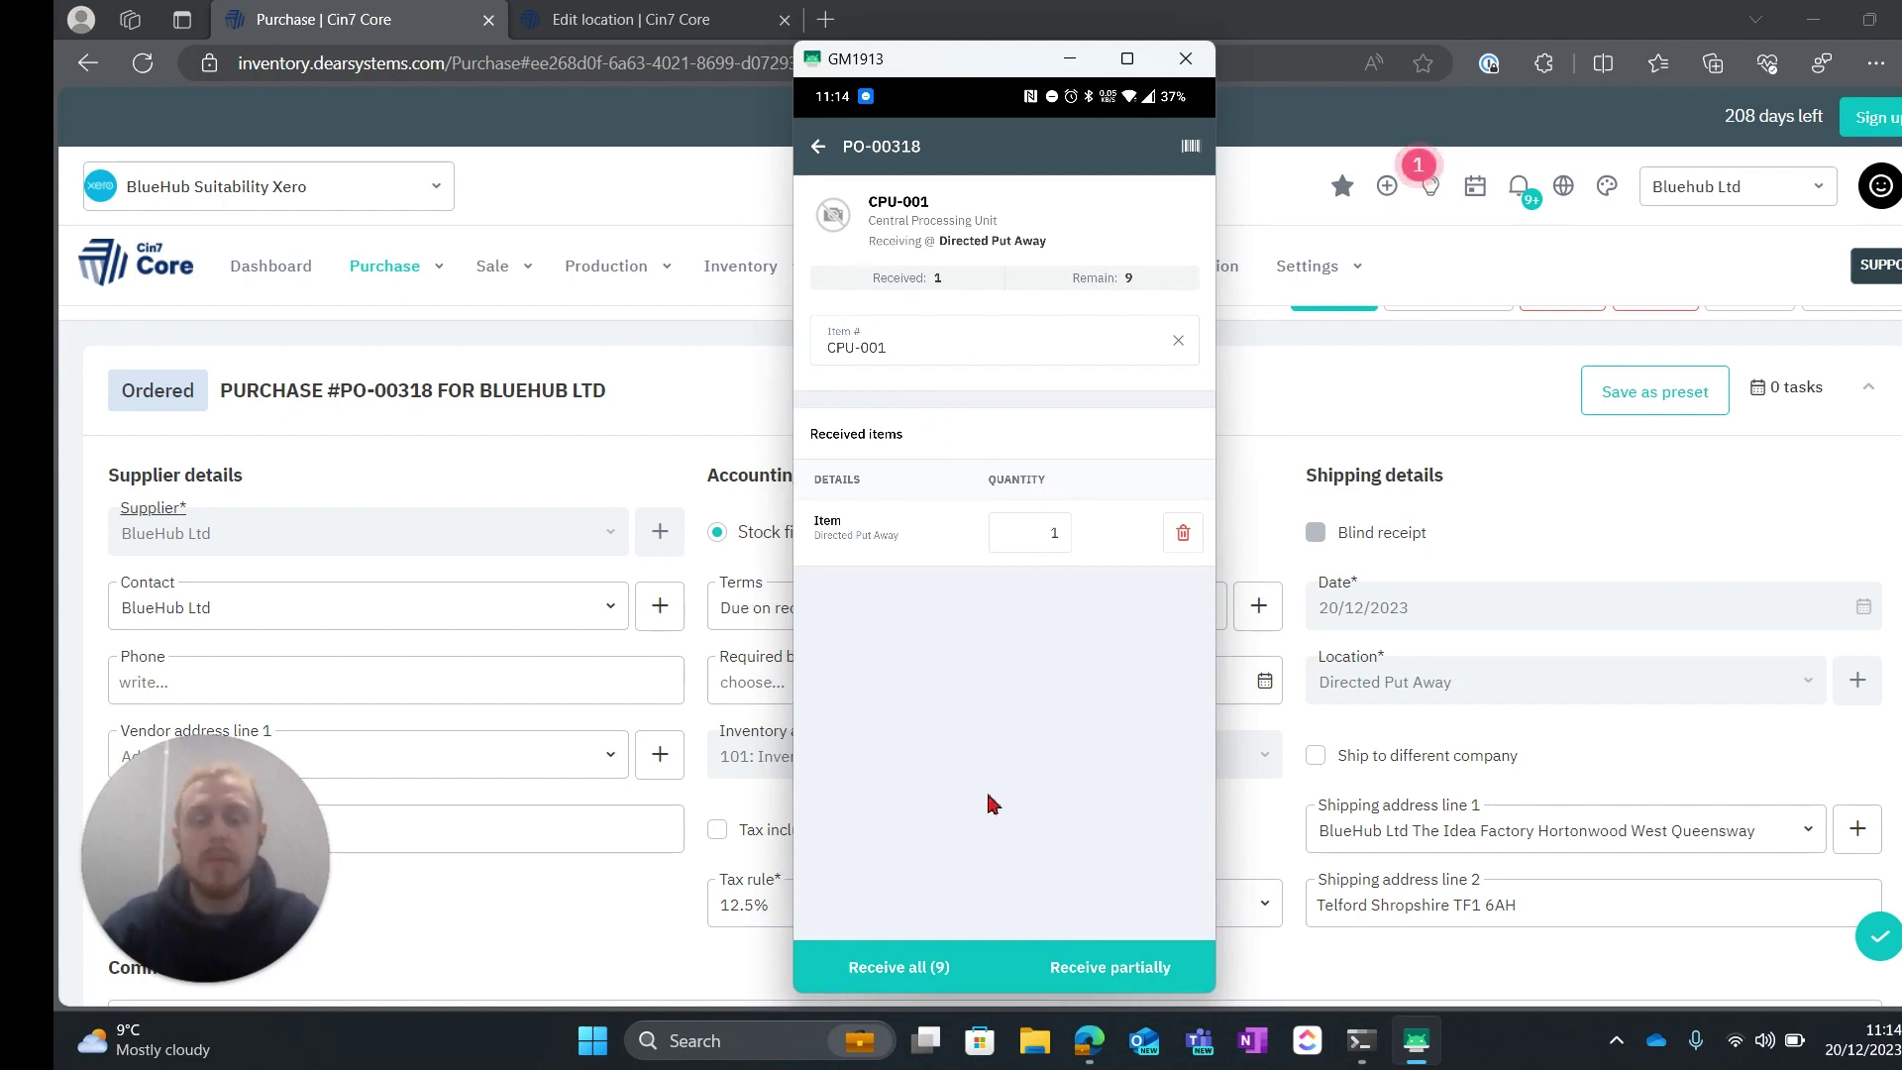
left_click(887, 958)
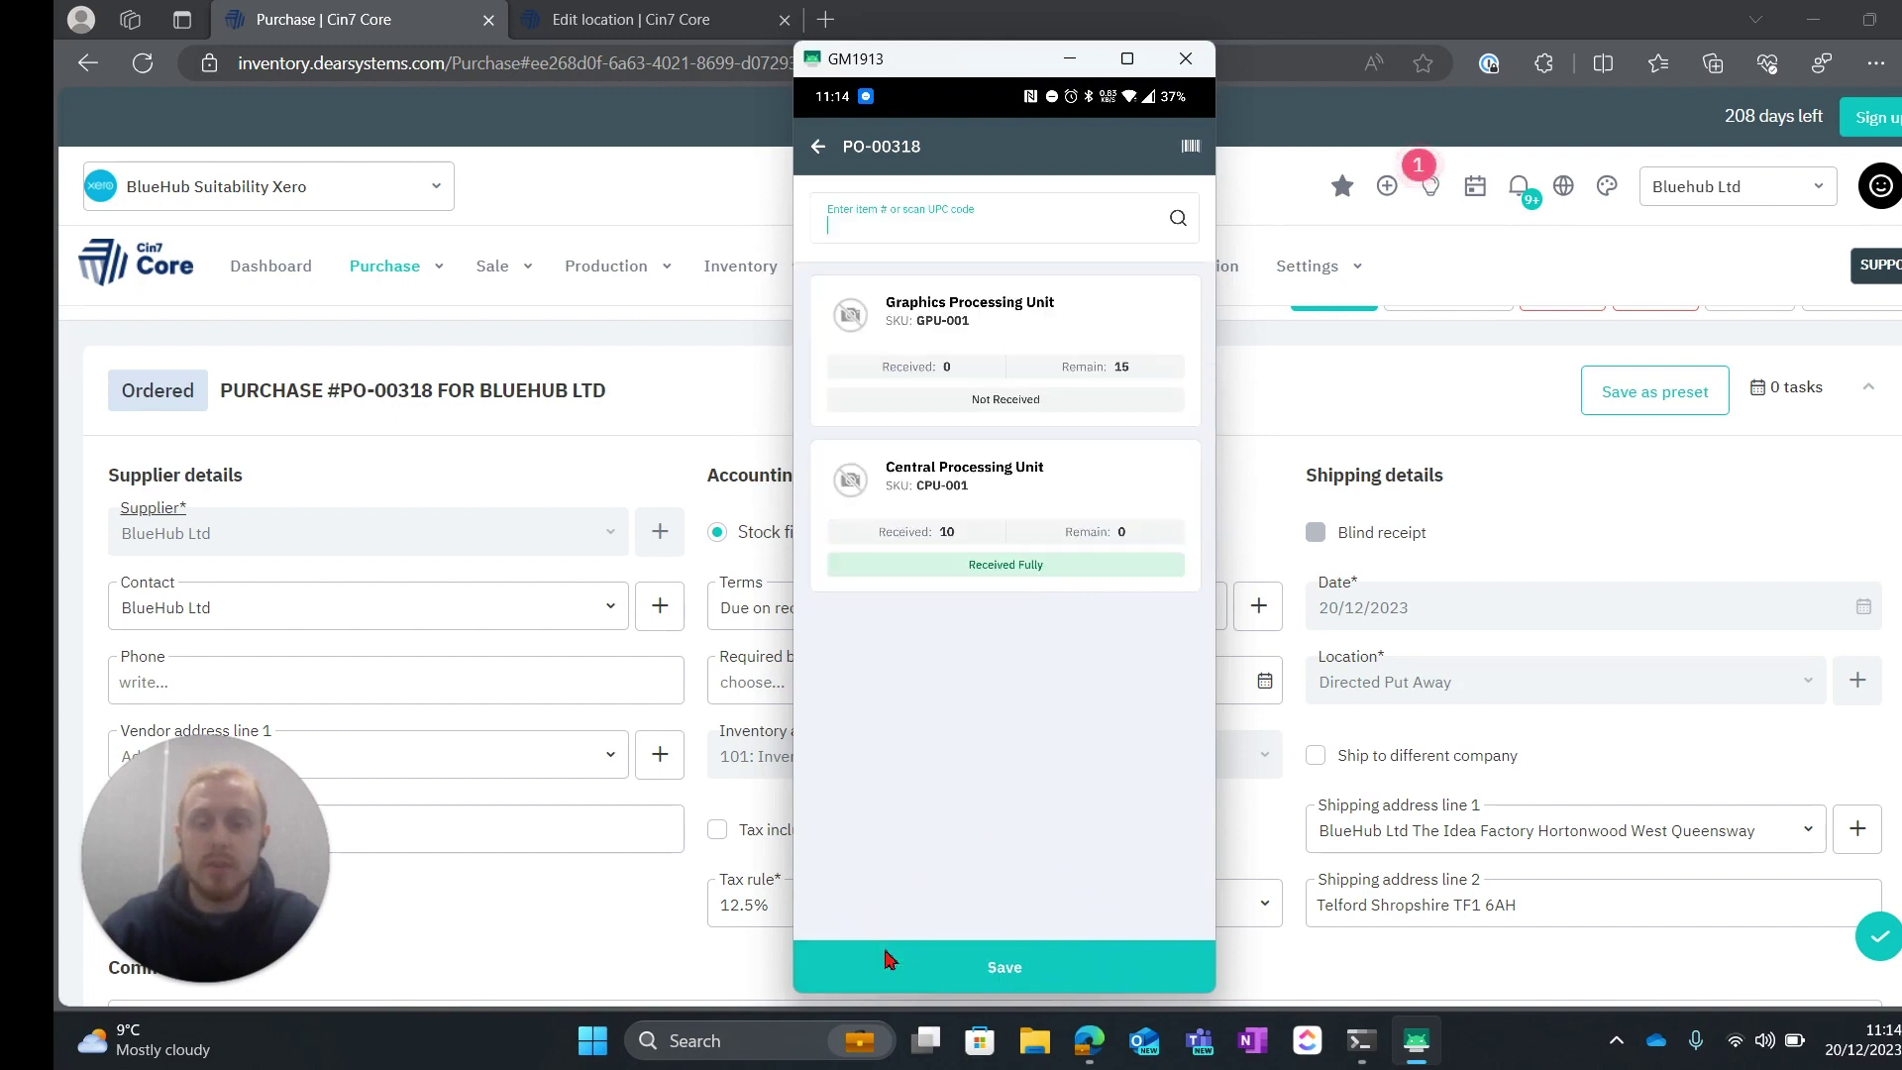
Step: Receive all GPU-001 units, then save the receipt and confirm Yes
left_click(949, 387)
type("GPU-001")
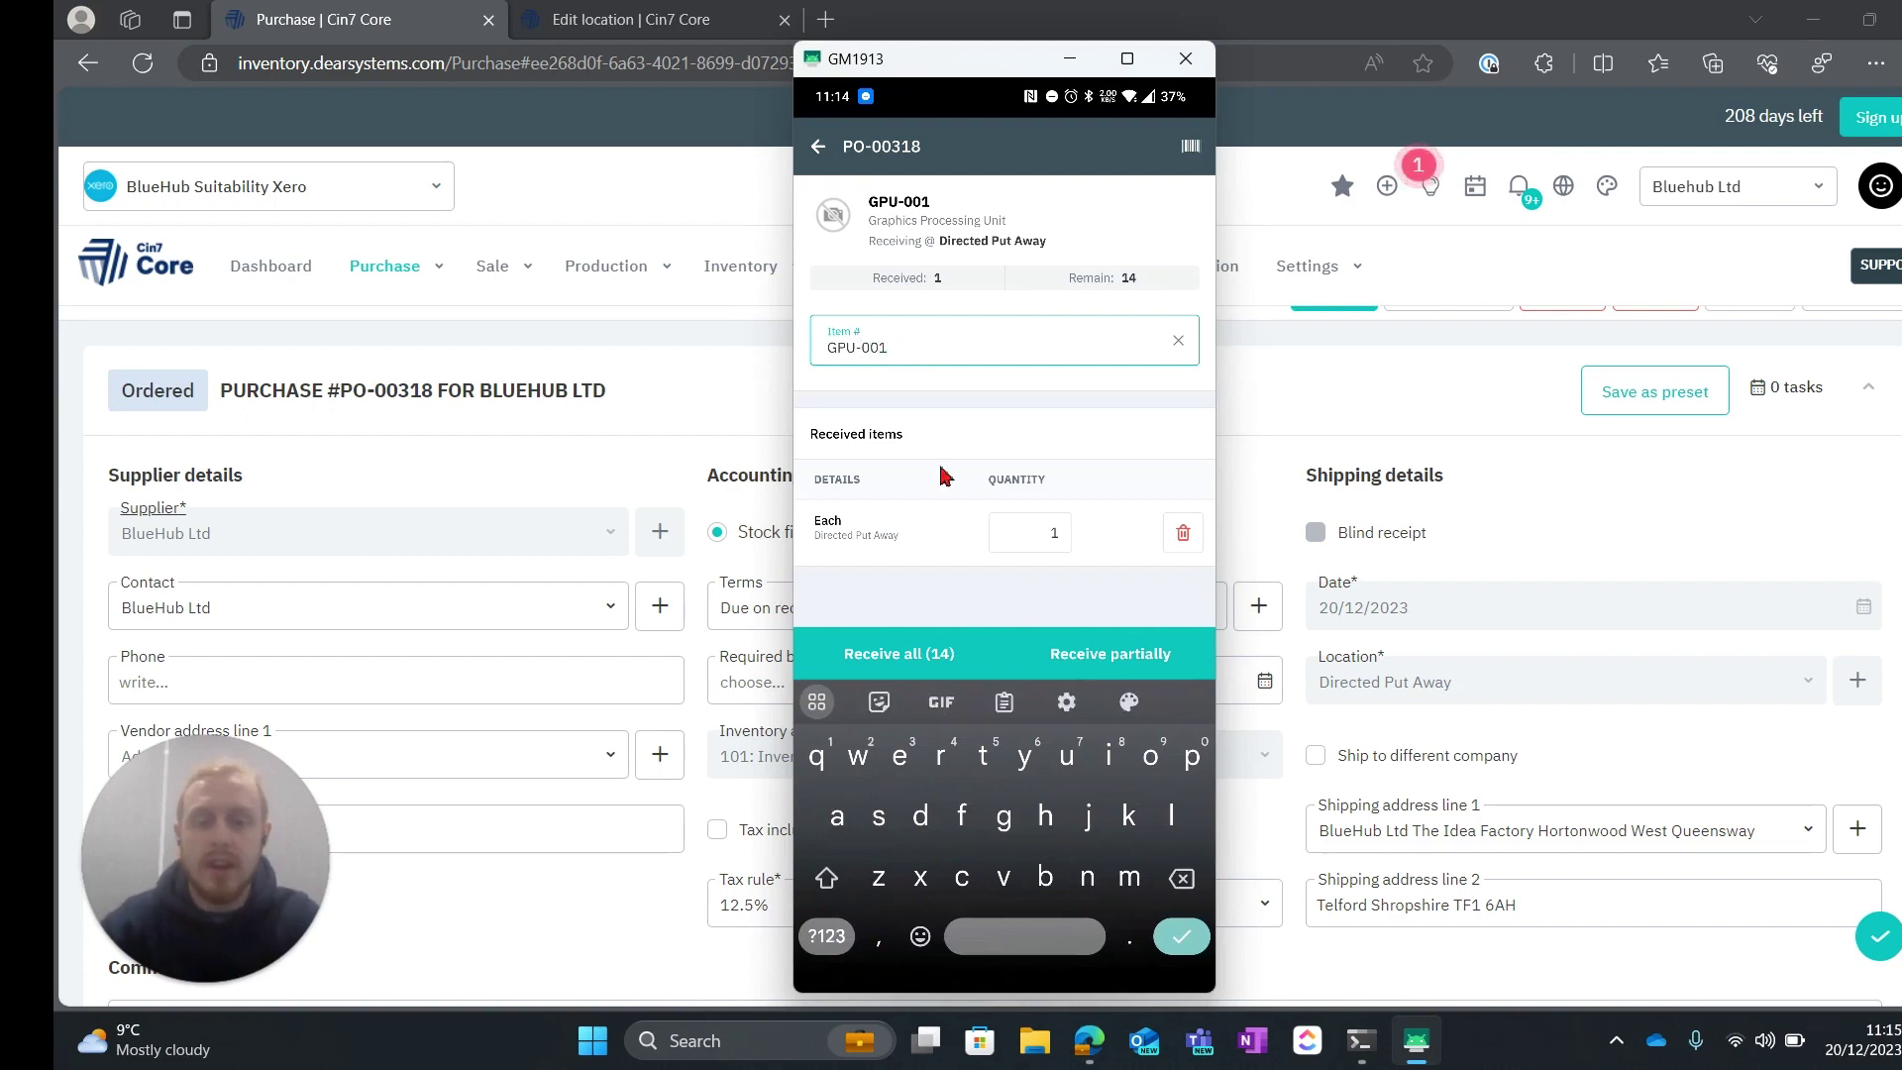
left_click(921, 653)
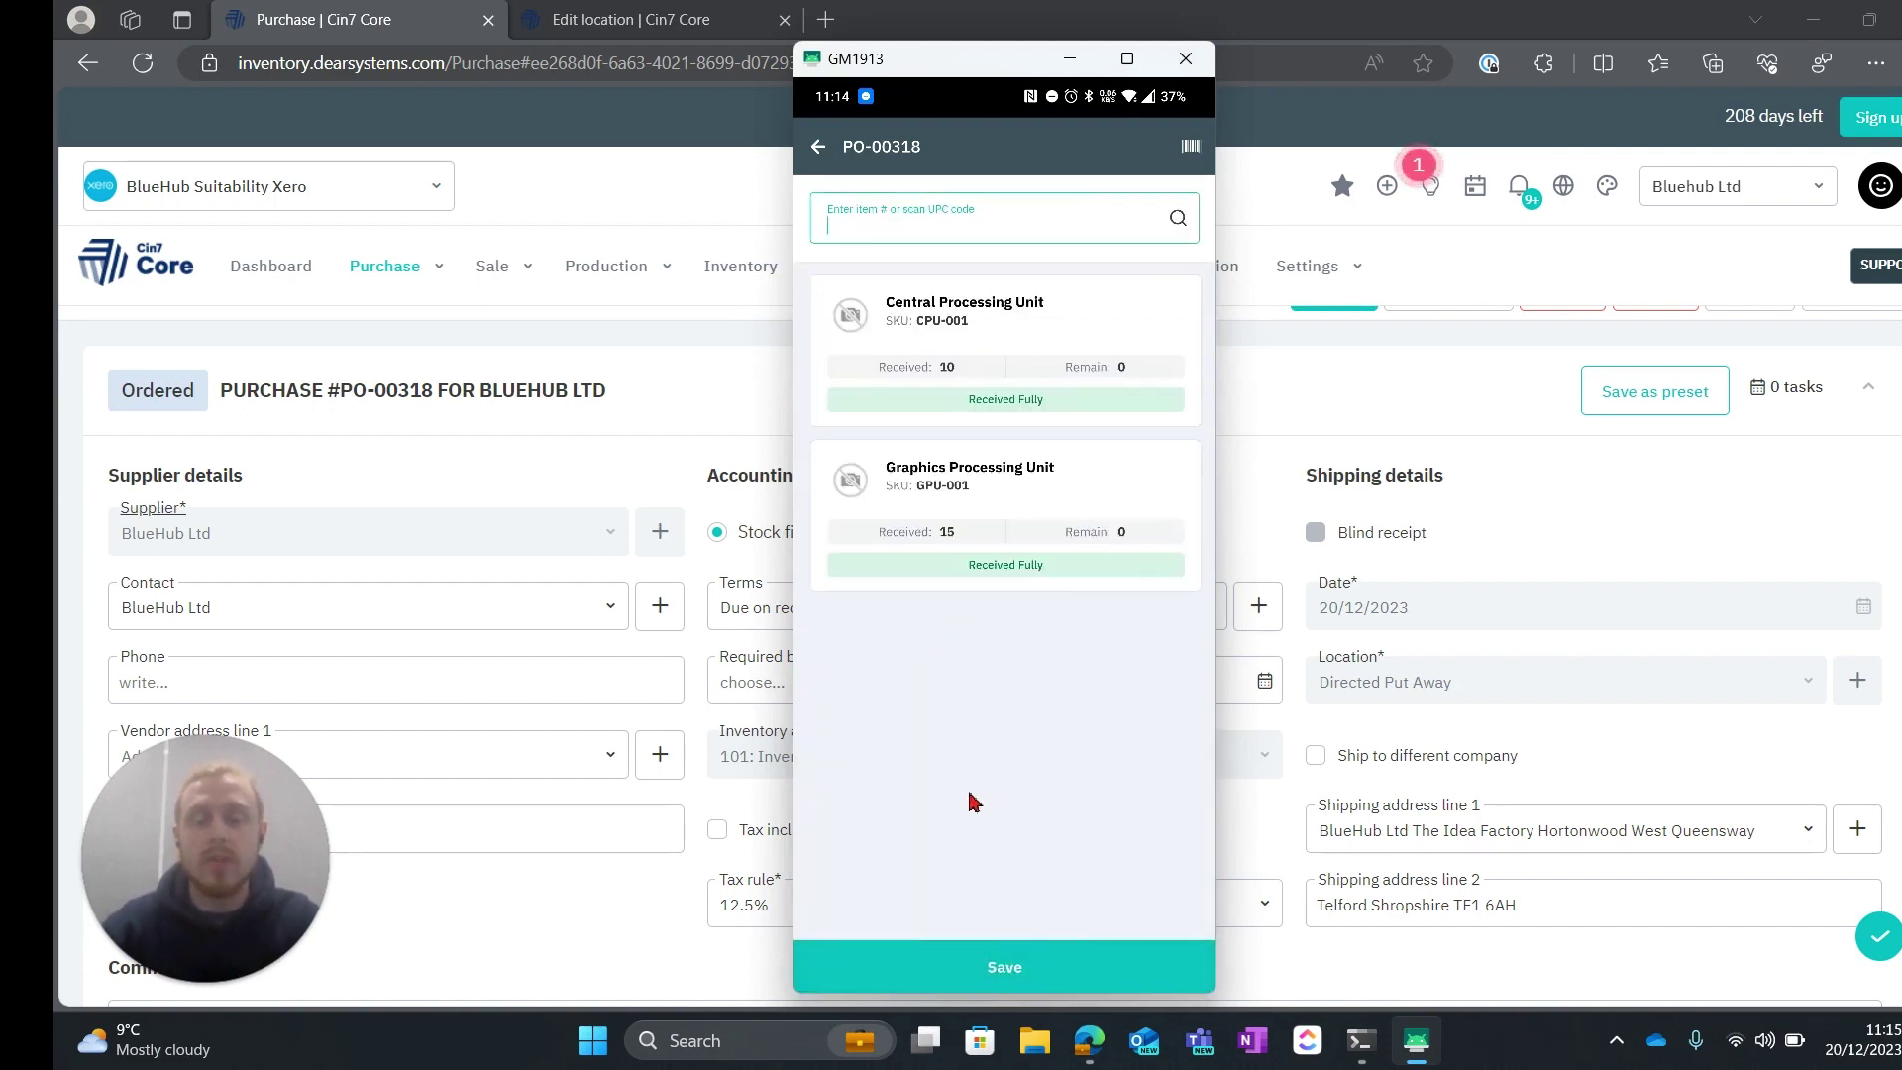
left_click(987, 959)
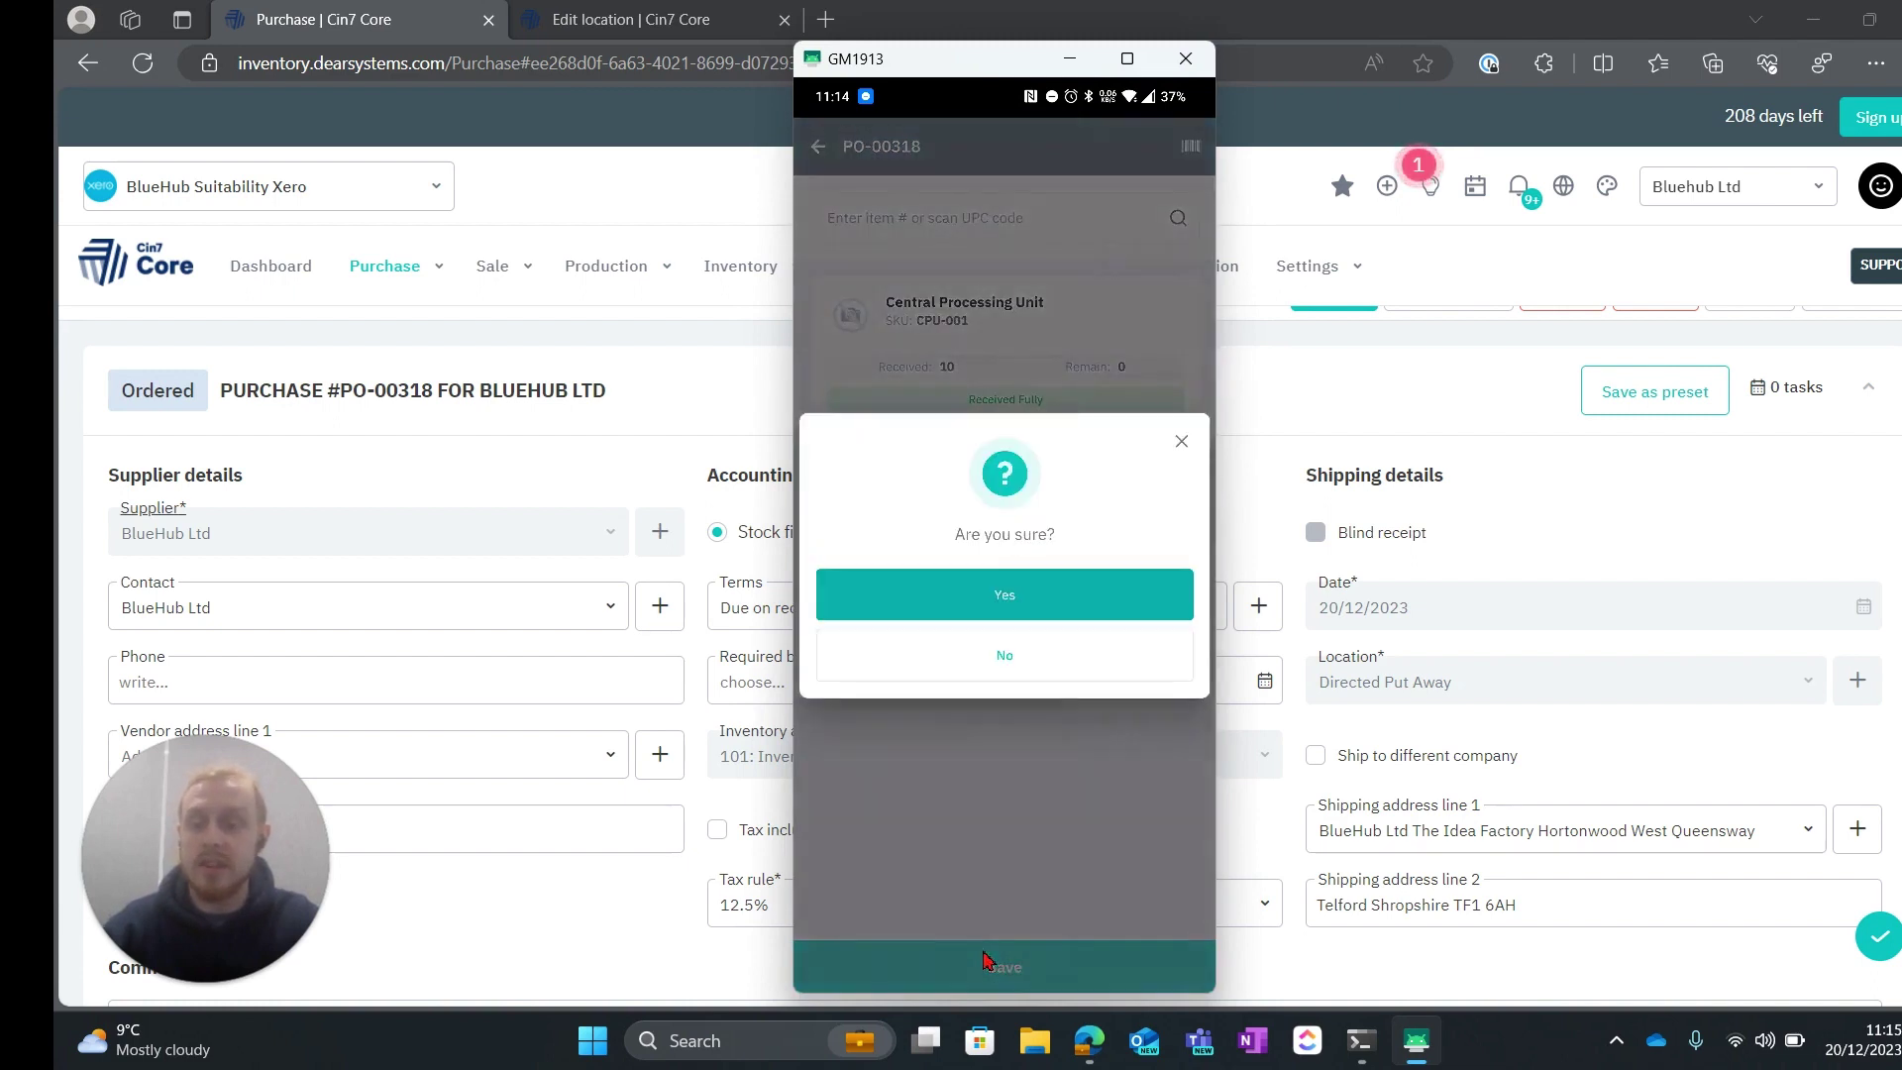
left_click(925, 594)
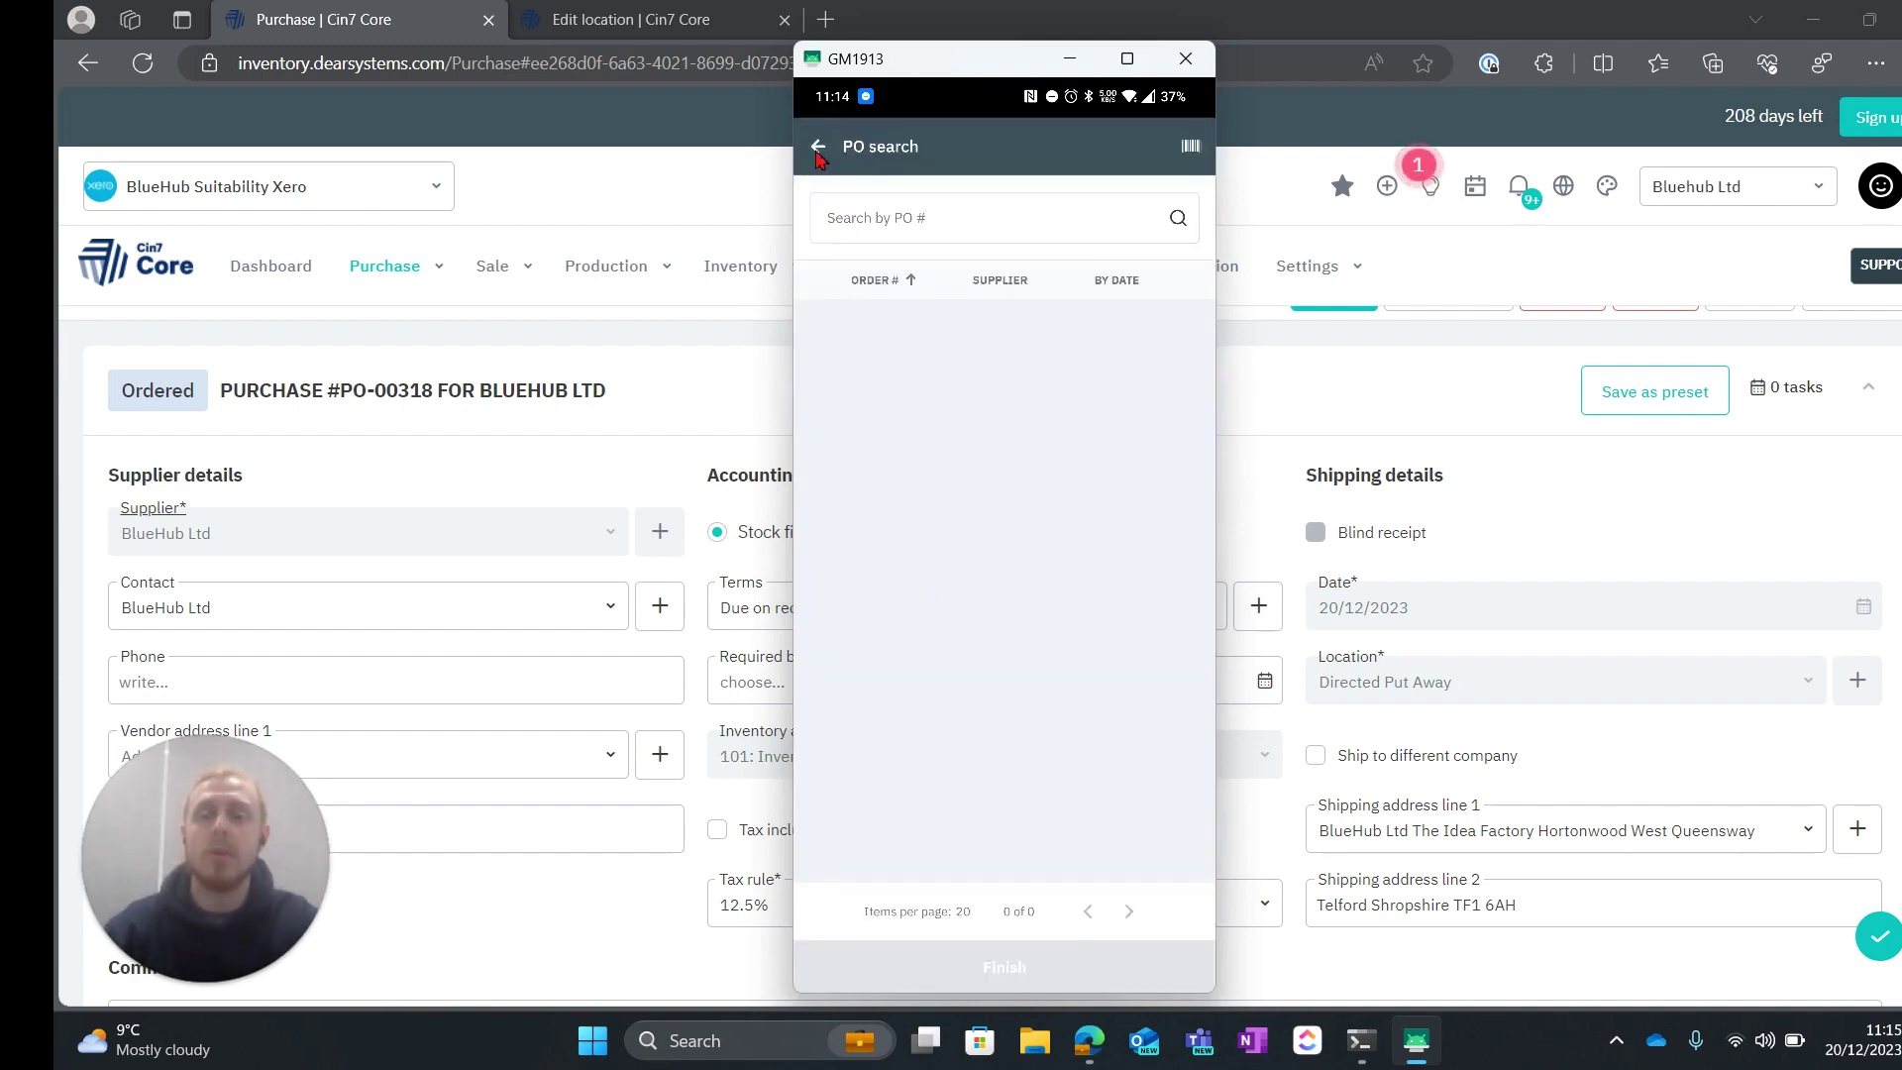
Step: Return to the main menu, open Put away for GPU-001, and set bin W1 - A - 1
left_click(818, 149)
left_click(816, 146)
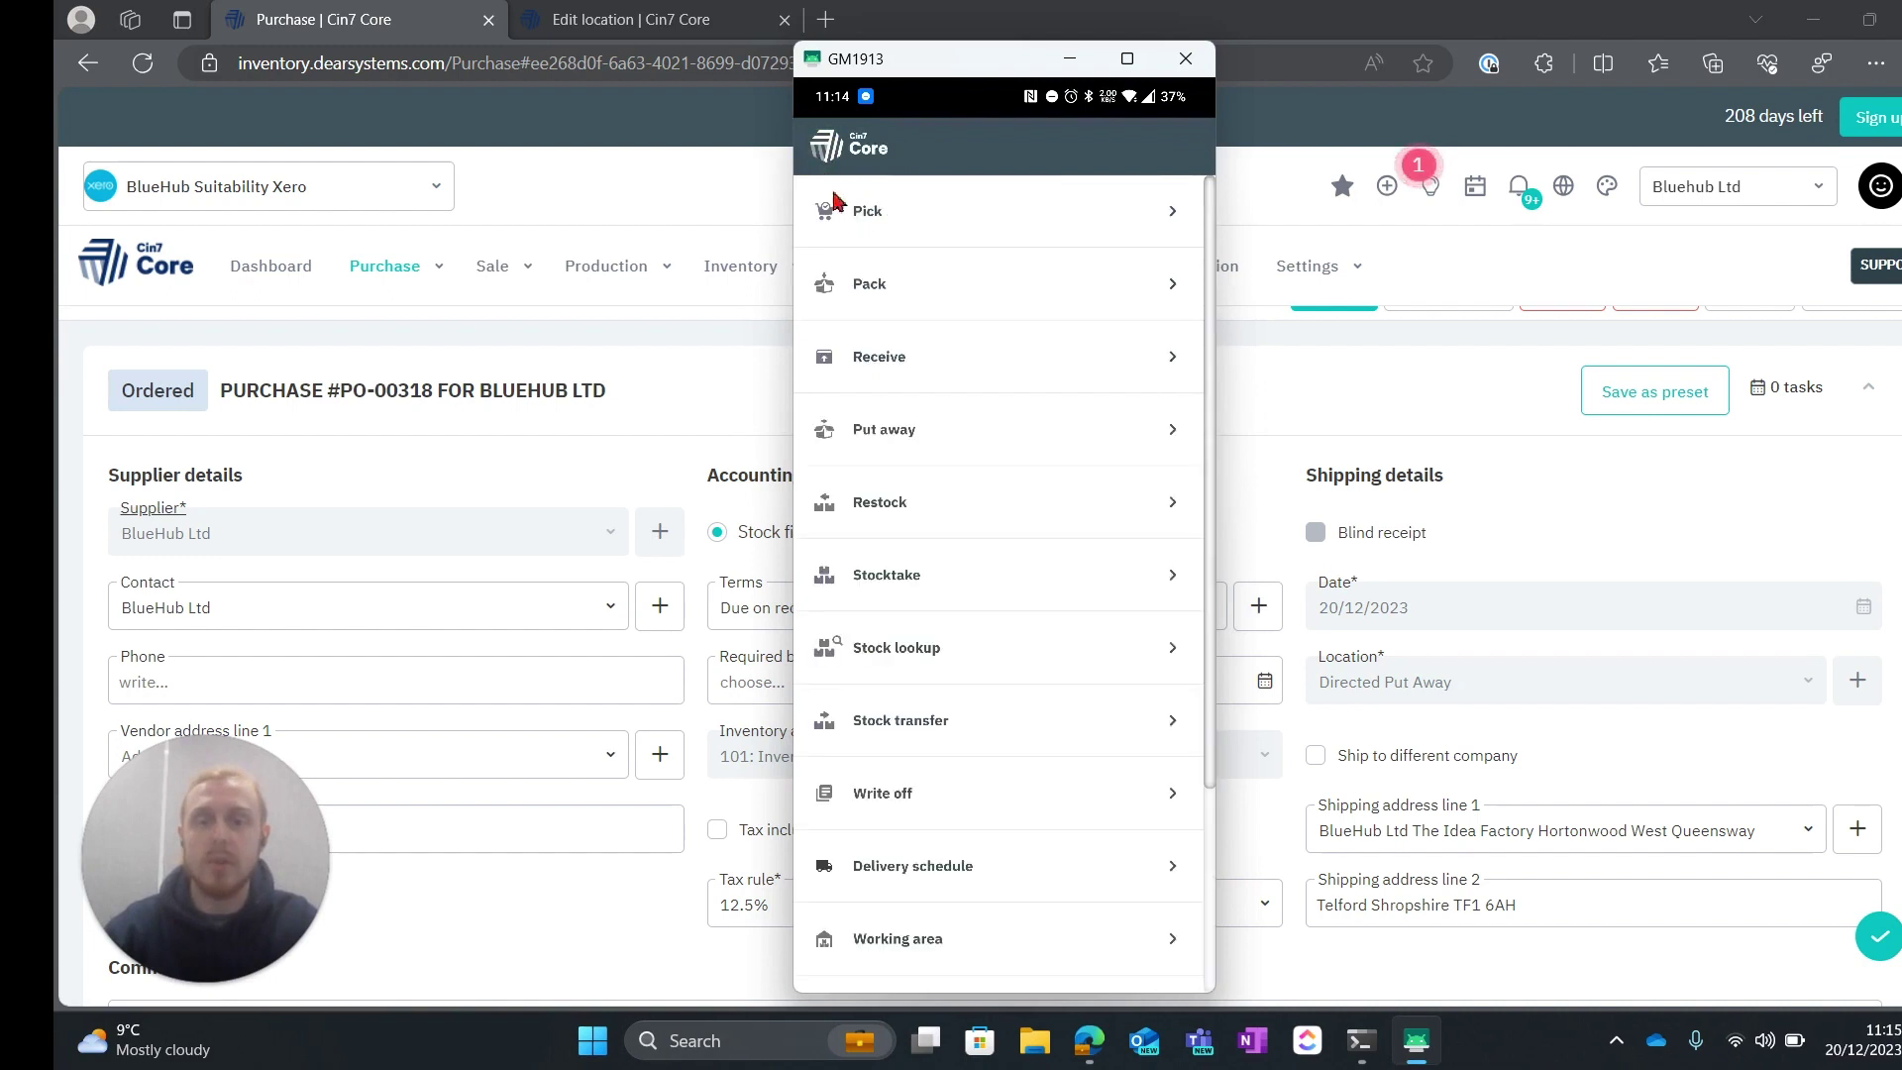
left_click(885, 436)
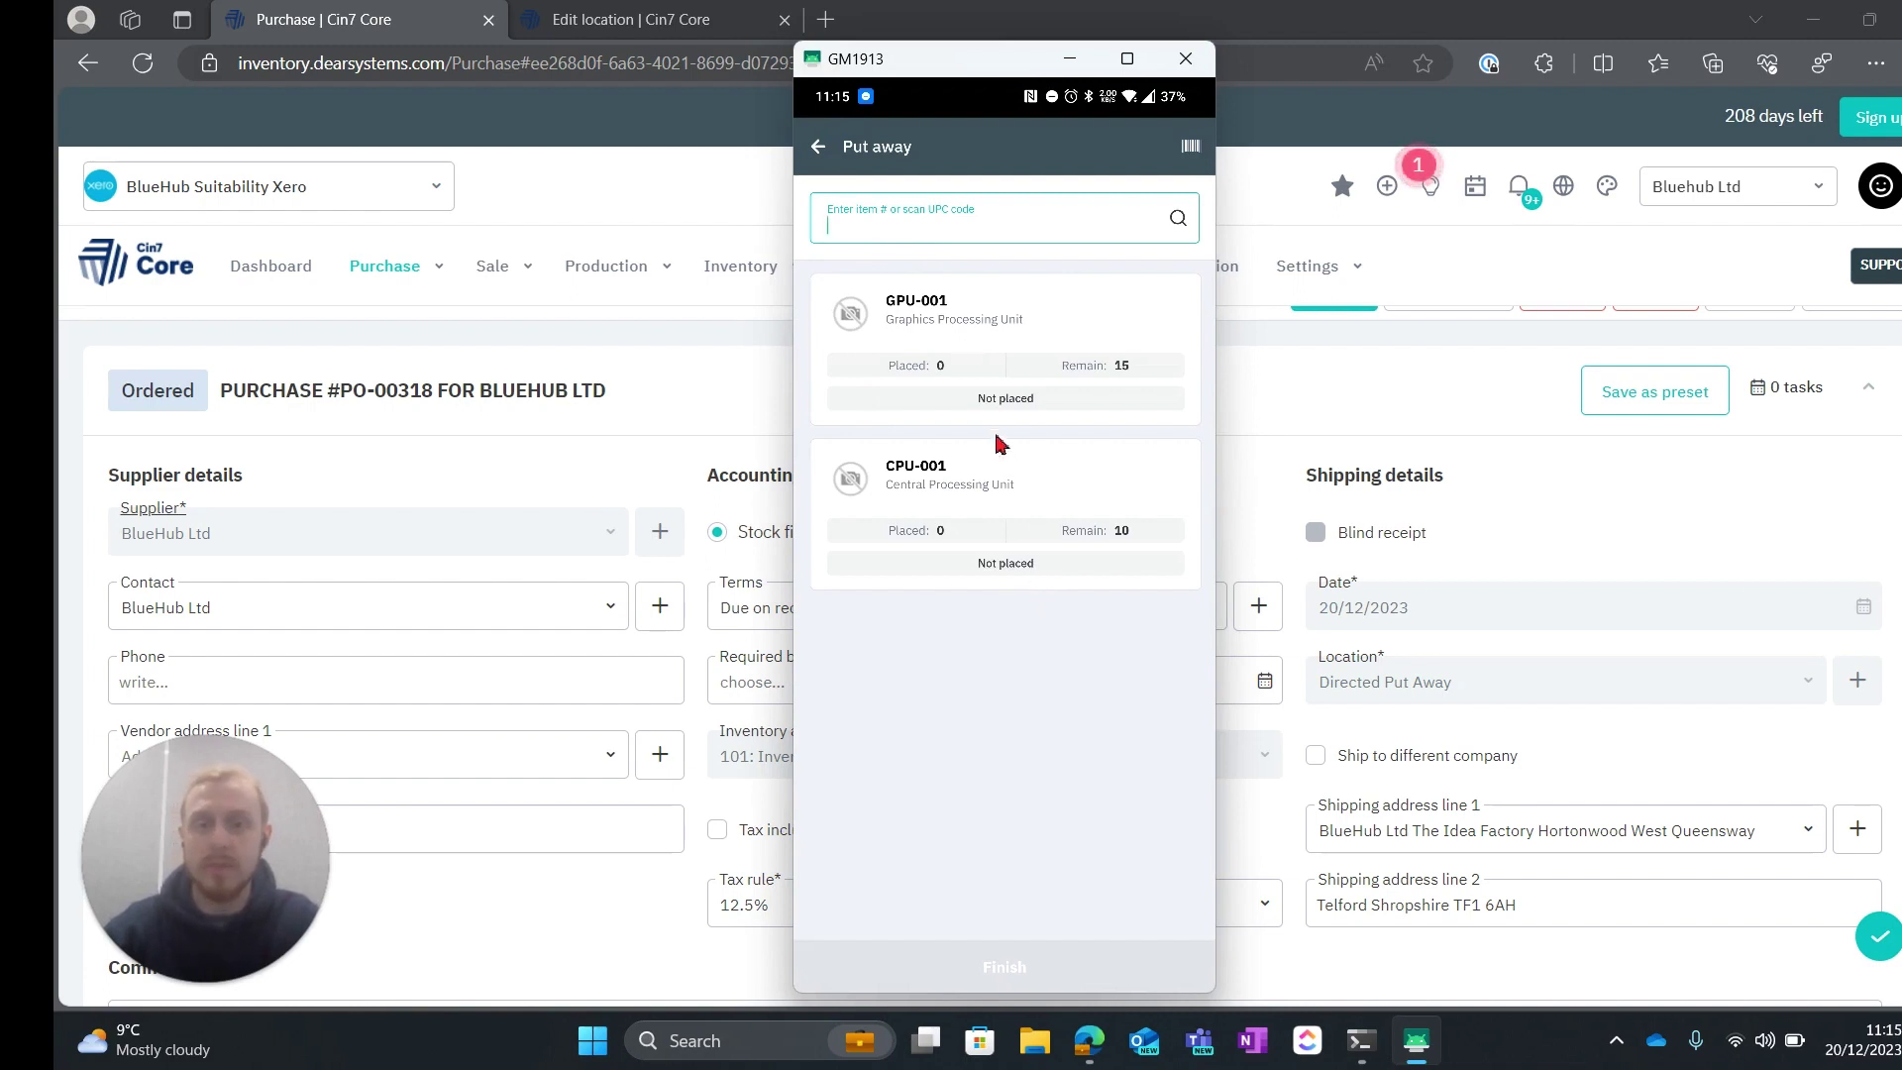
left_click(953, 377)
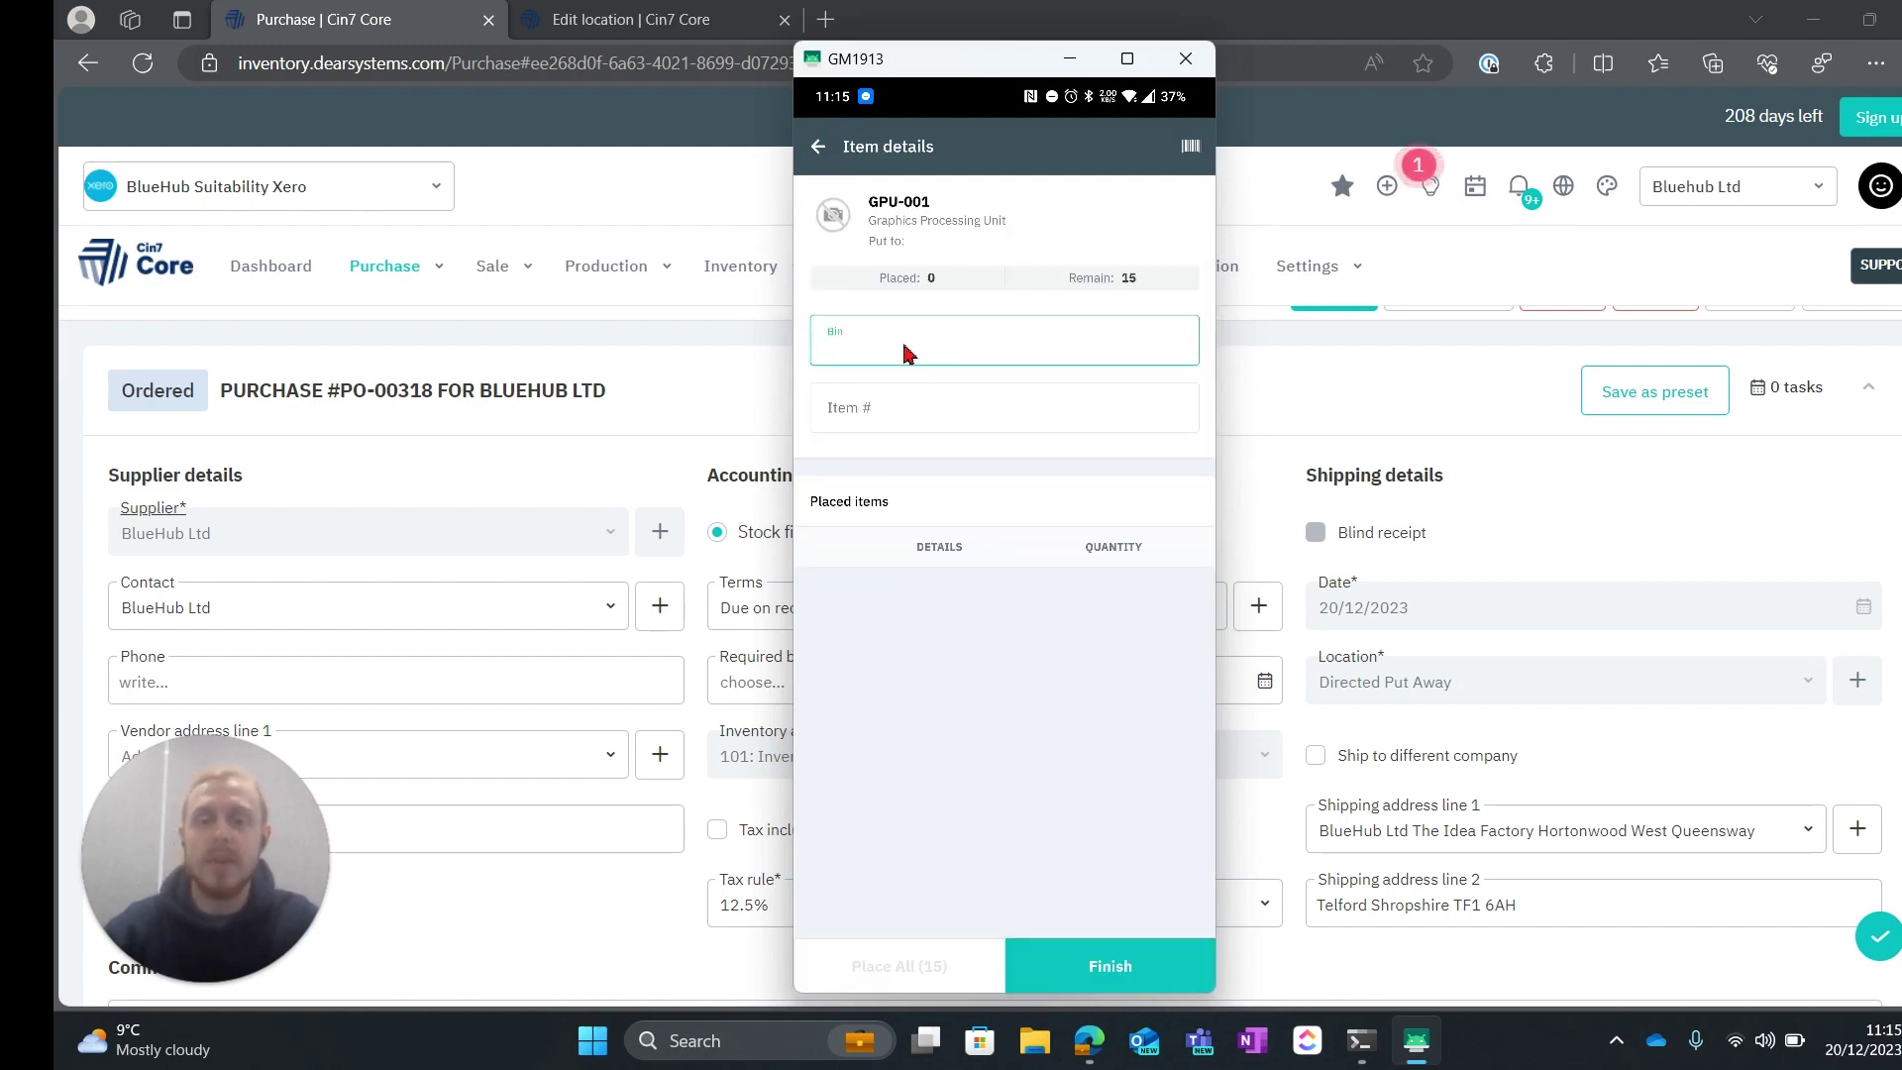
left_click(903, 354)
type("W1 - A - 1")
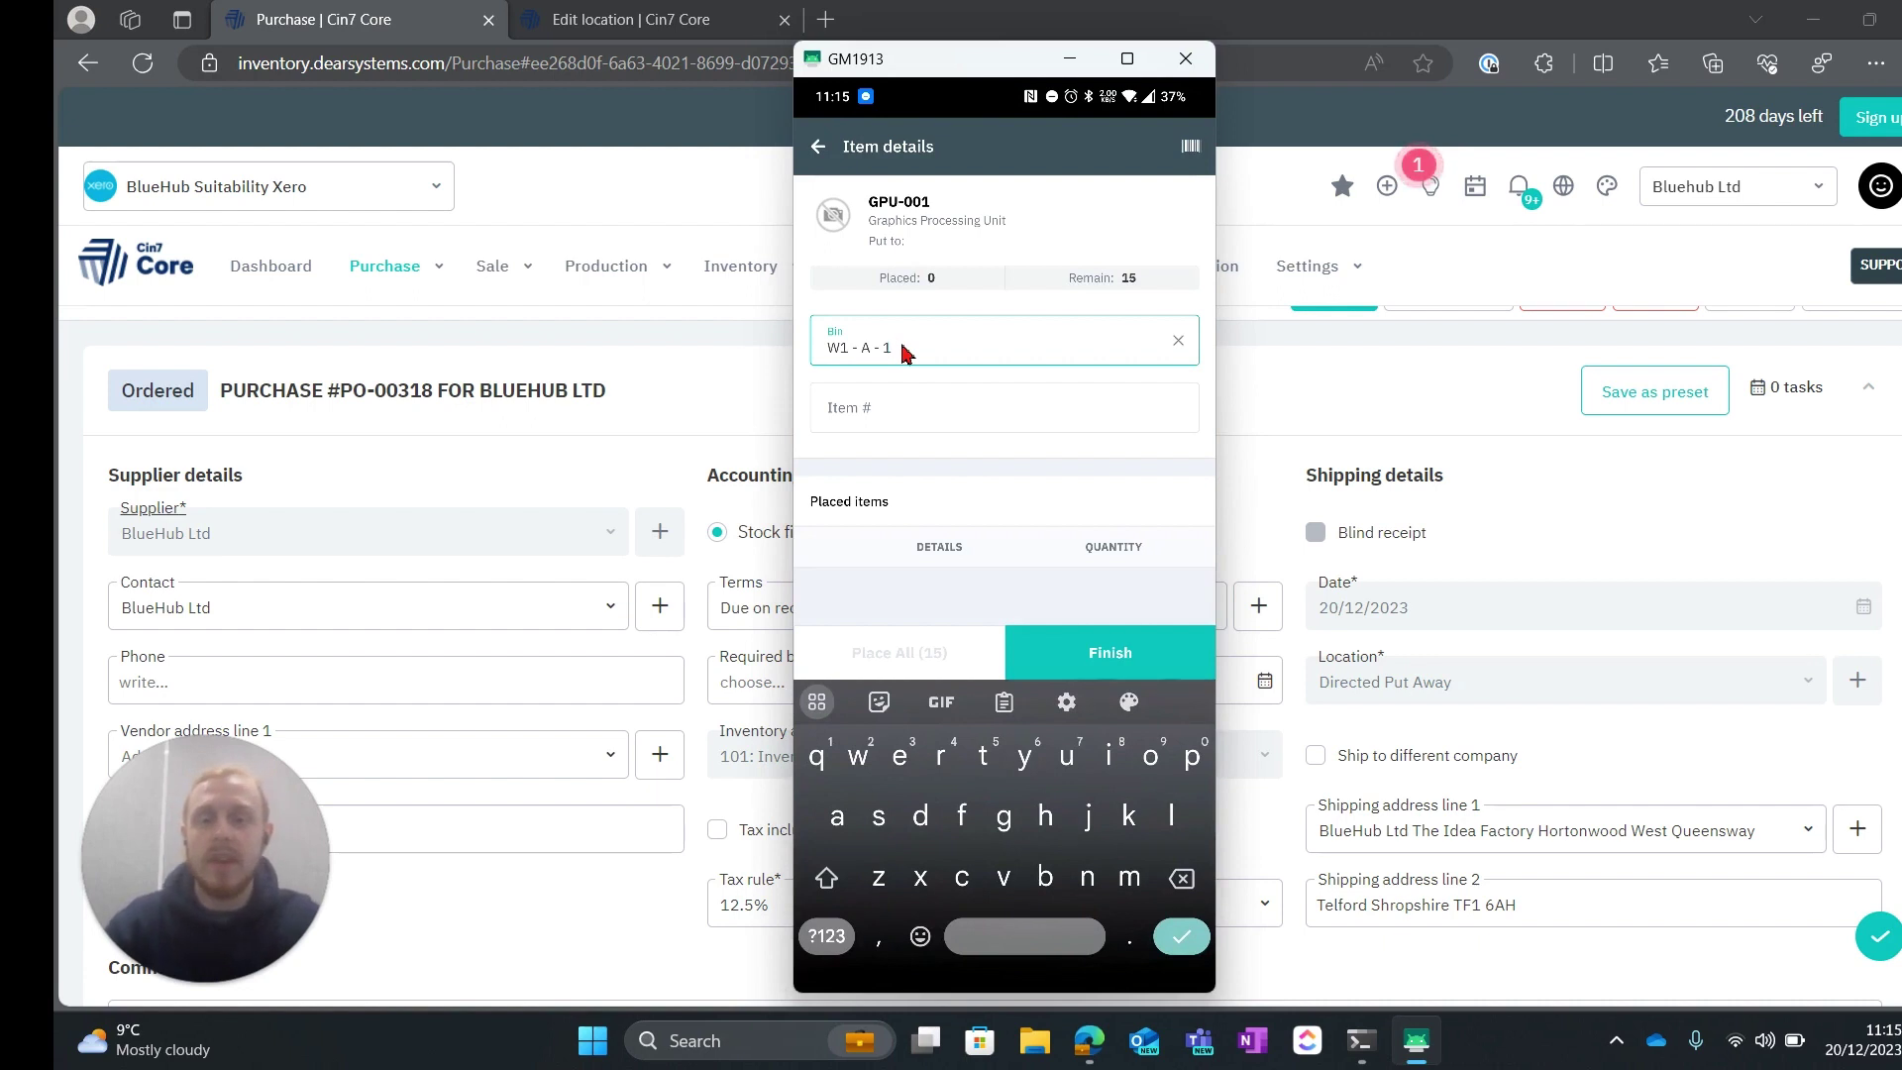
Step: Enter item GPU-001 and place all 15 units, then open CPU-001 for placing
left_click(922, 410)
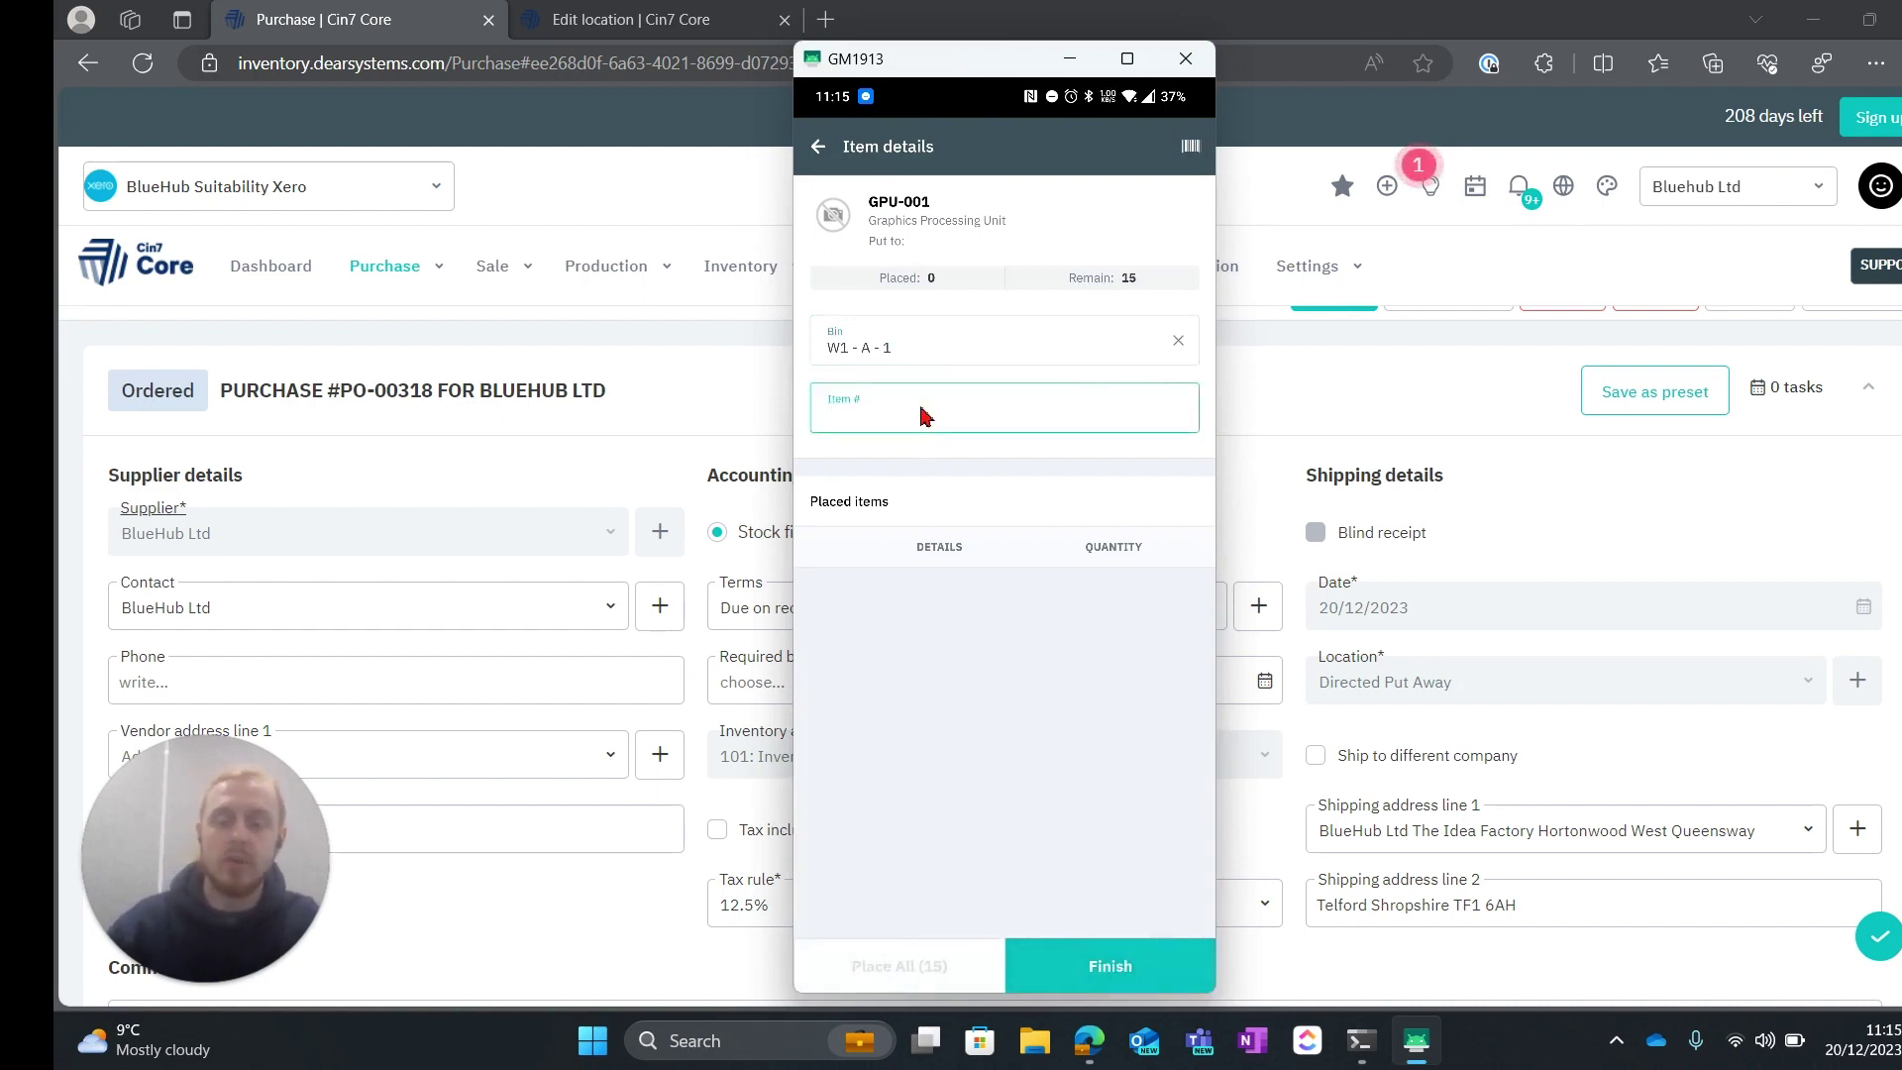
type("C")
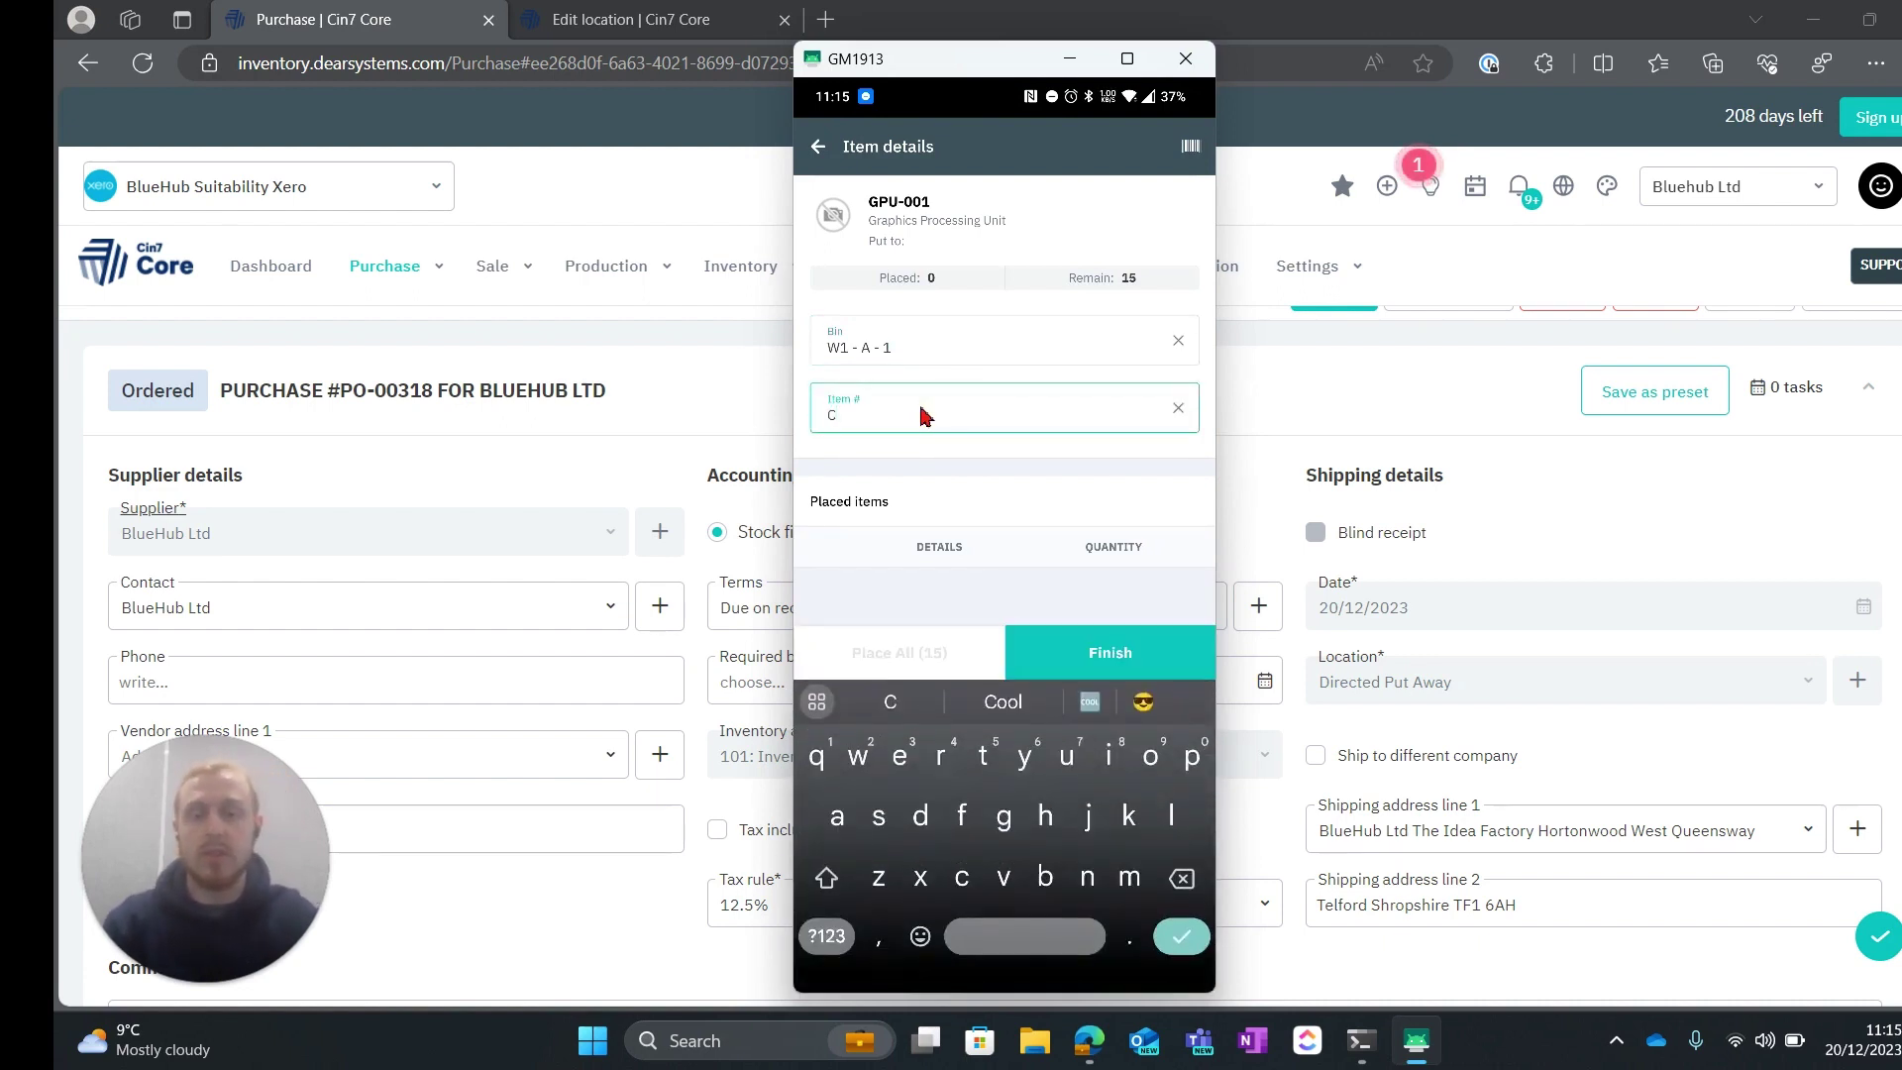
key("BackSpace")
type("GPU-0")
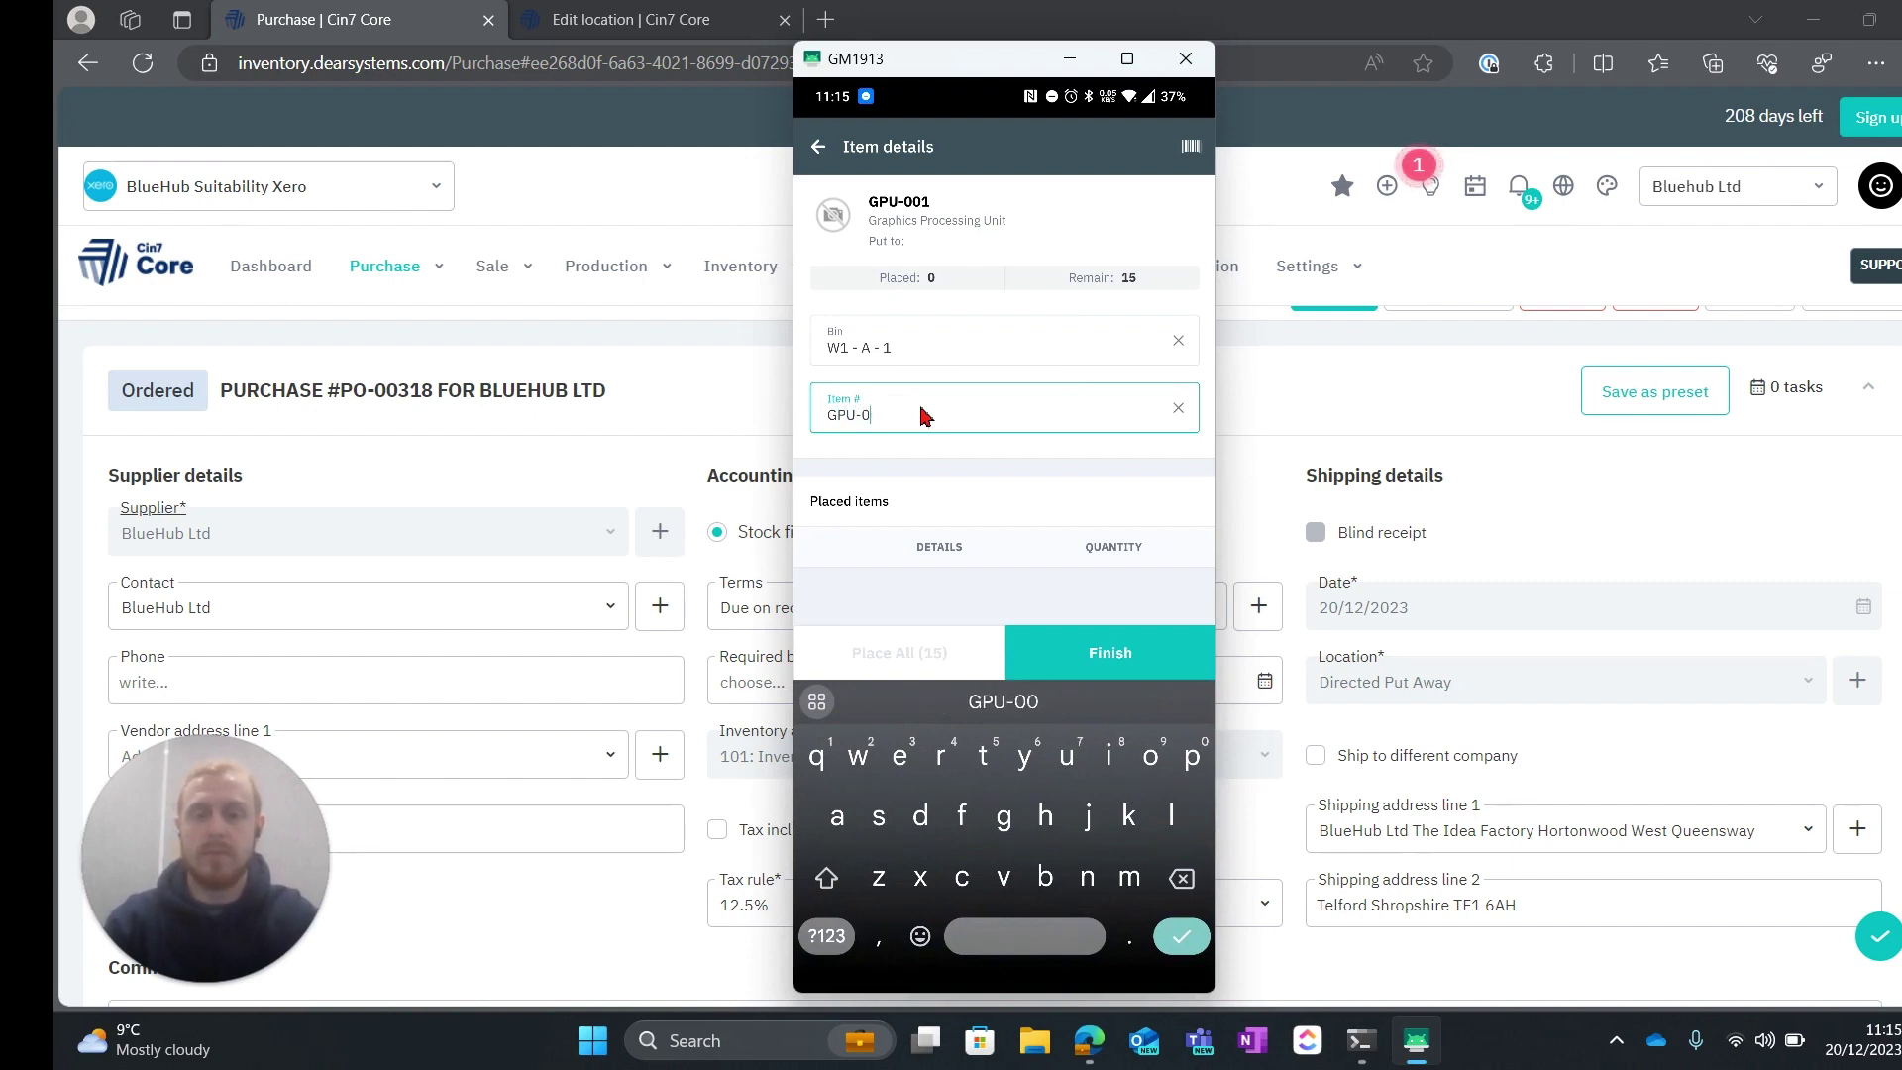
type("01")
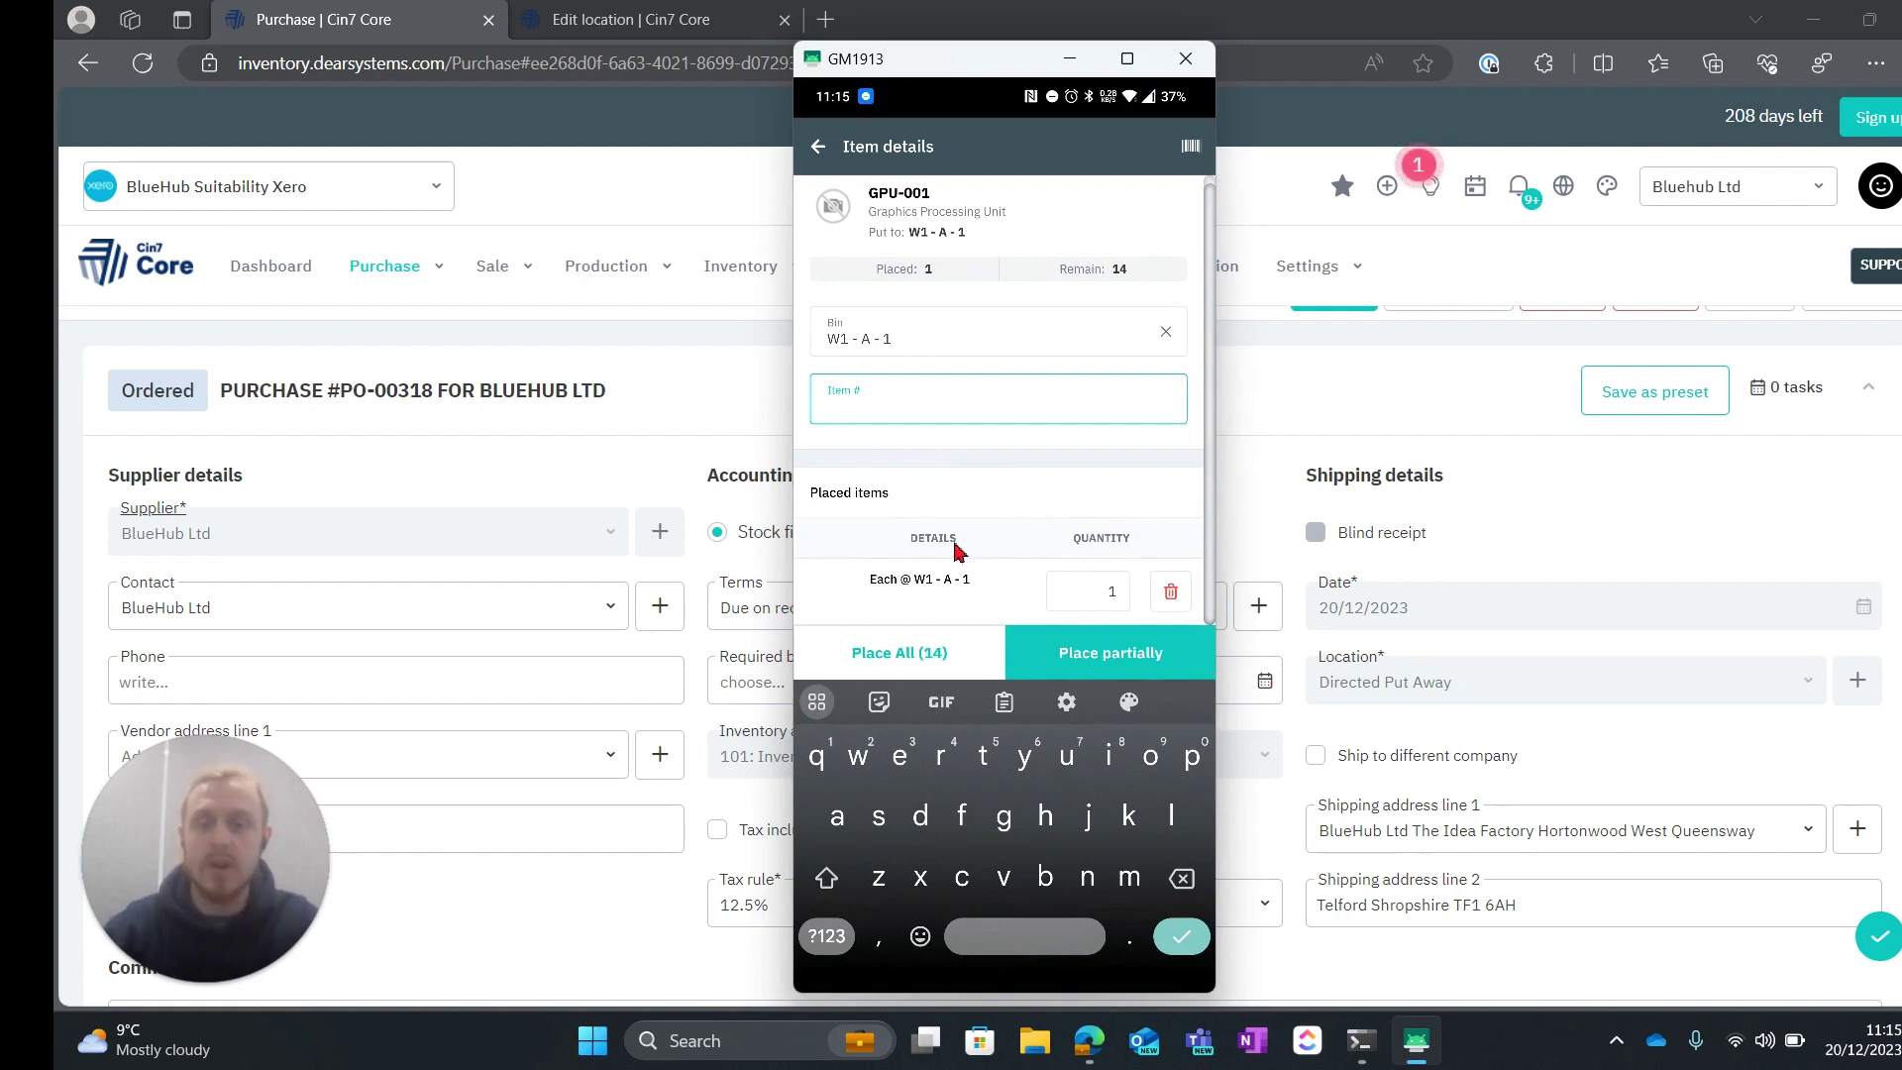
left_click(868, 651)
left_click(1003, 373)
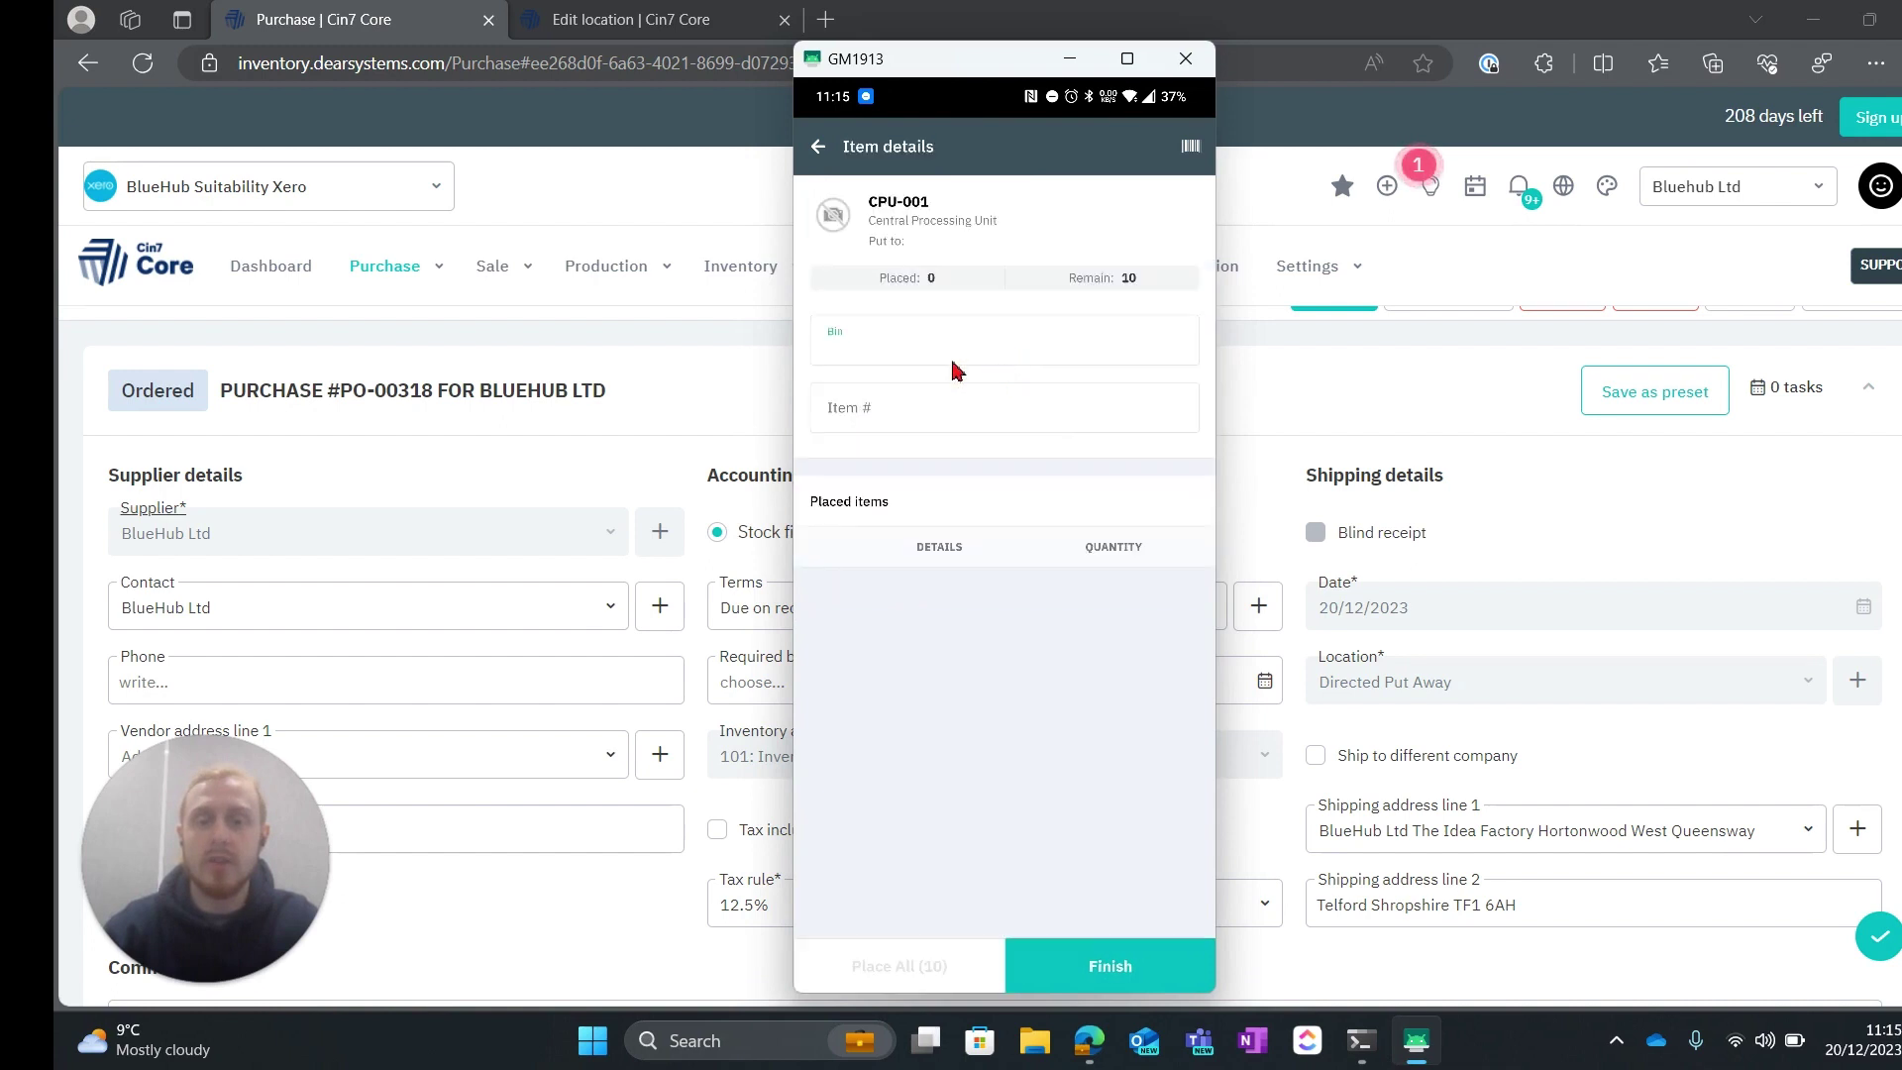
Step: Change the CPU-001 bin to W1 - B - 1 and enter CPU-001 to place one unit
left_click(891, 349)
key("BackSpace")
type("B")
left_click(902, 410)
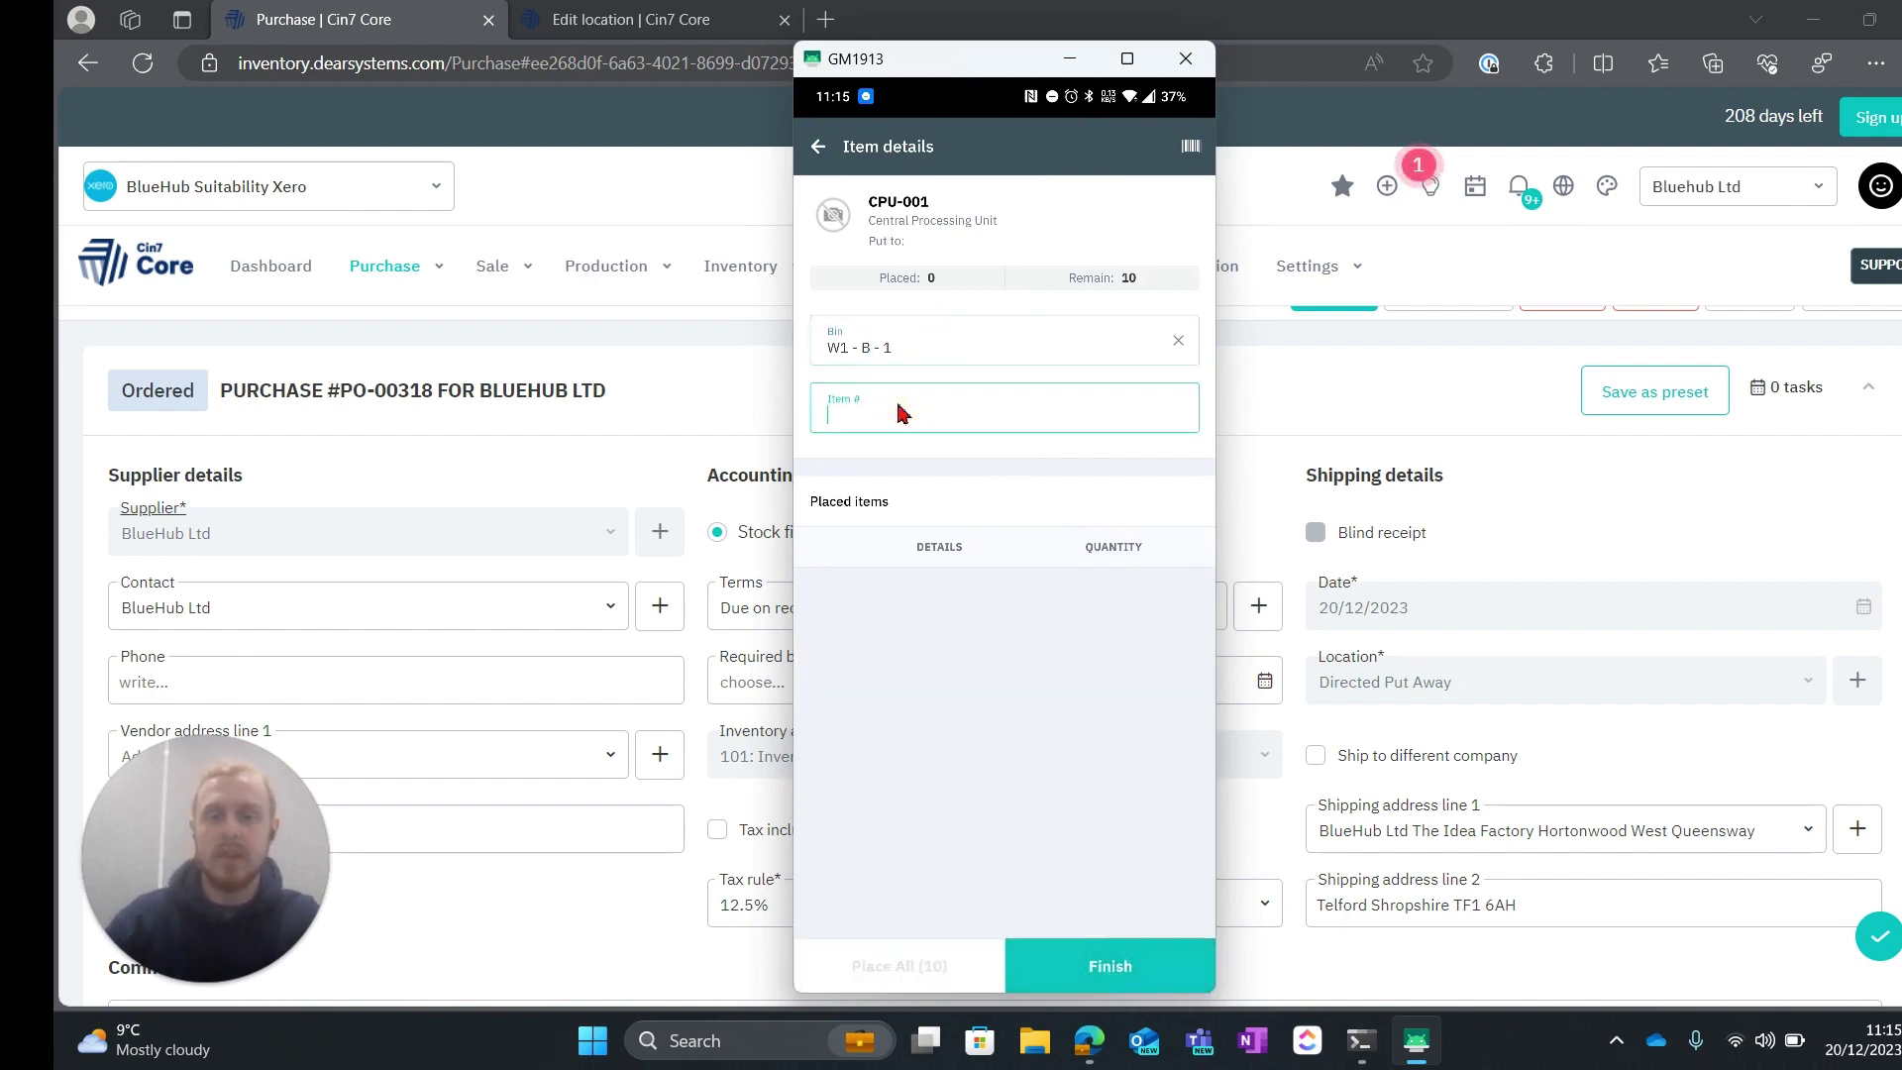
type("CPU")
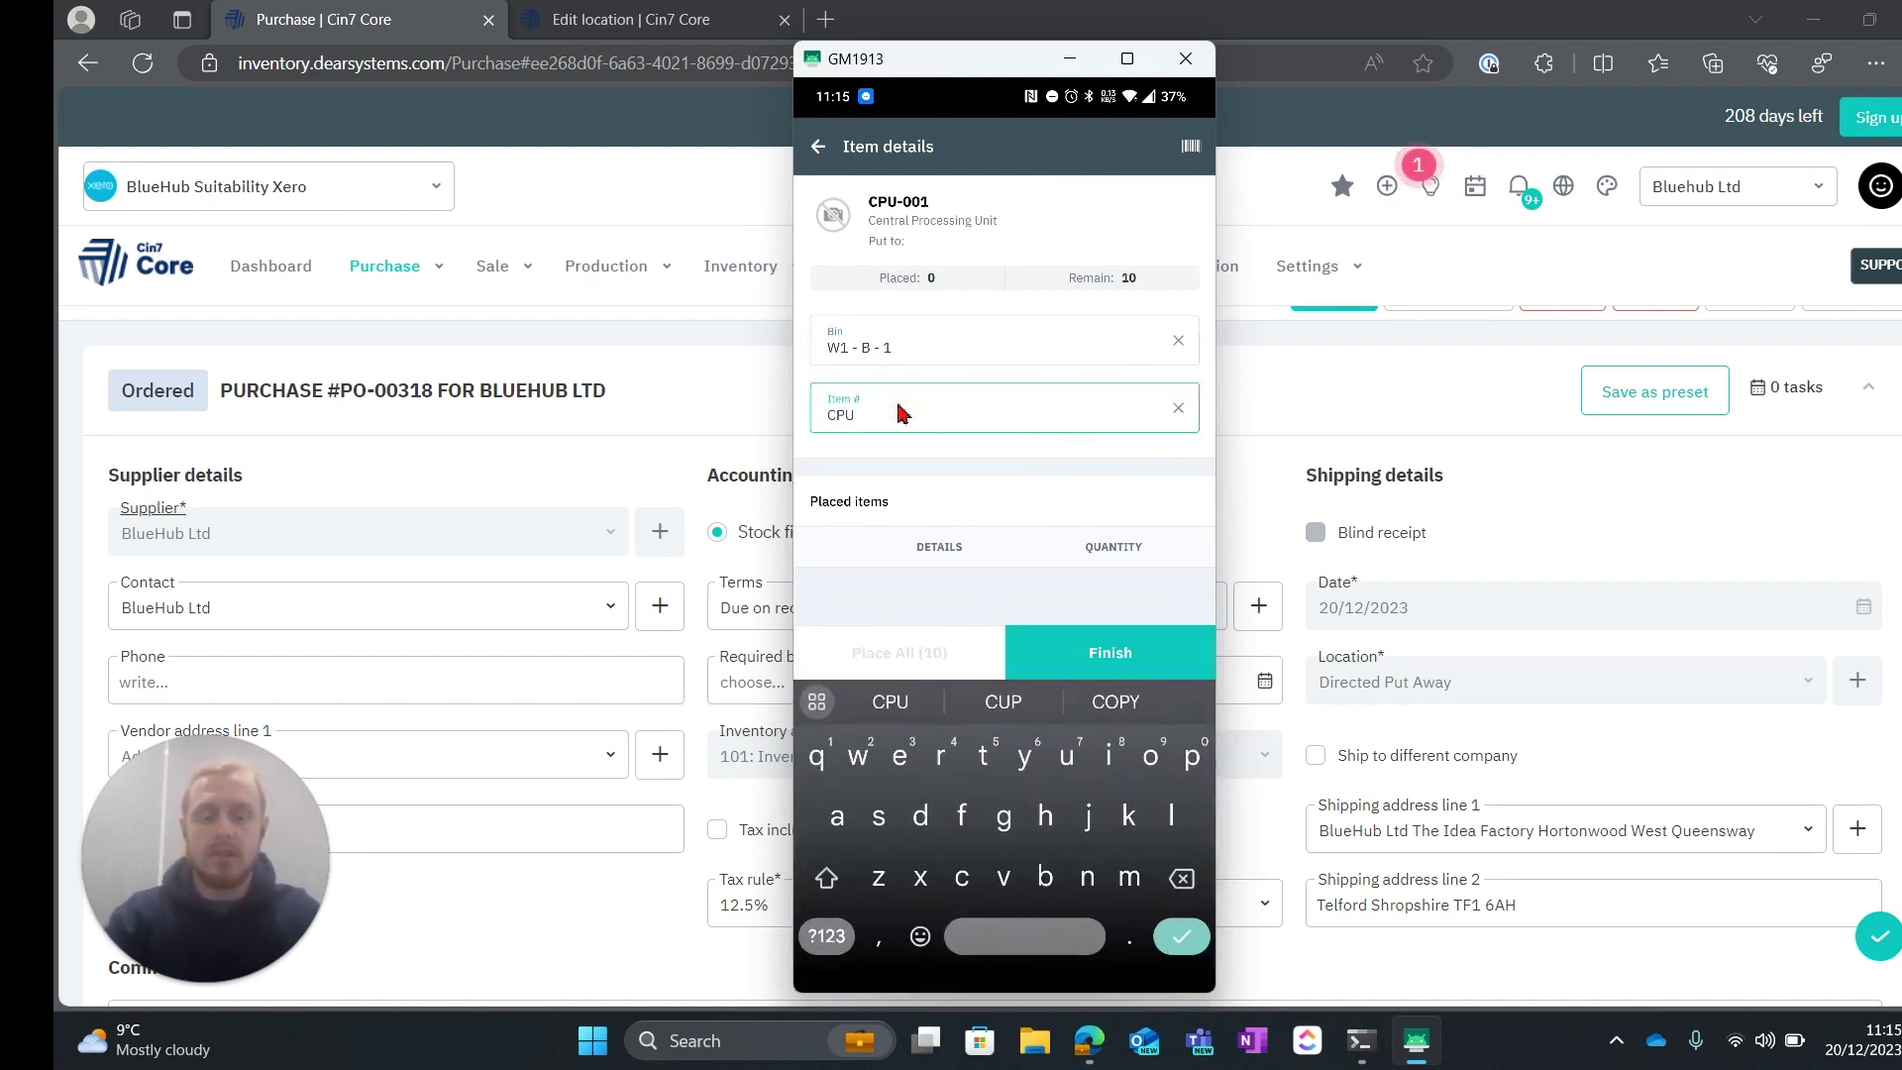
type("-001")
key("Return")
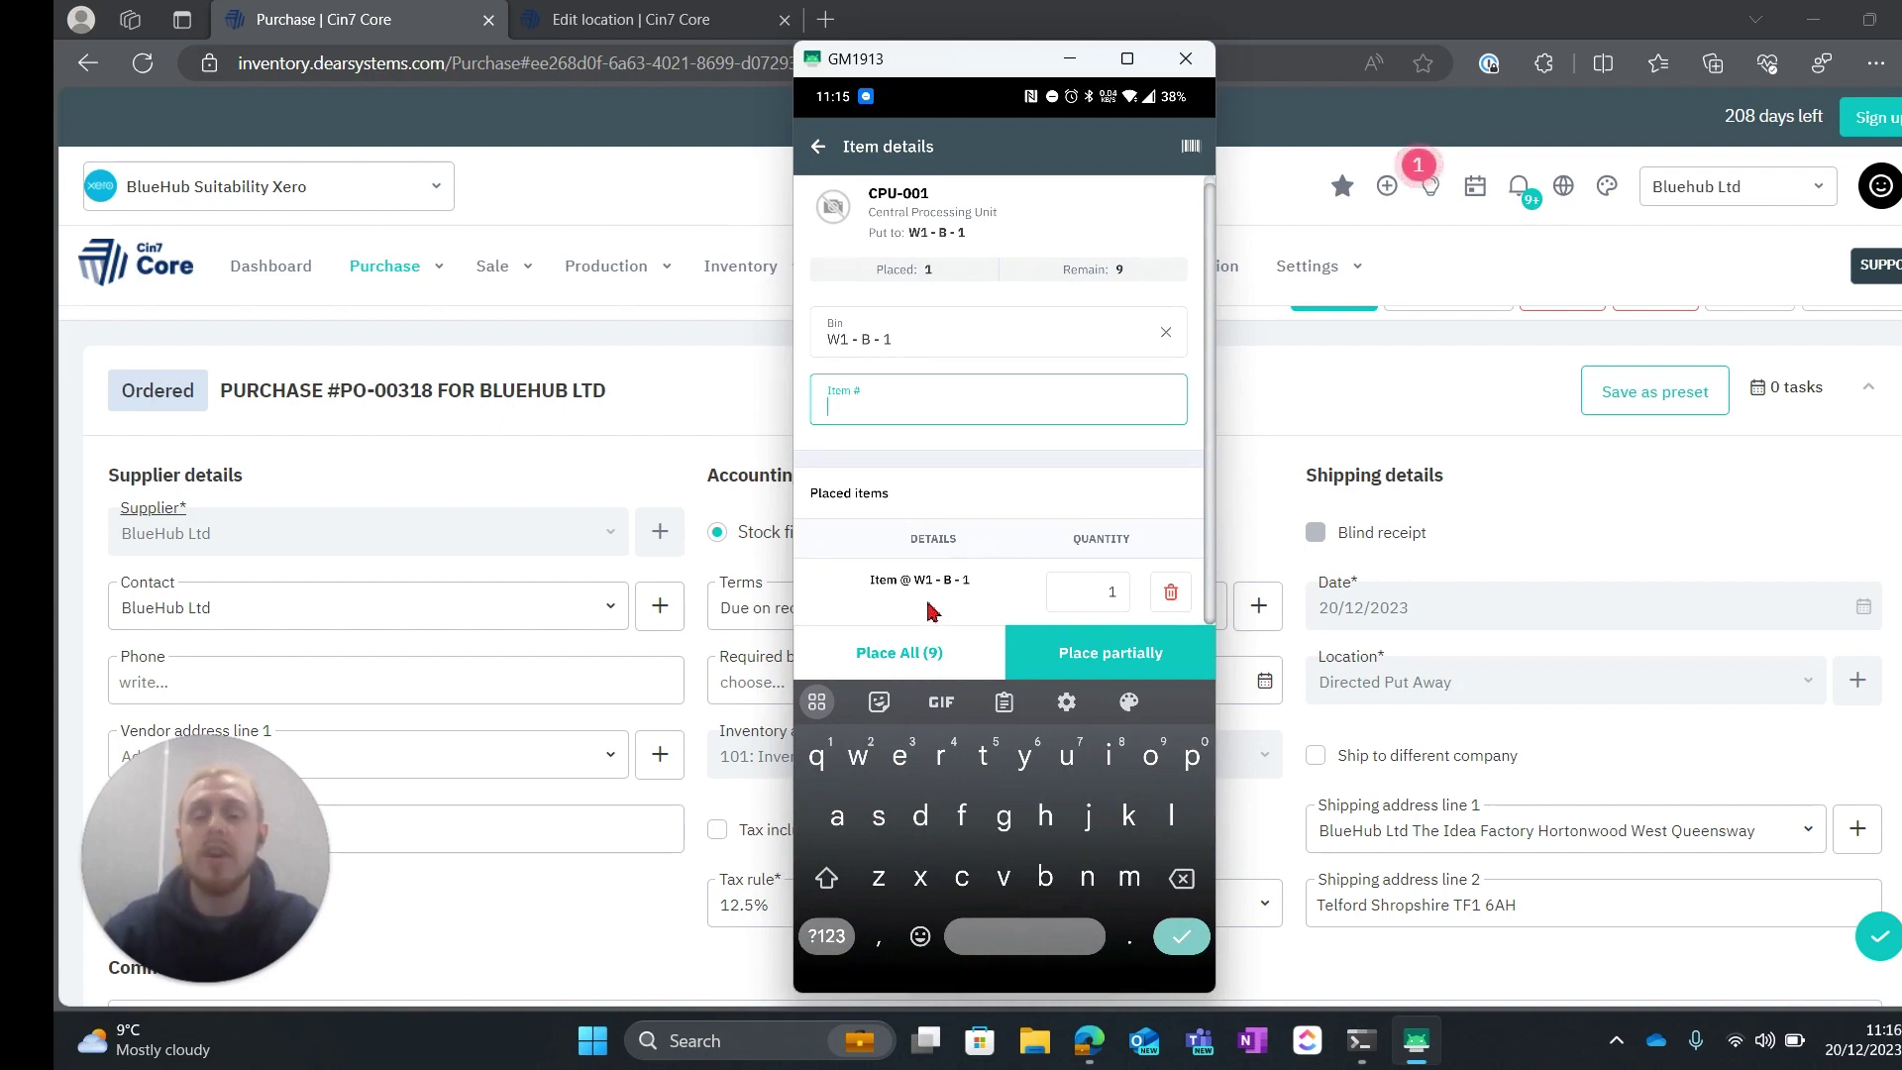
Step: Place the remaining 9 CPU-001 units and finish the put-away, confirming Yes
left_click(916, 645)
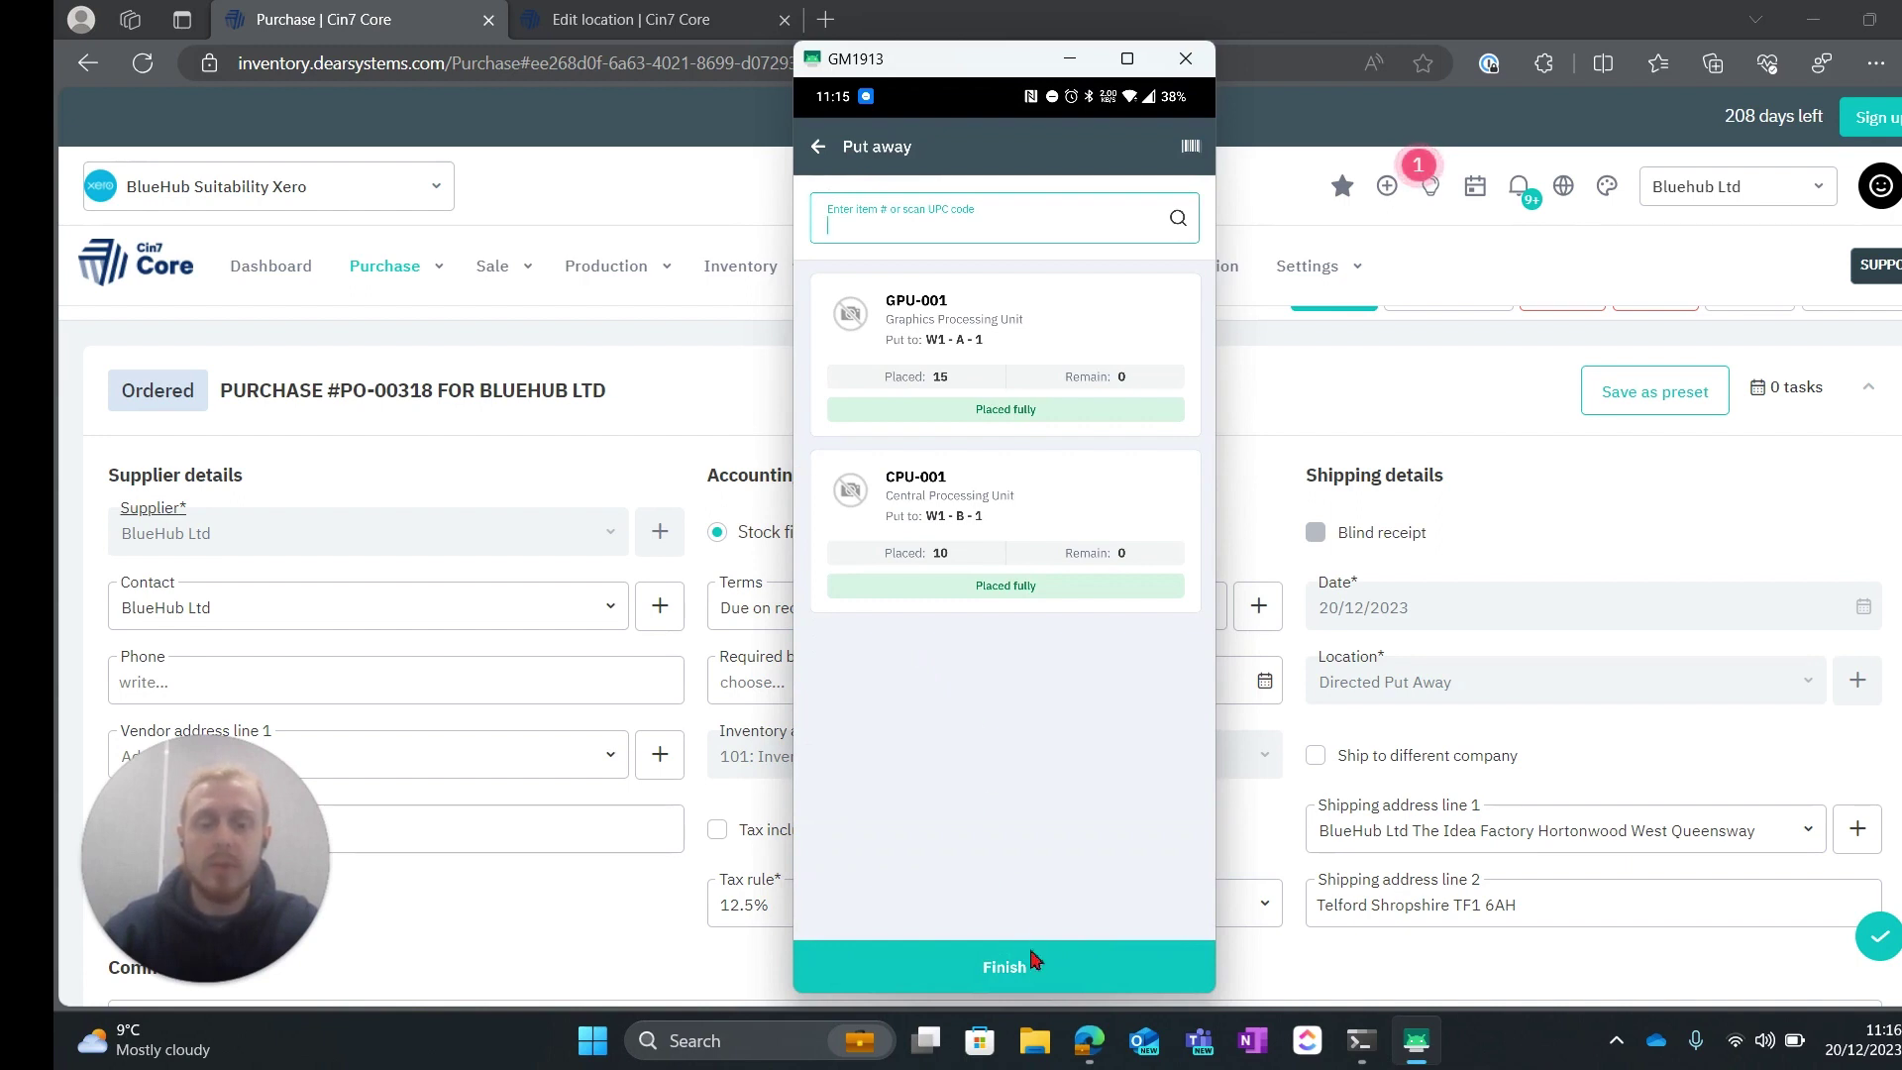
left_click(1031, 961)
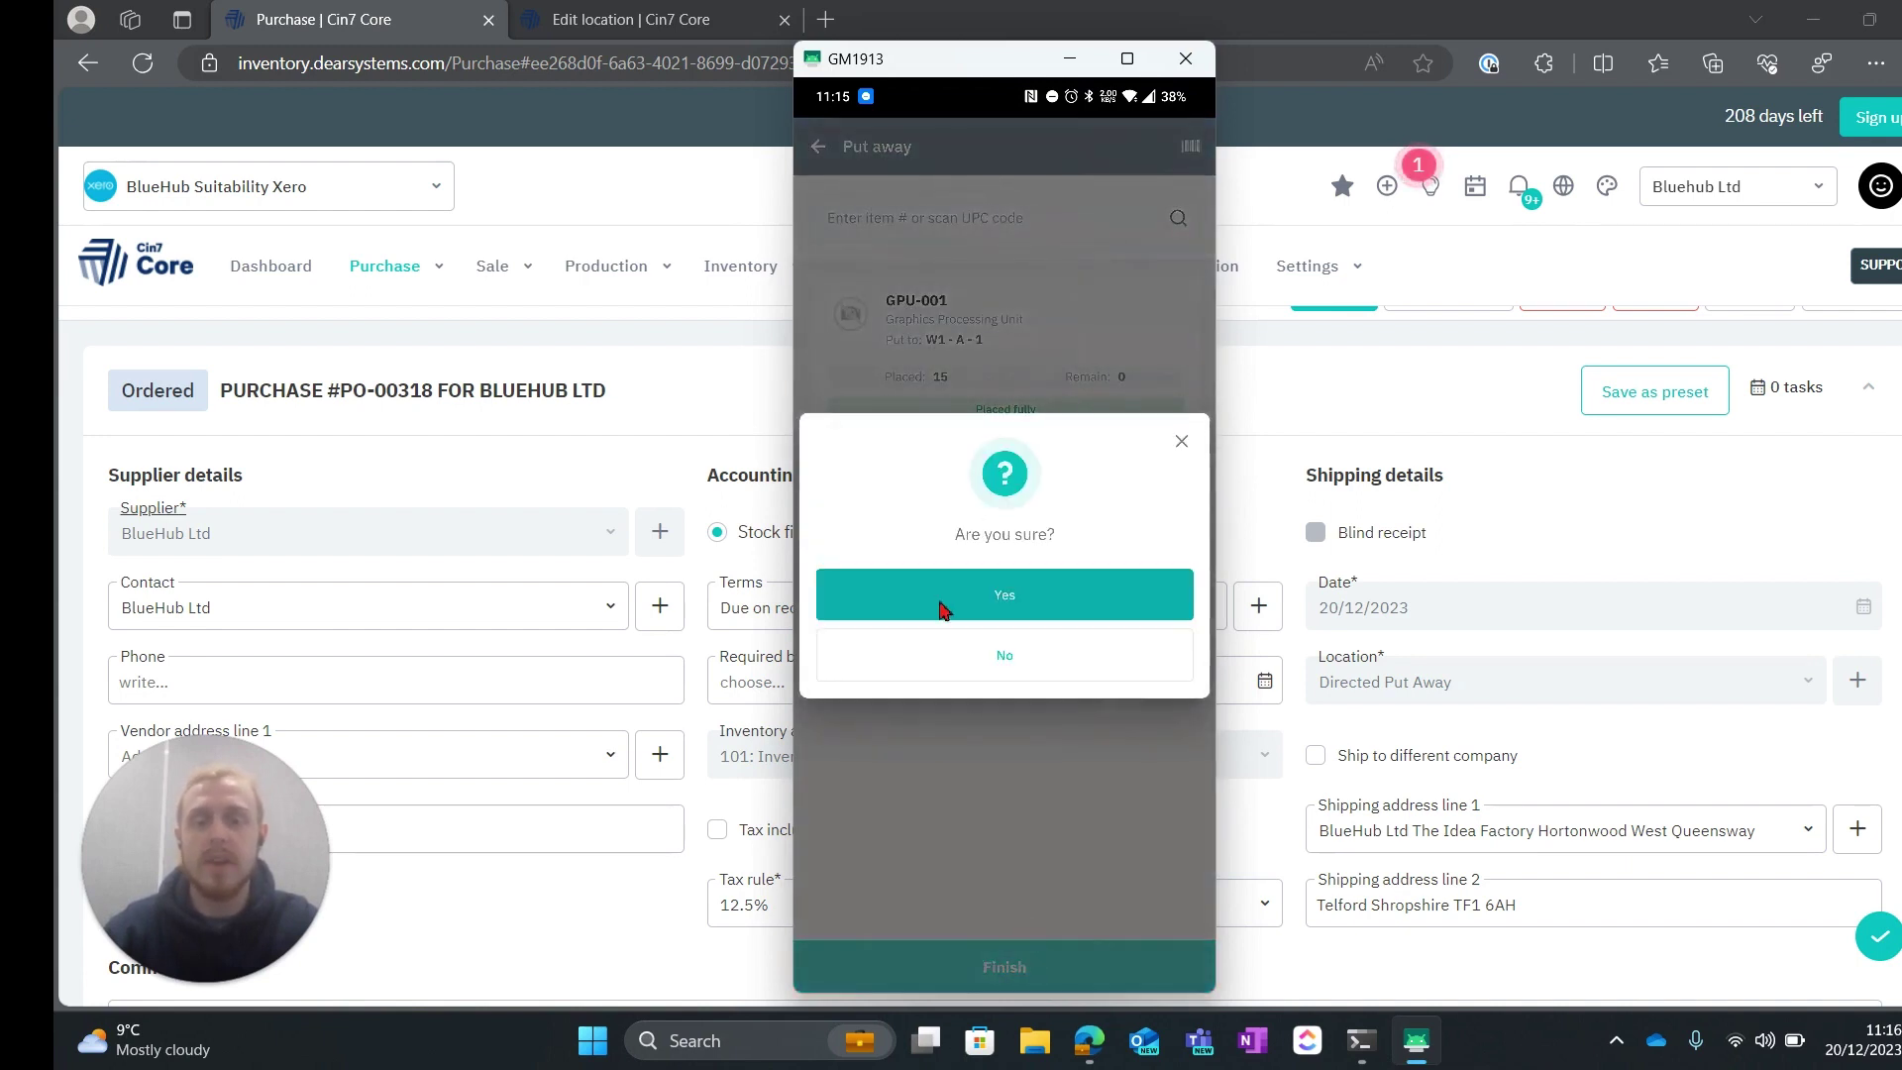
left_click(940, 602)
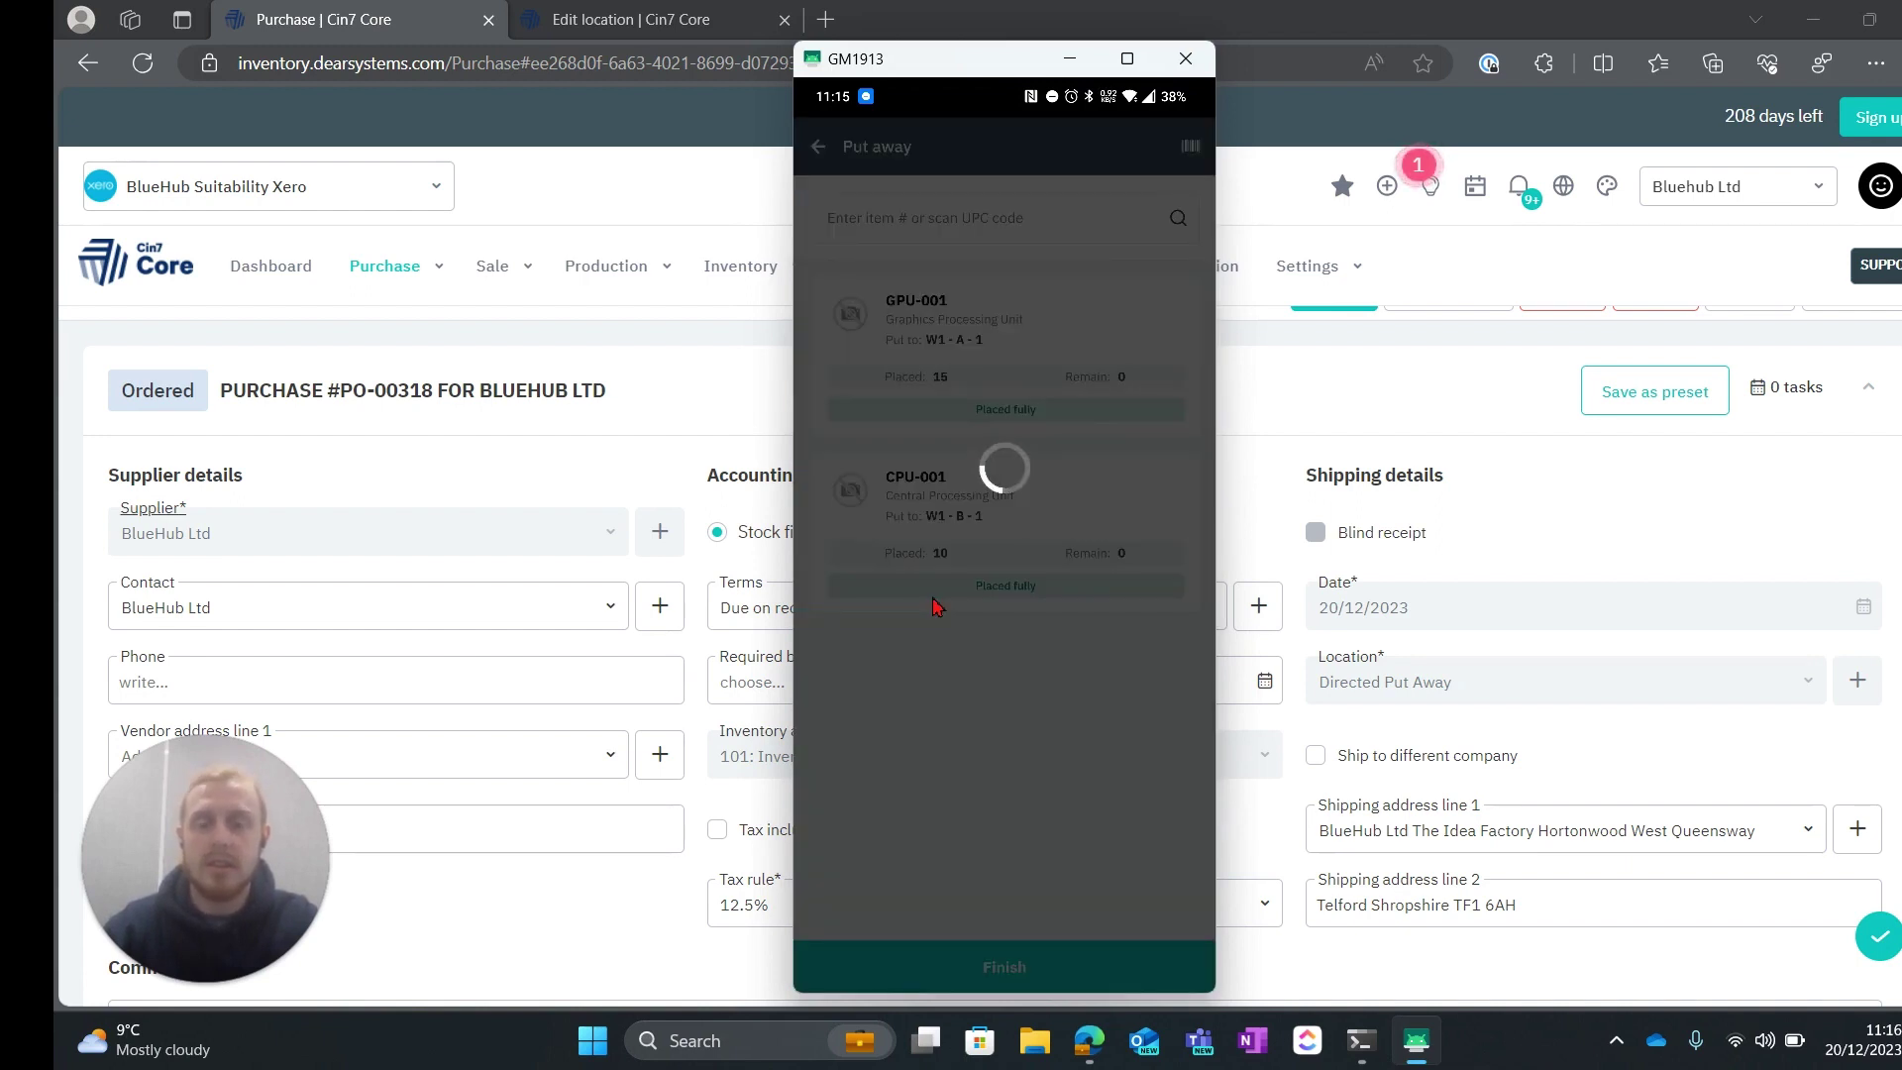
Step: Reload PO-00318 in the browser and open its Stock receiving record
left_click(649, 391)
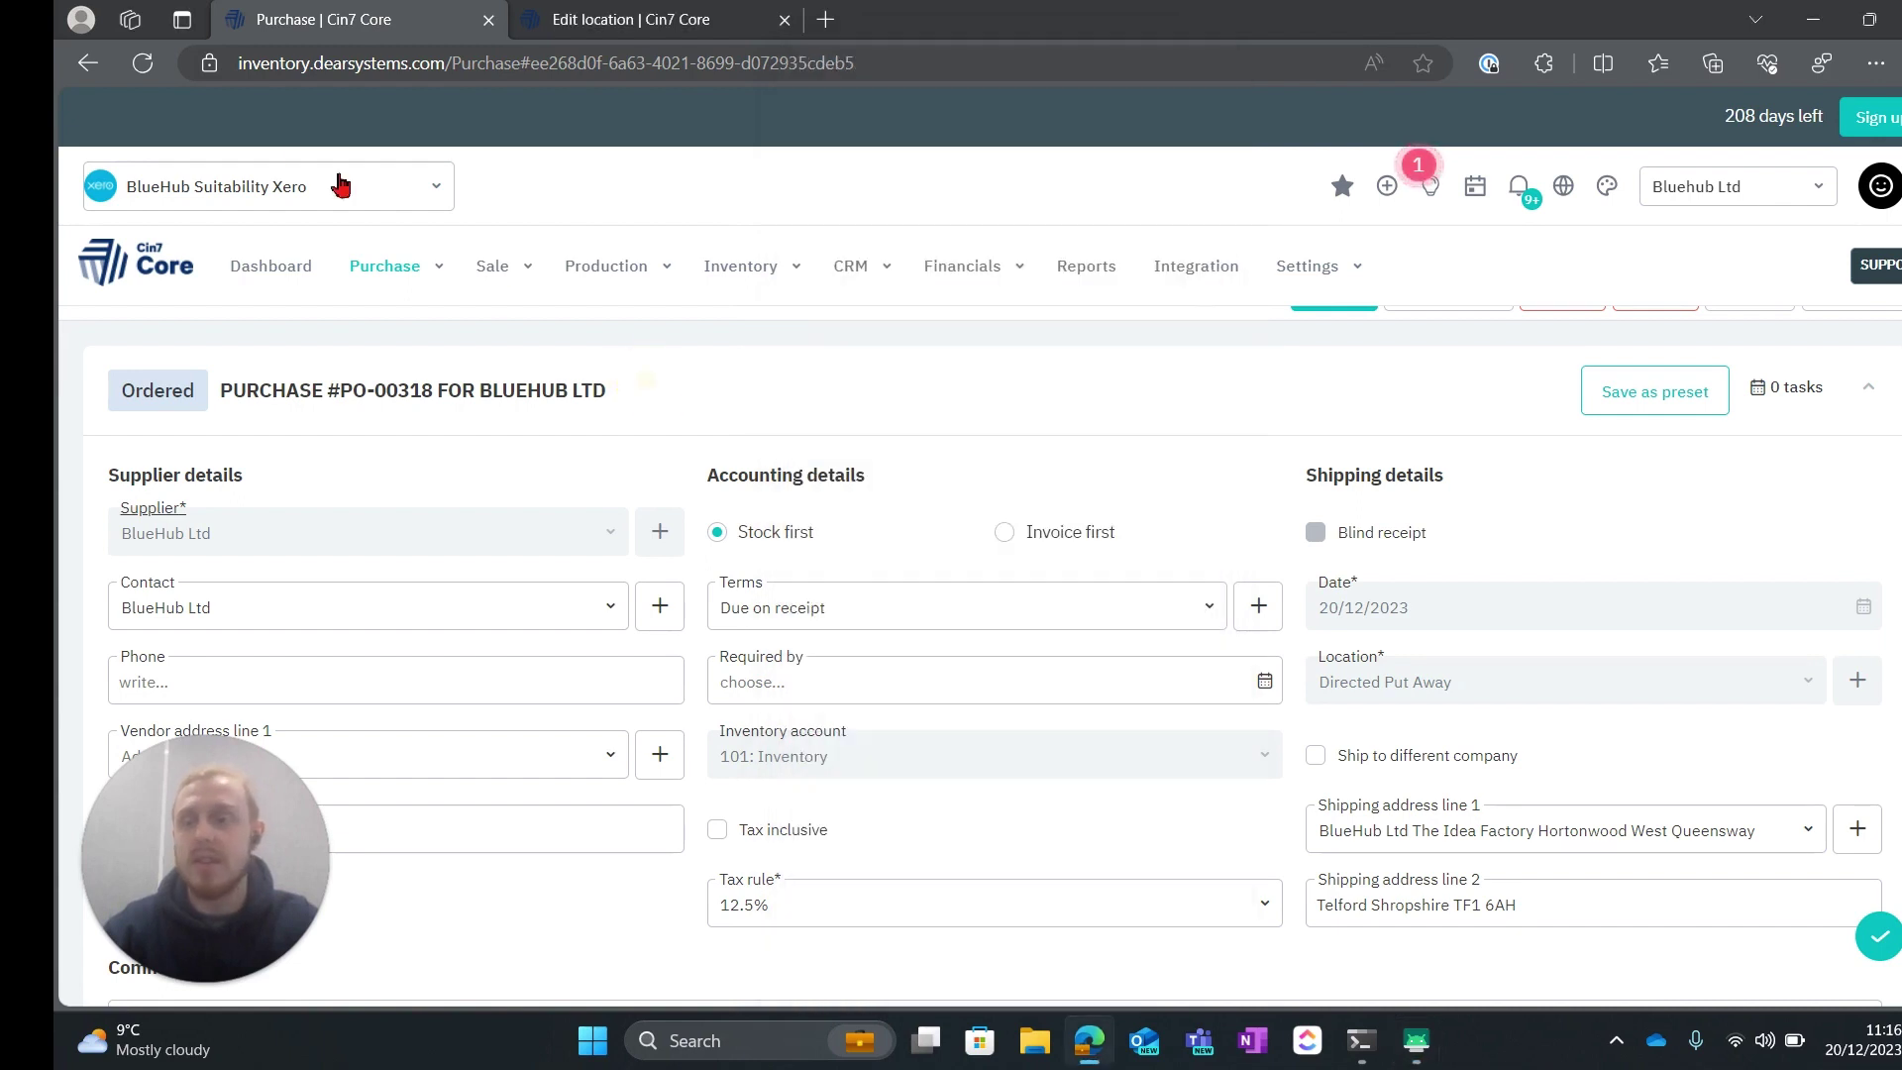
left_click(141, 64)
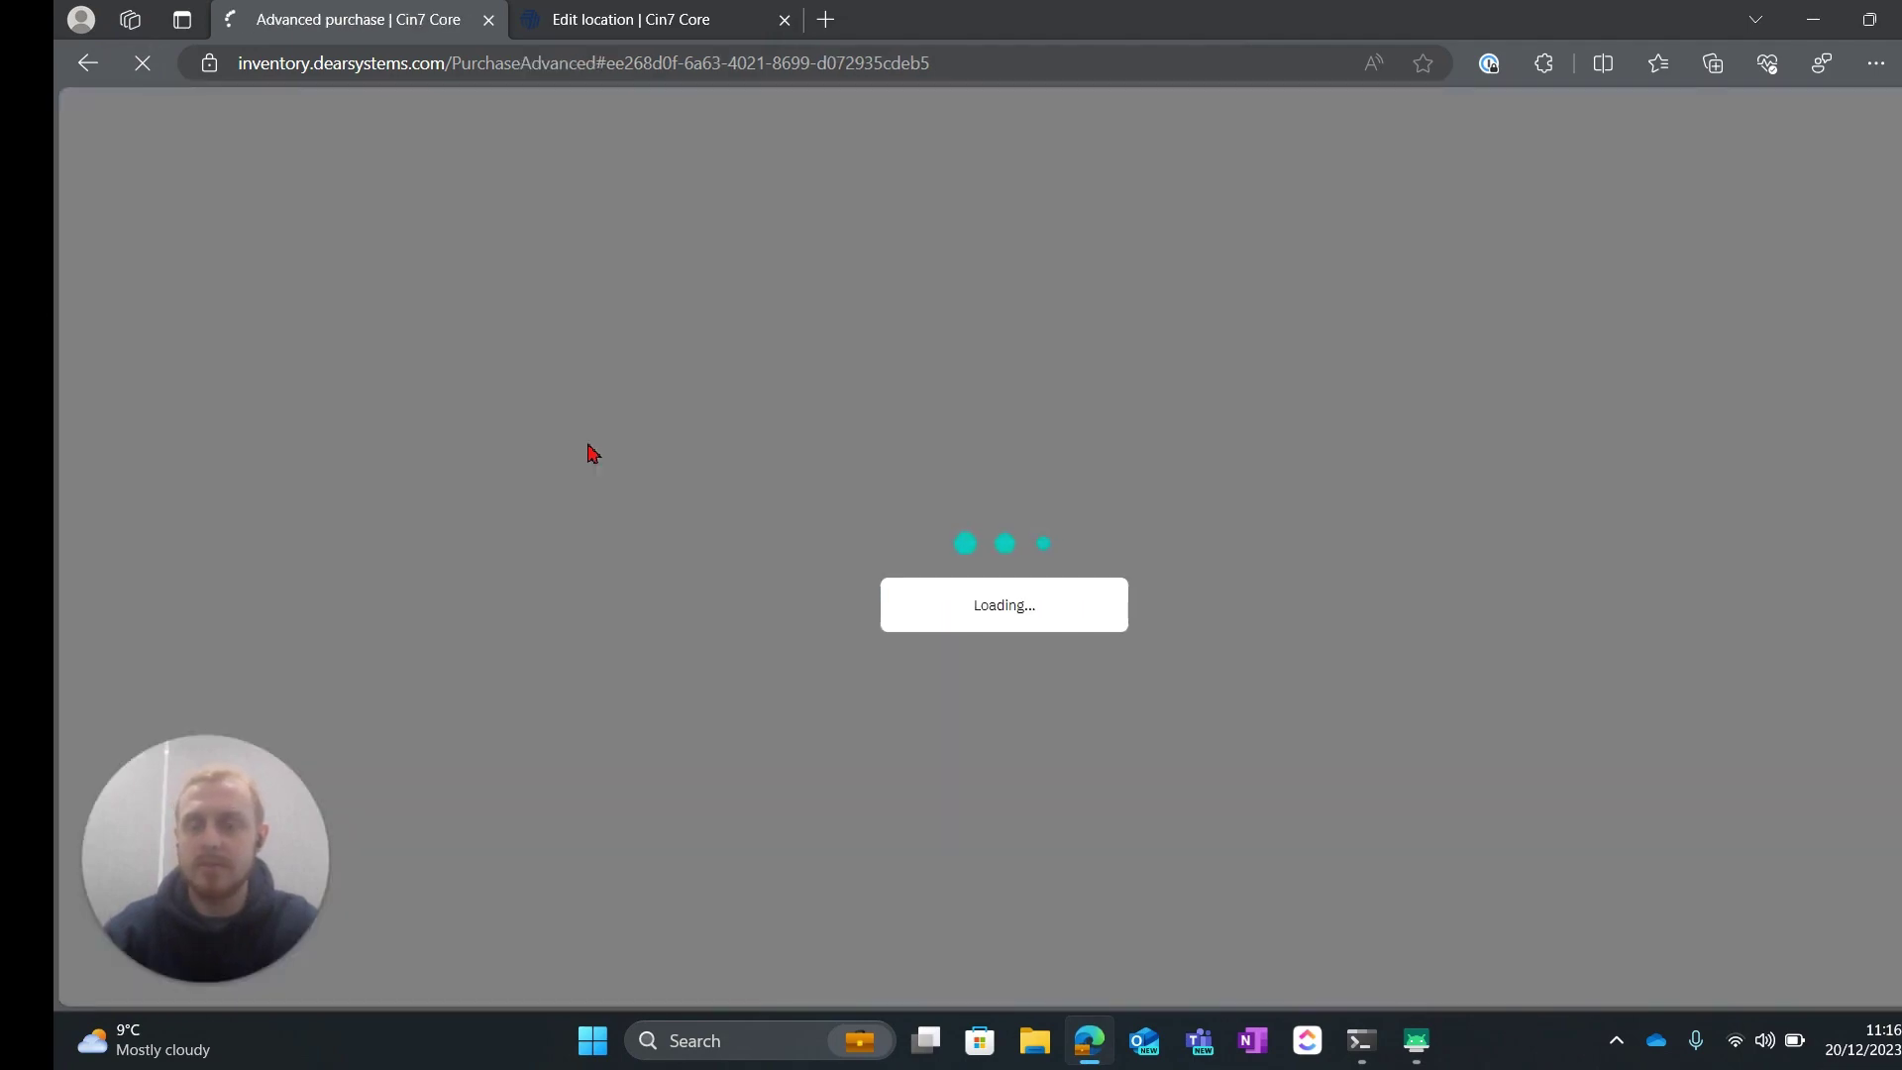
scroll(585, 451, "down", 2)
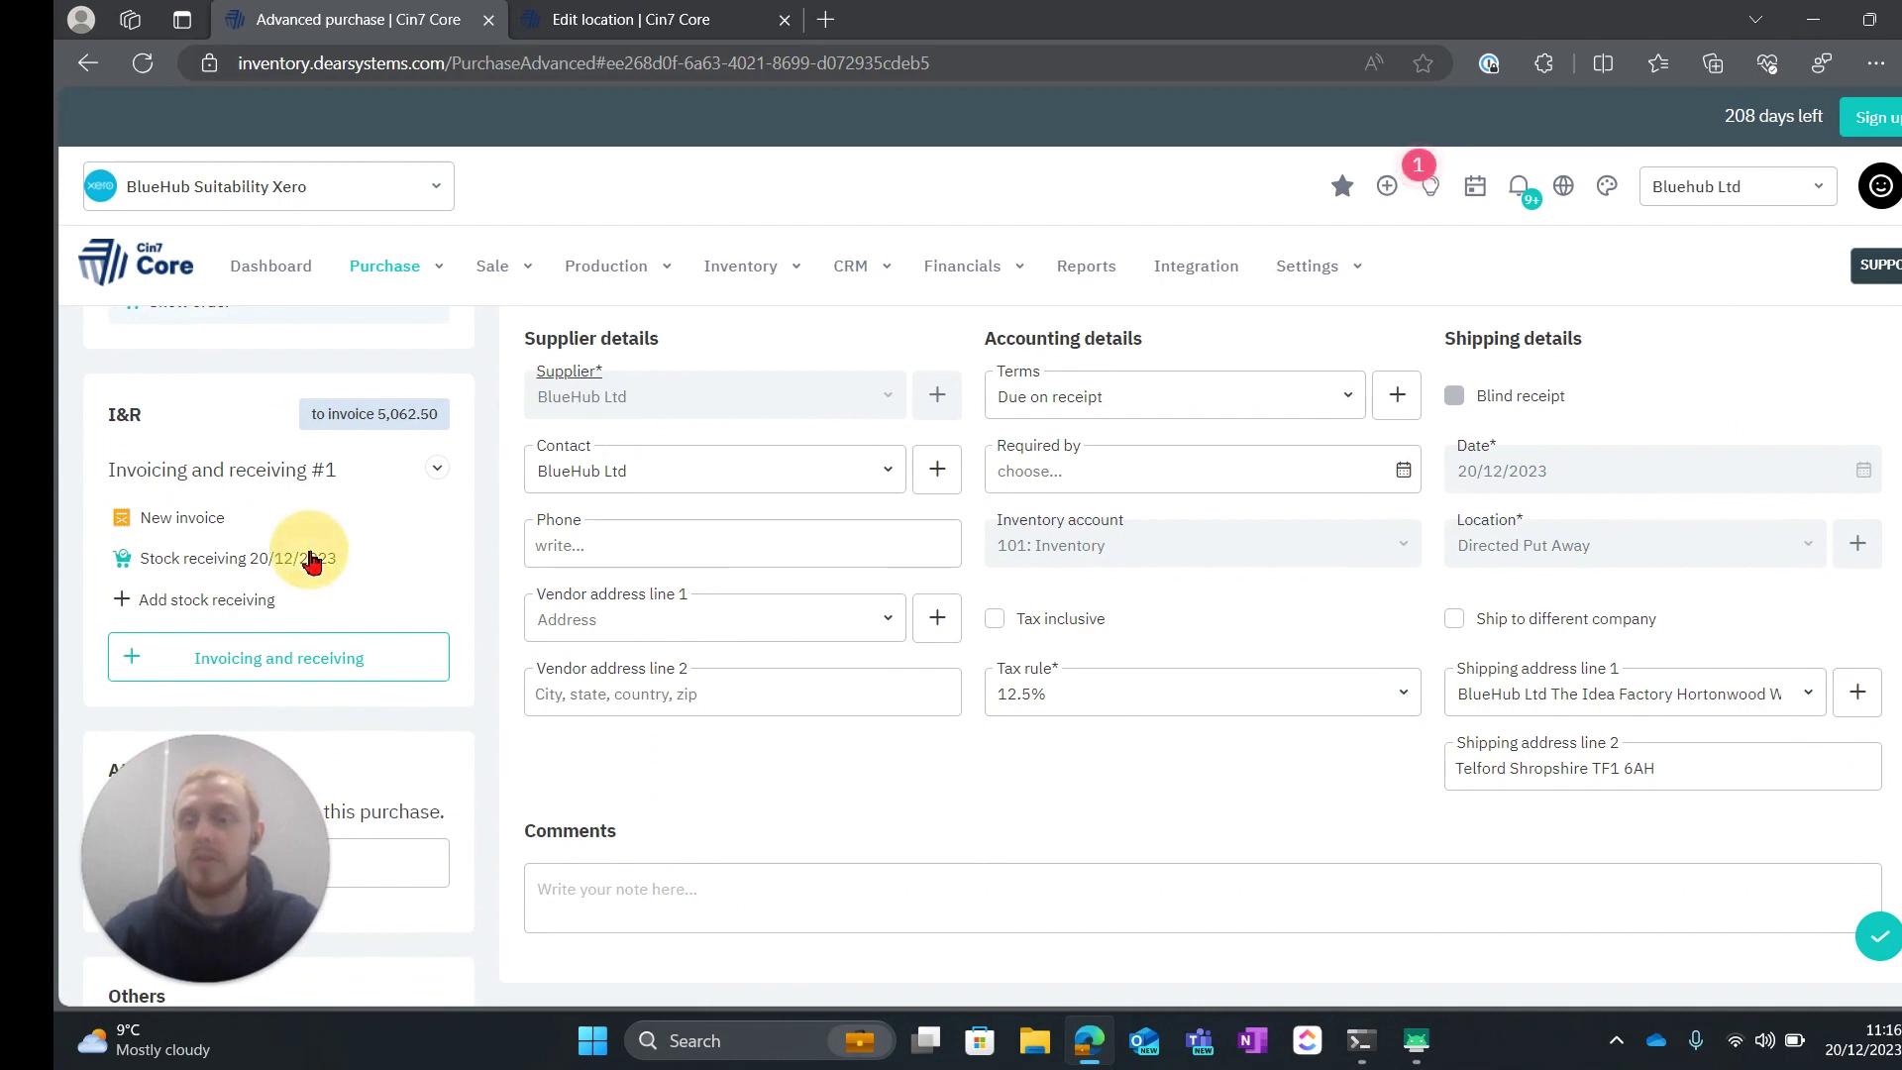
left_click(312, 560)
Step: Review the Stock received quantities and Put away locations for CPU-001 and GPU-001
scroll(513, 626, "down", 4)
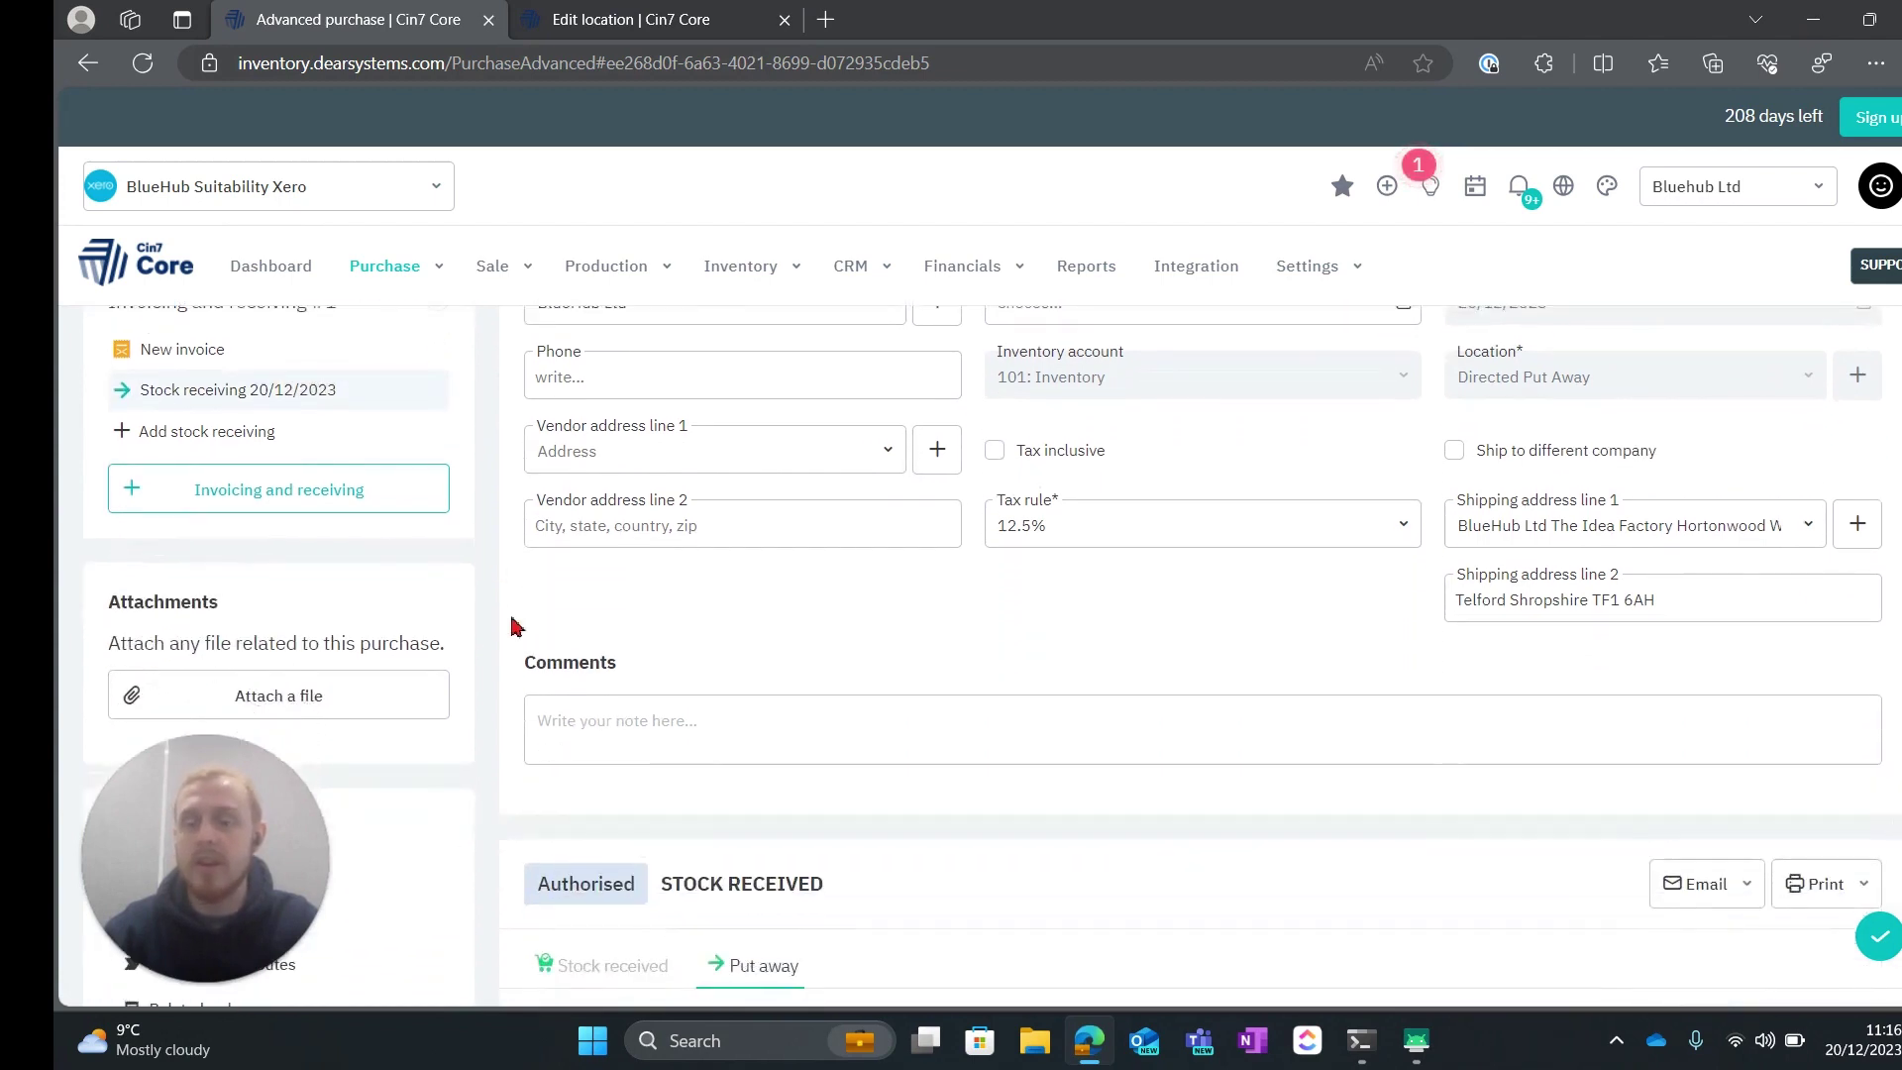
scroll(514, 627, "down", 4)
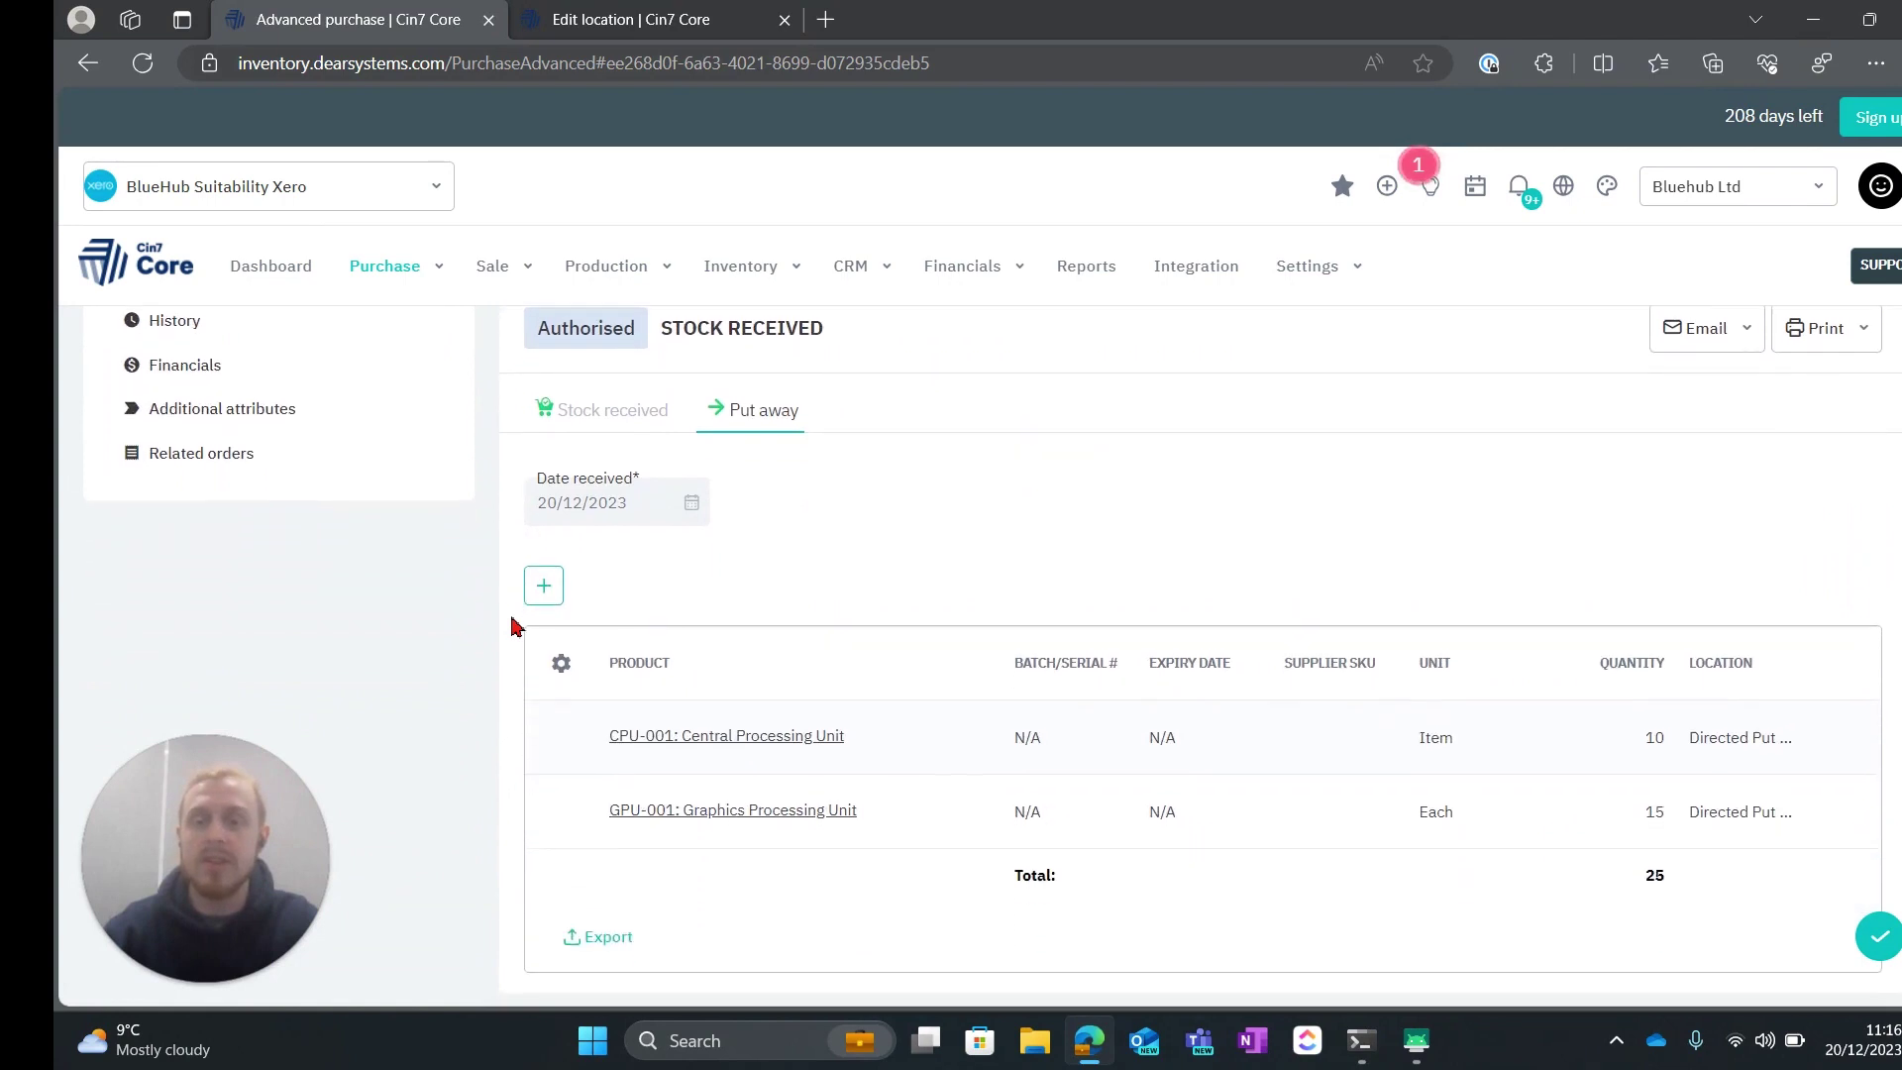
left_click(595, 410)
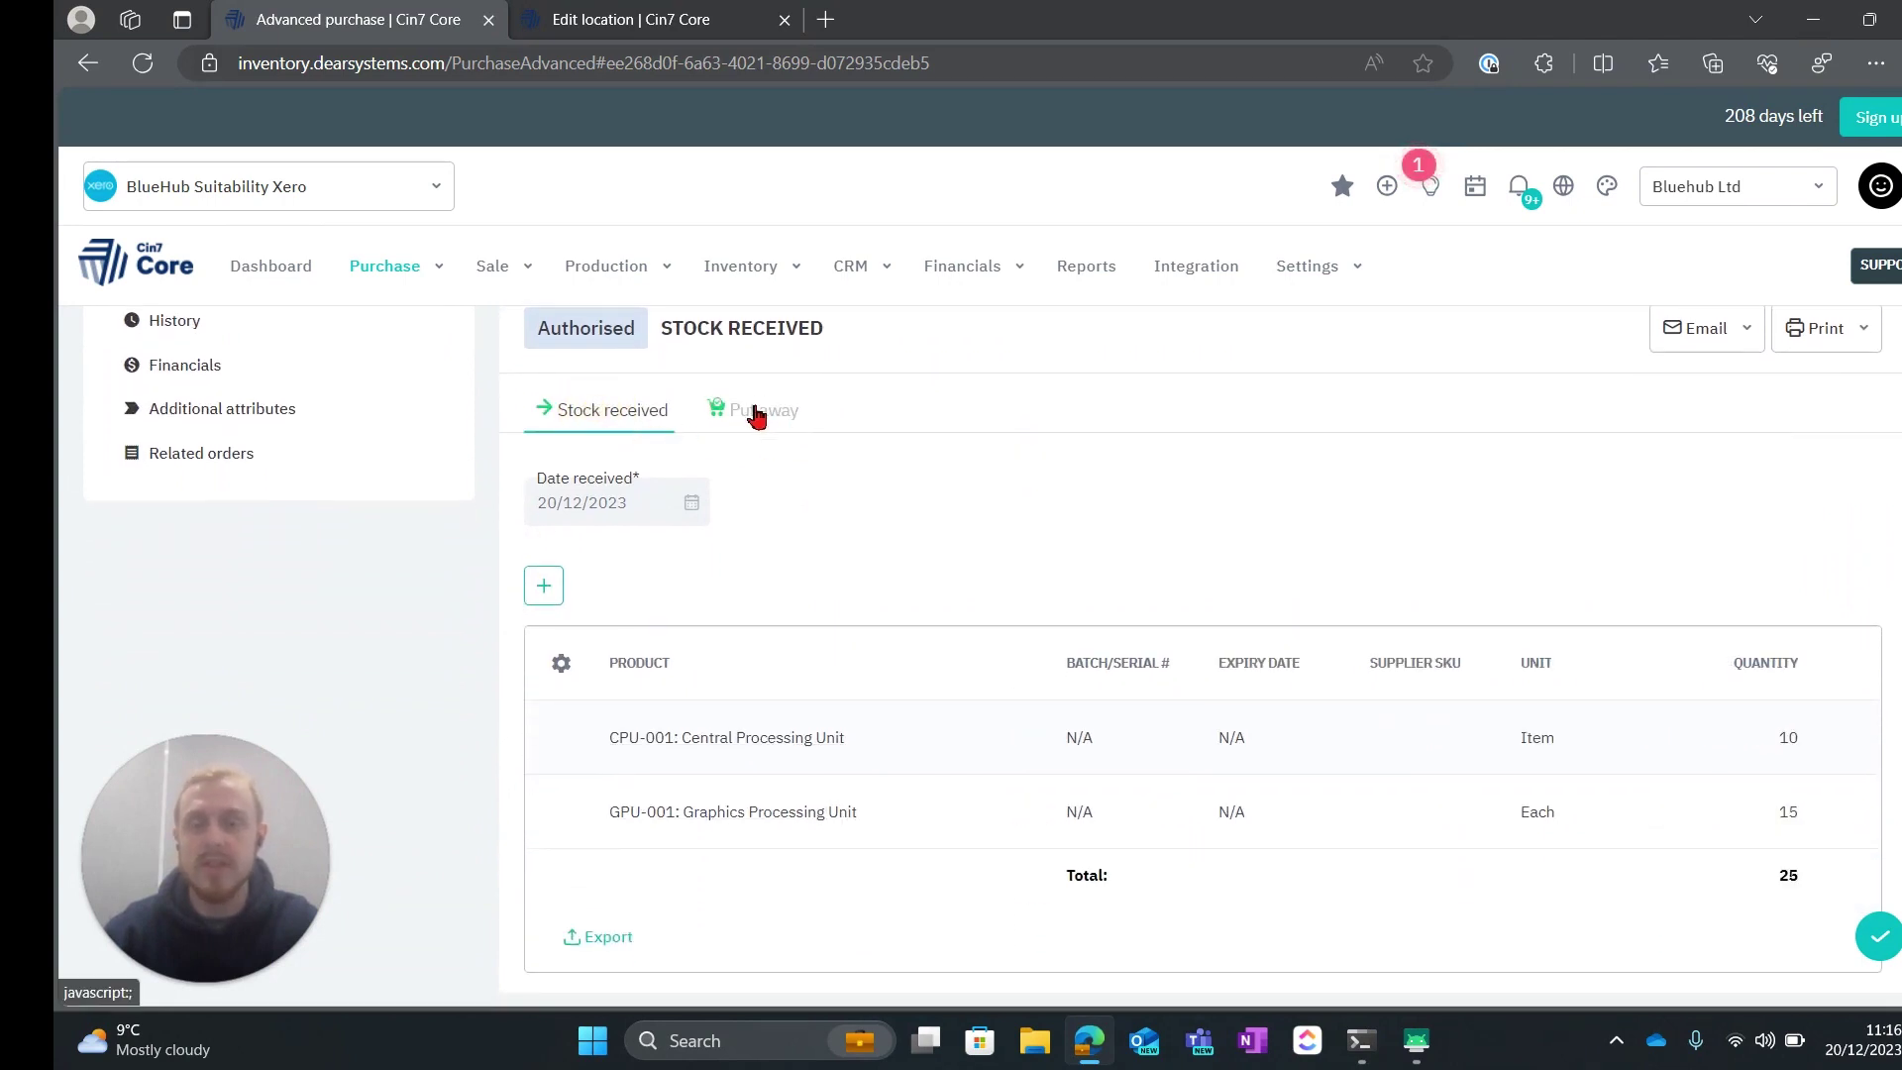
left_click(756, 419)
scroll(756, 463, "up", 5)
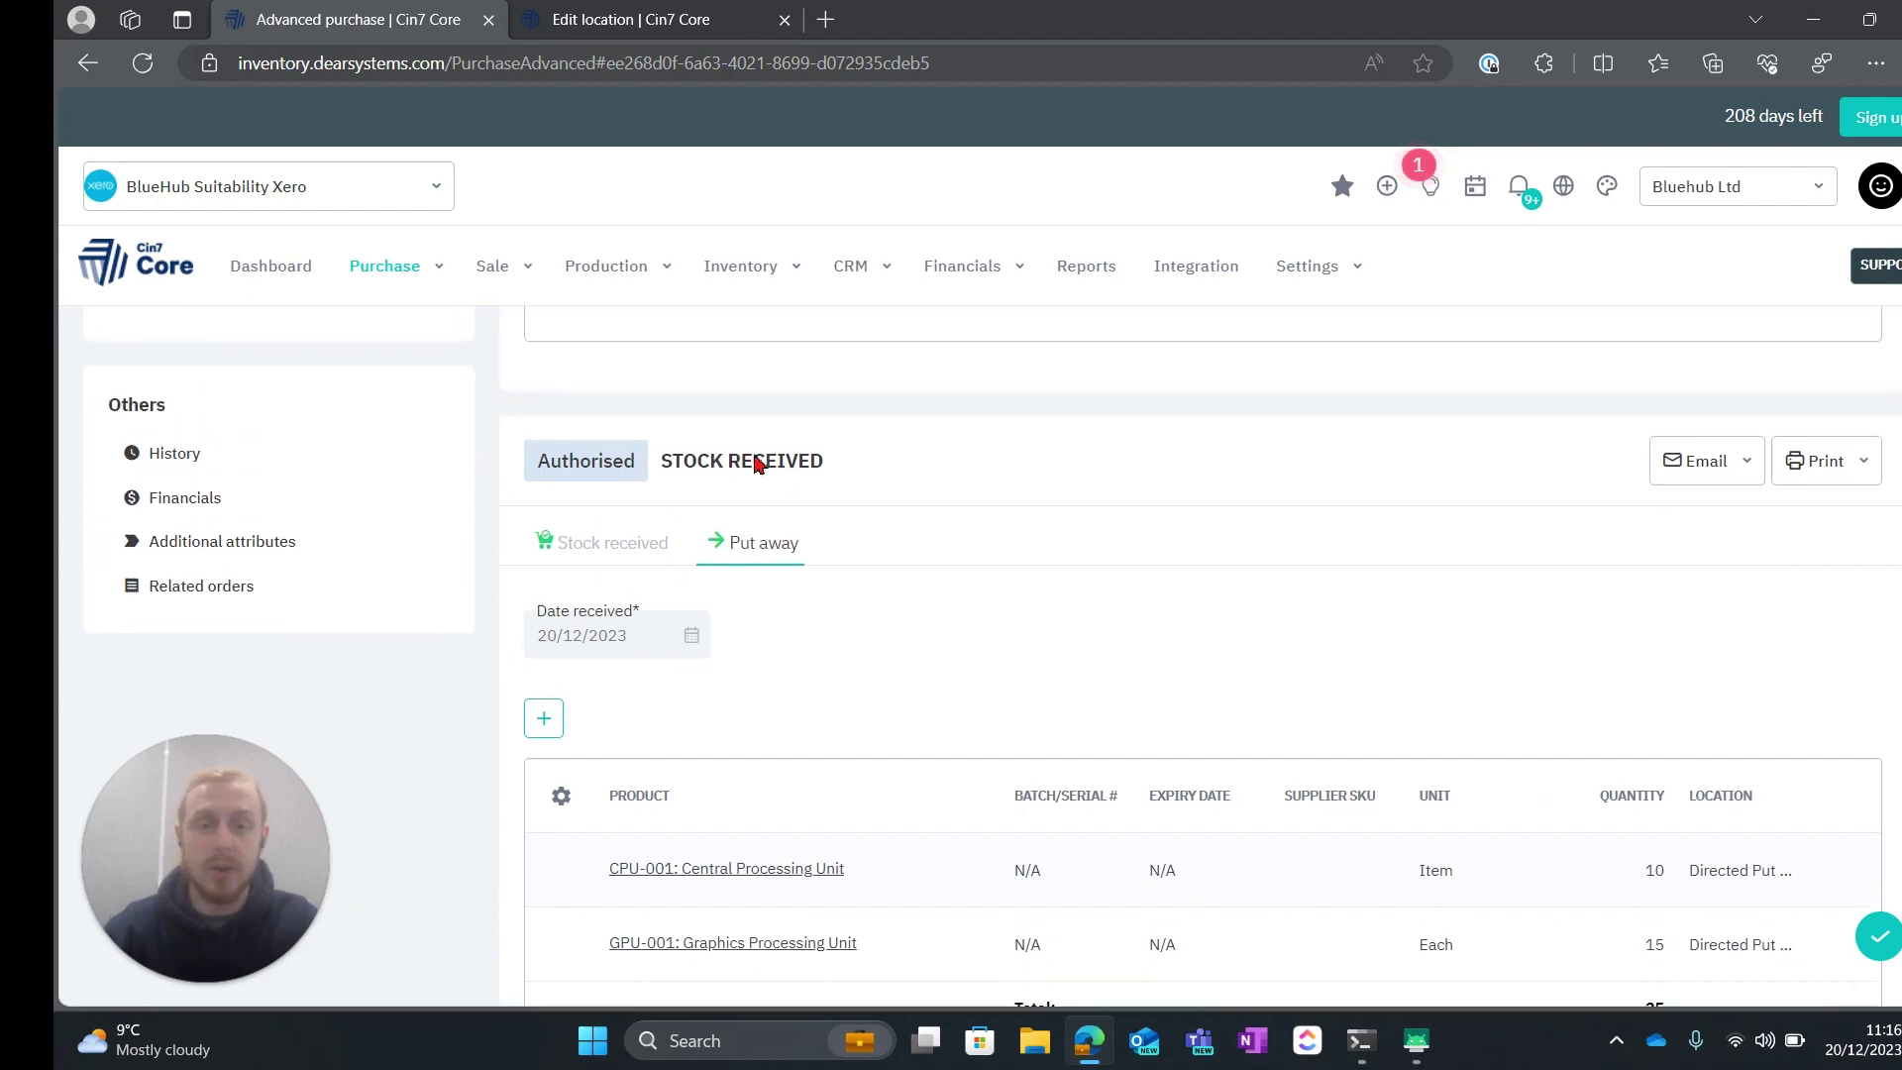
scroll(756, 462, "up", 3)
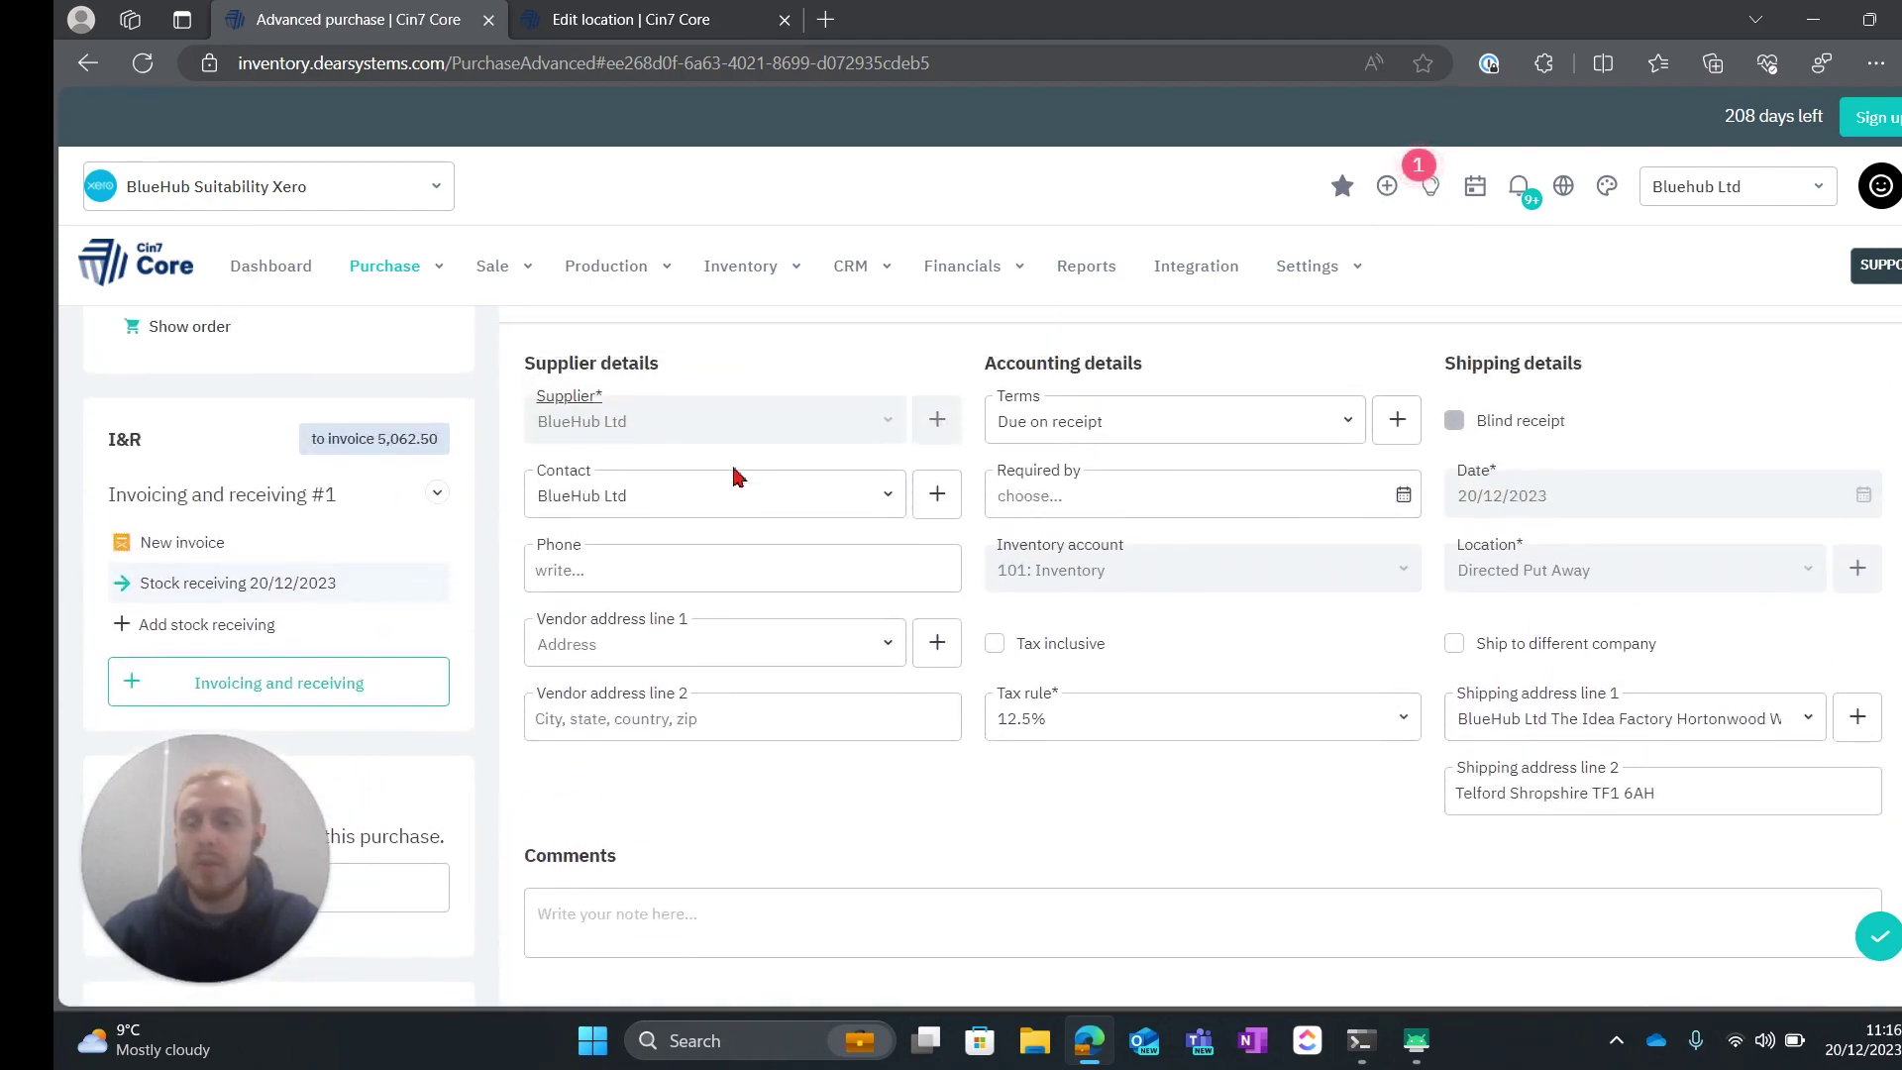
Step: Start a new invoice numbered INV-4554, dated today (20/12/2023)
left_click(336, 540)
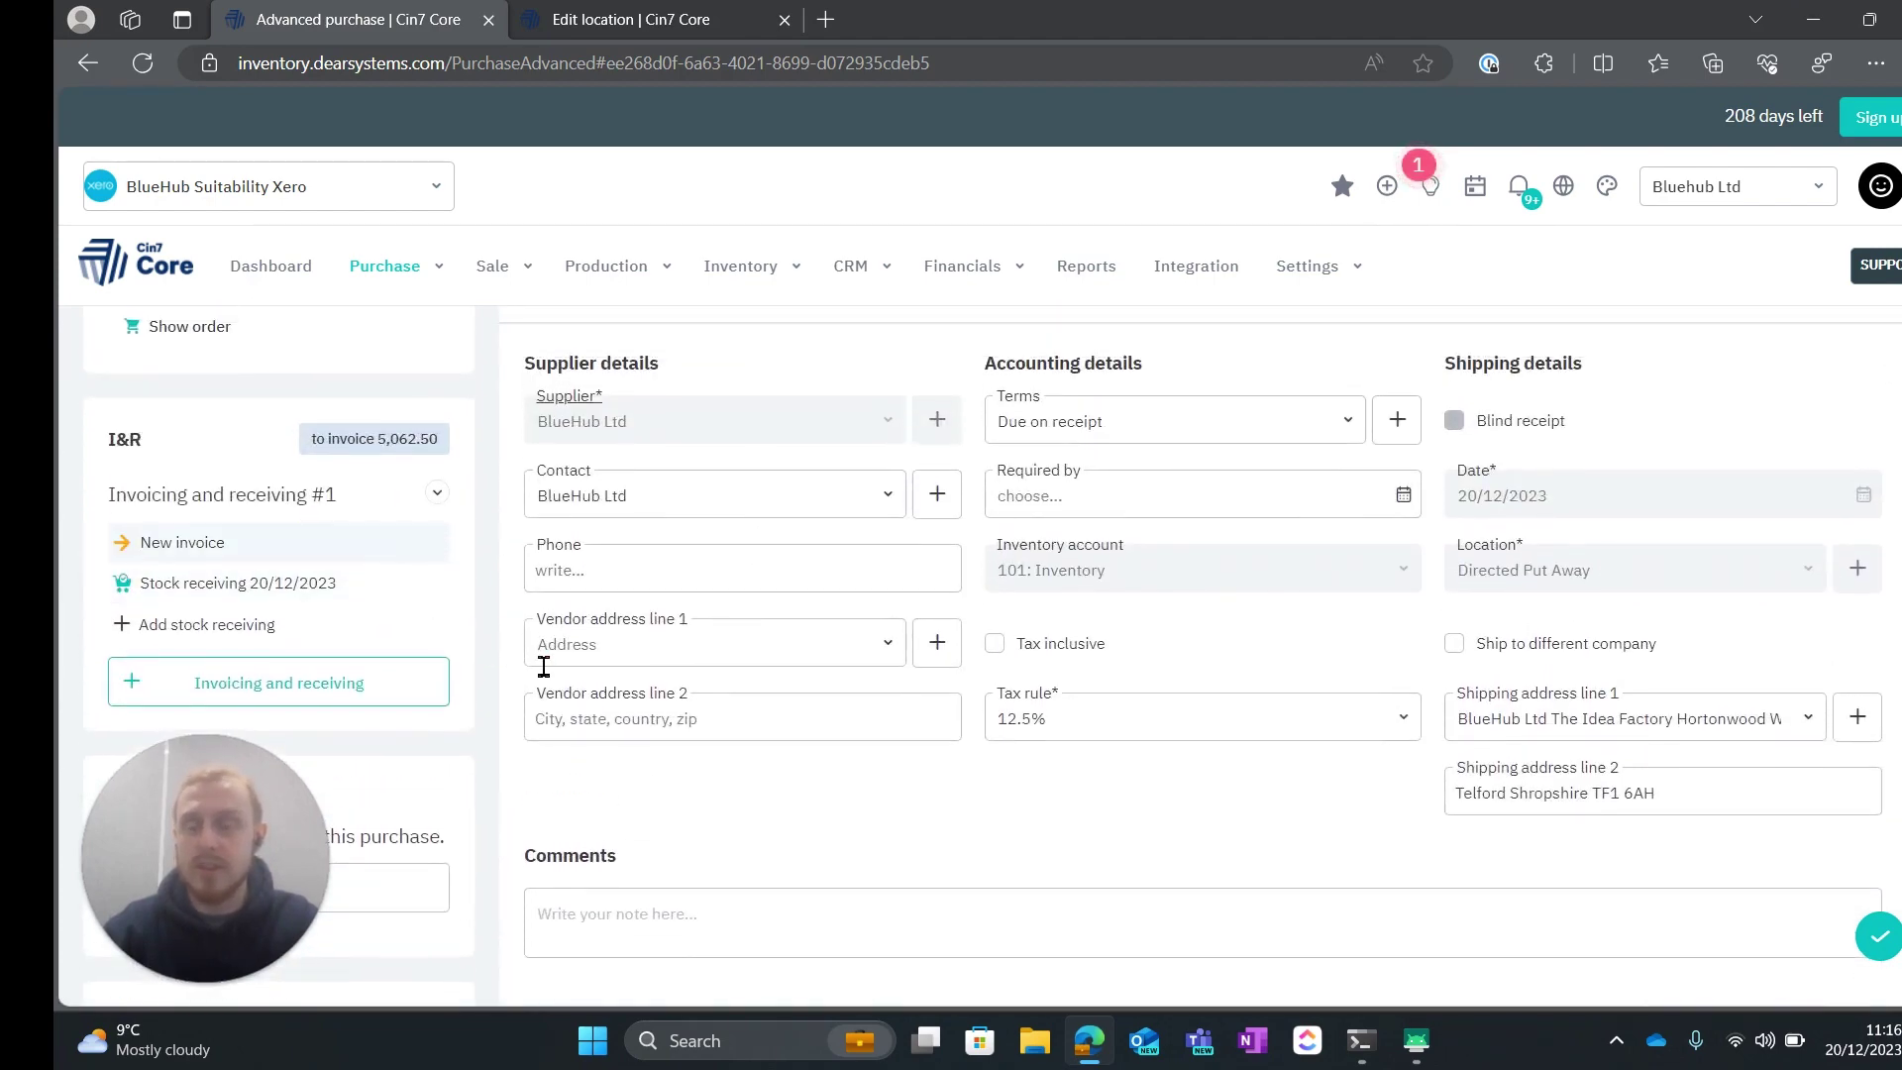
left_click(601, 599)
type("INV-4554")
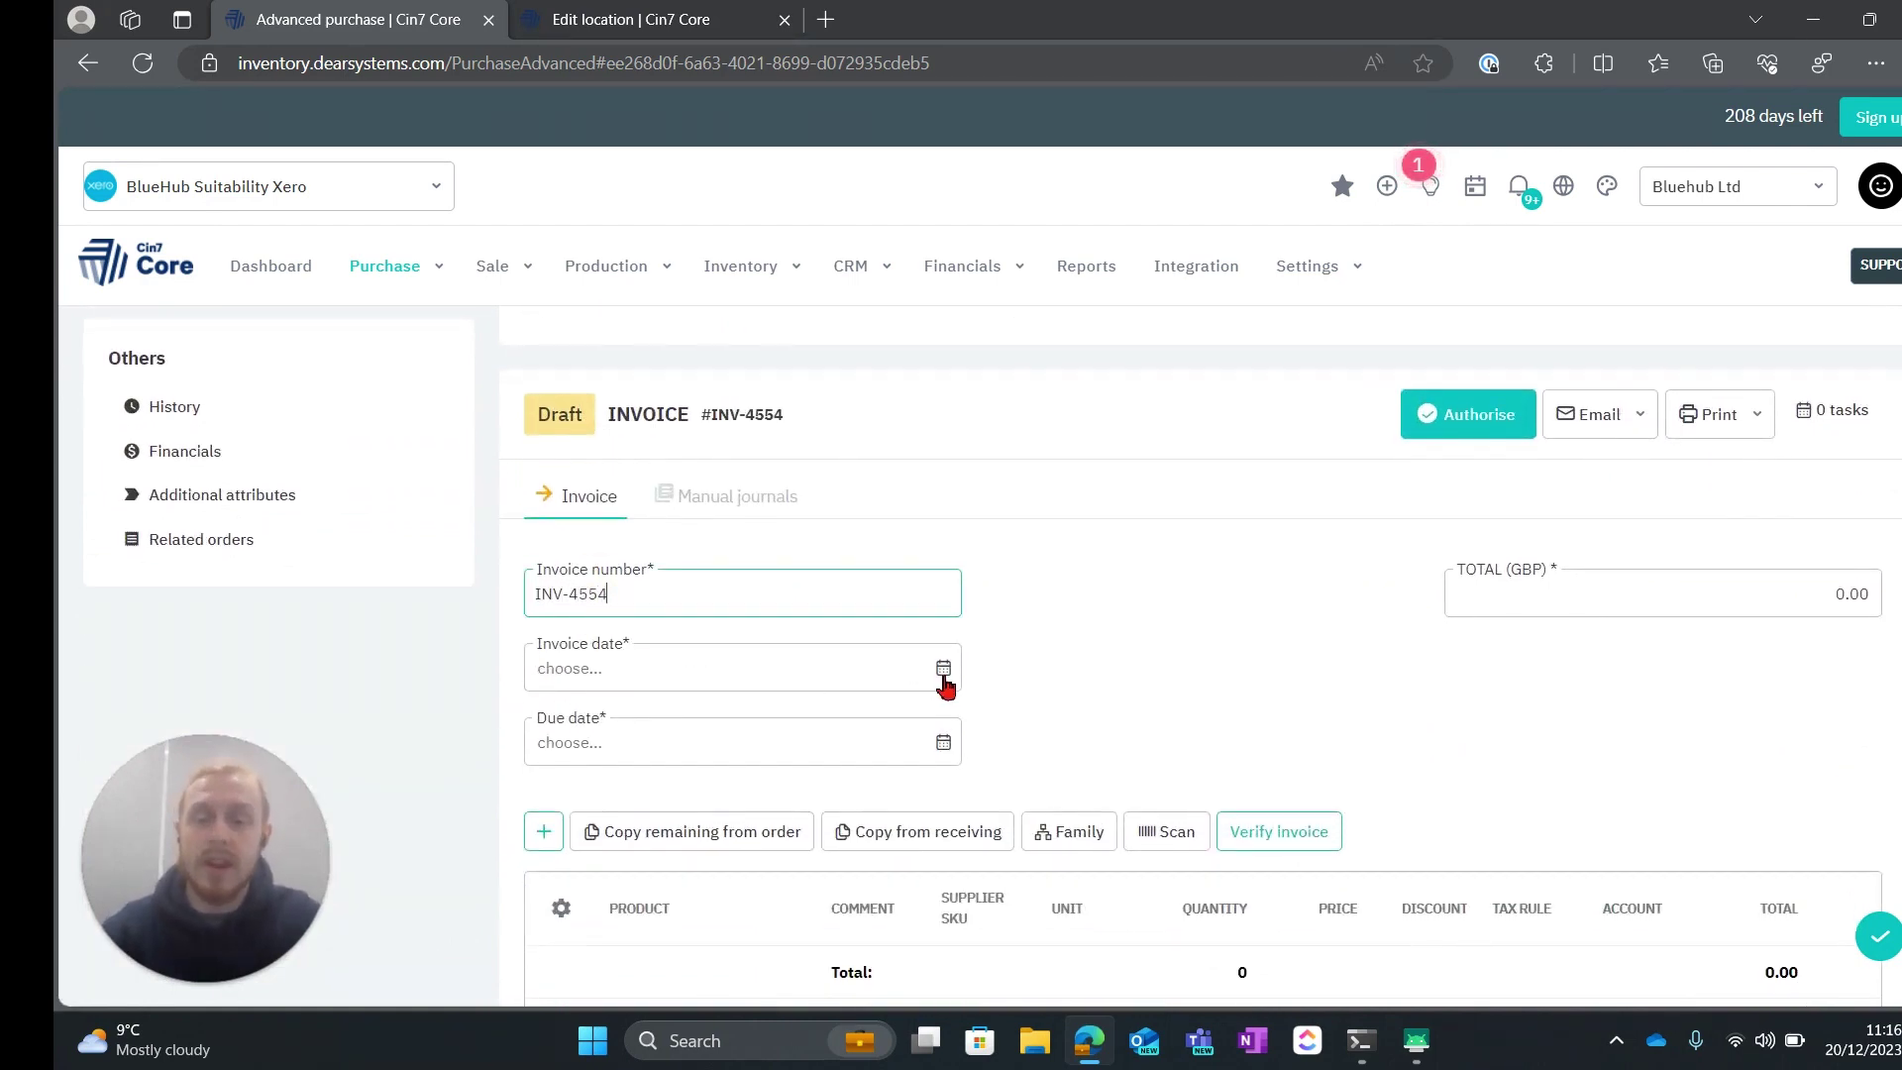
left_click(944, 674)
left_click(663, 623)
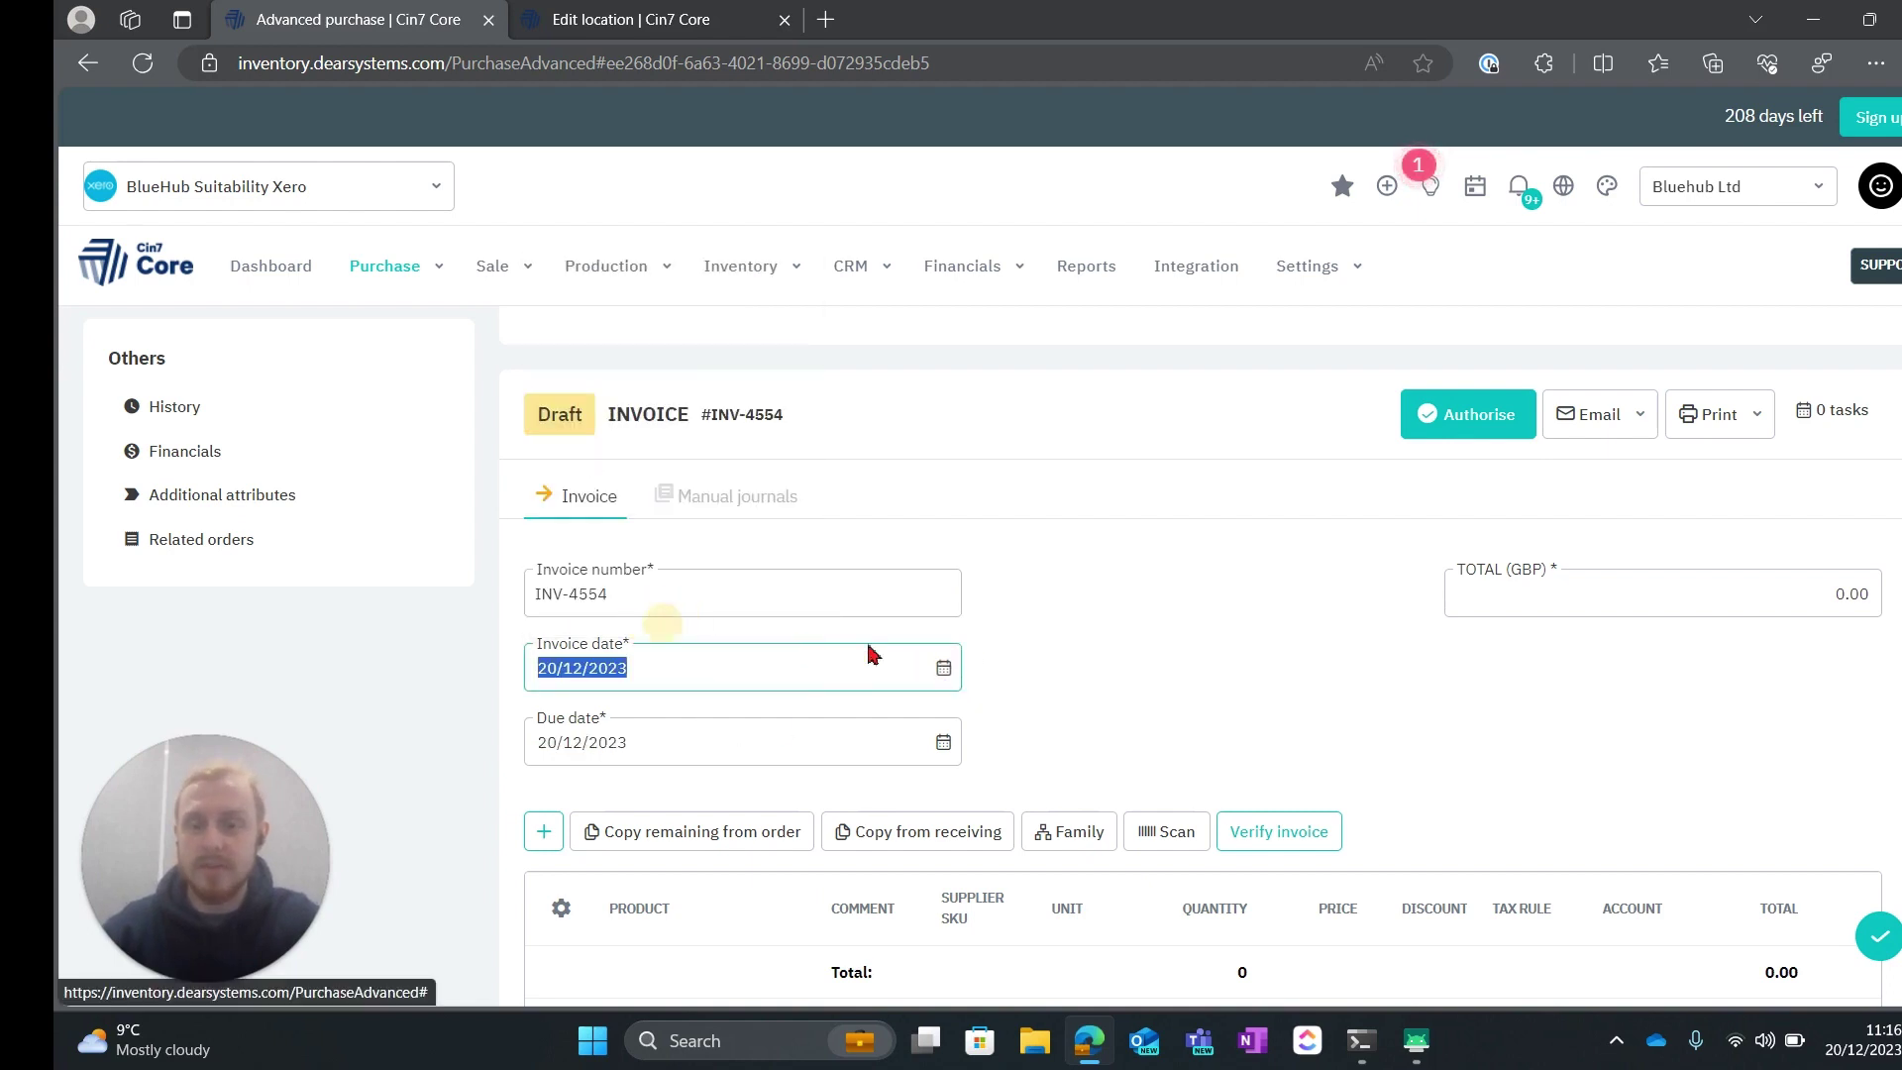
left_click(1075, 686)
Step: Copy the received lines into the invoice and authorise it at 4,500.00
scroll(1078, 692, "down", 1)
left_click(948, 748)
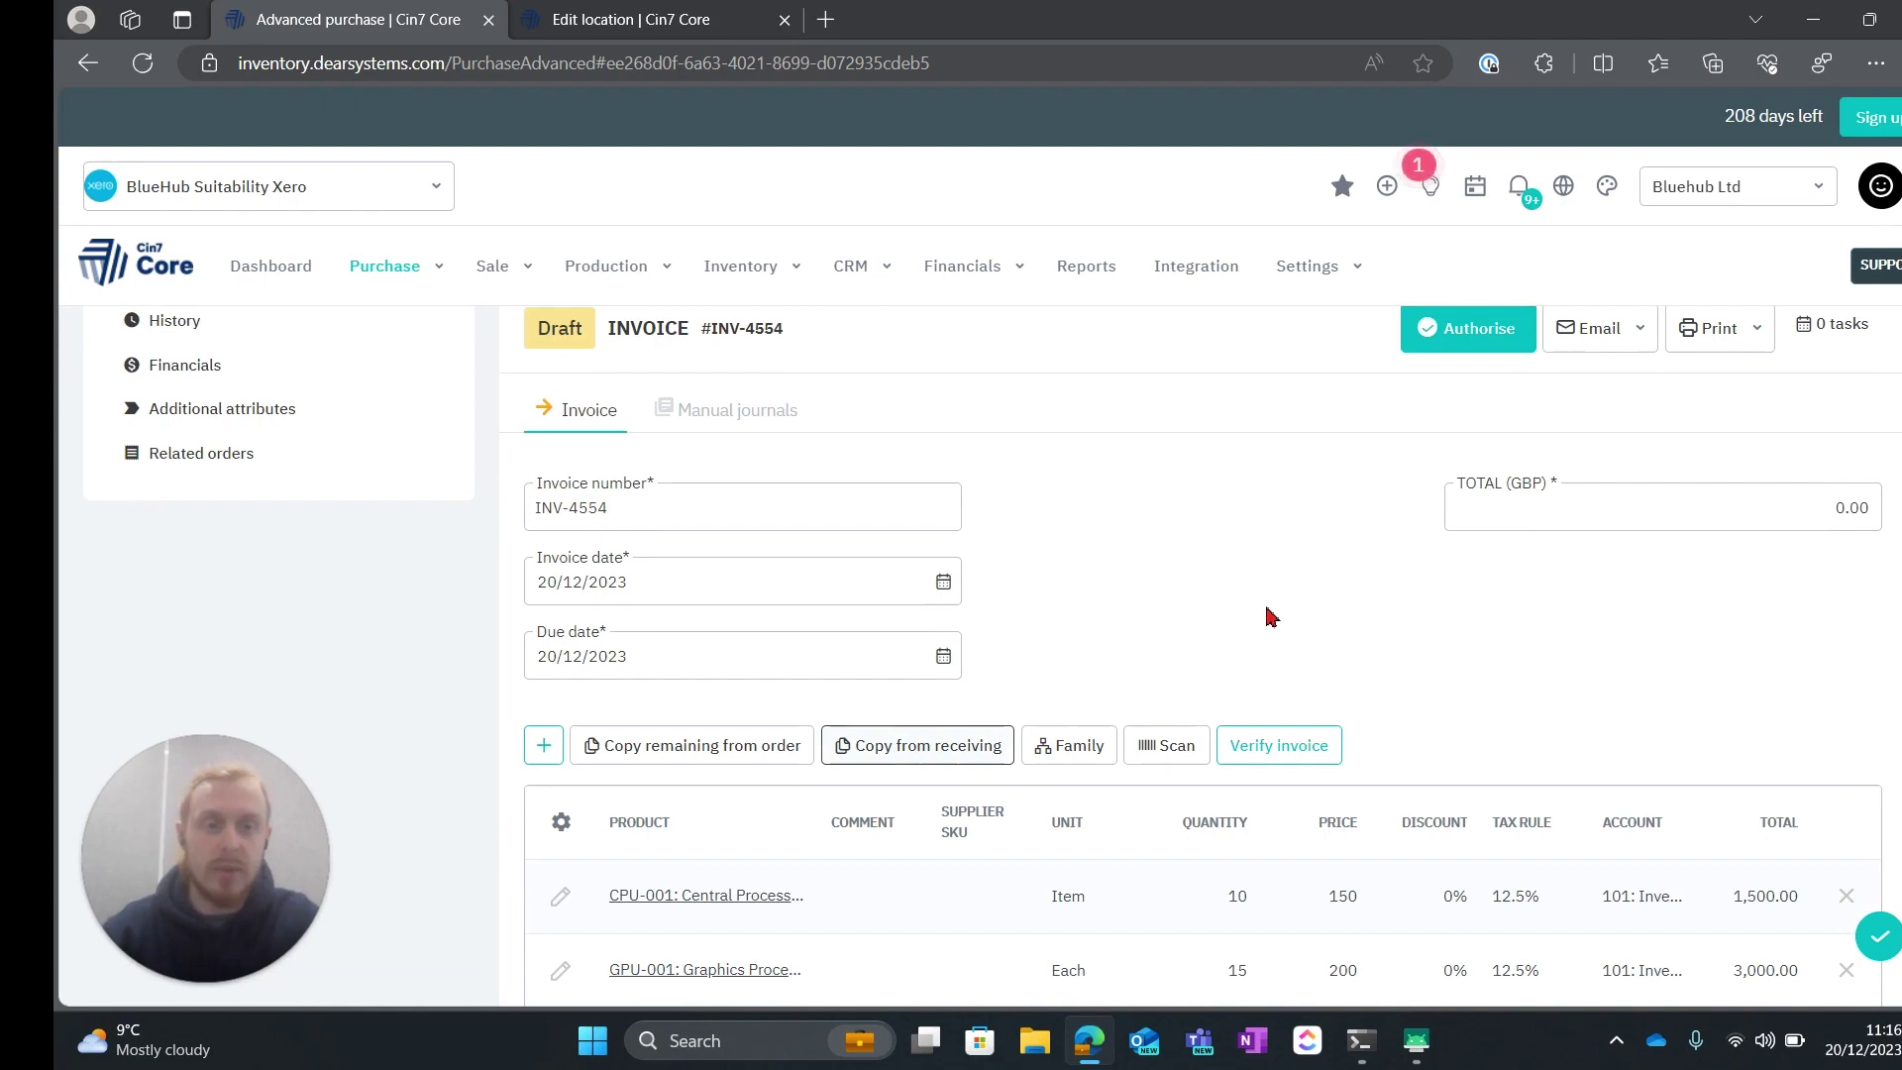
left_click(1463, 338)
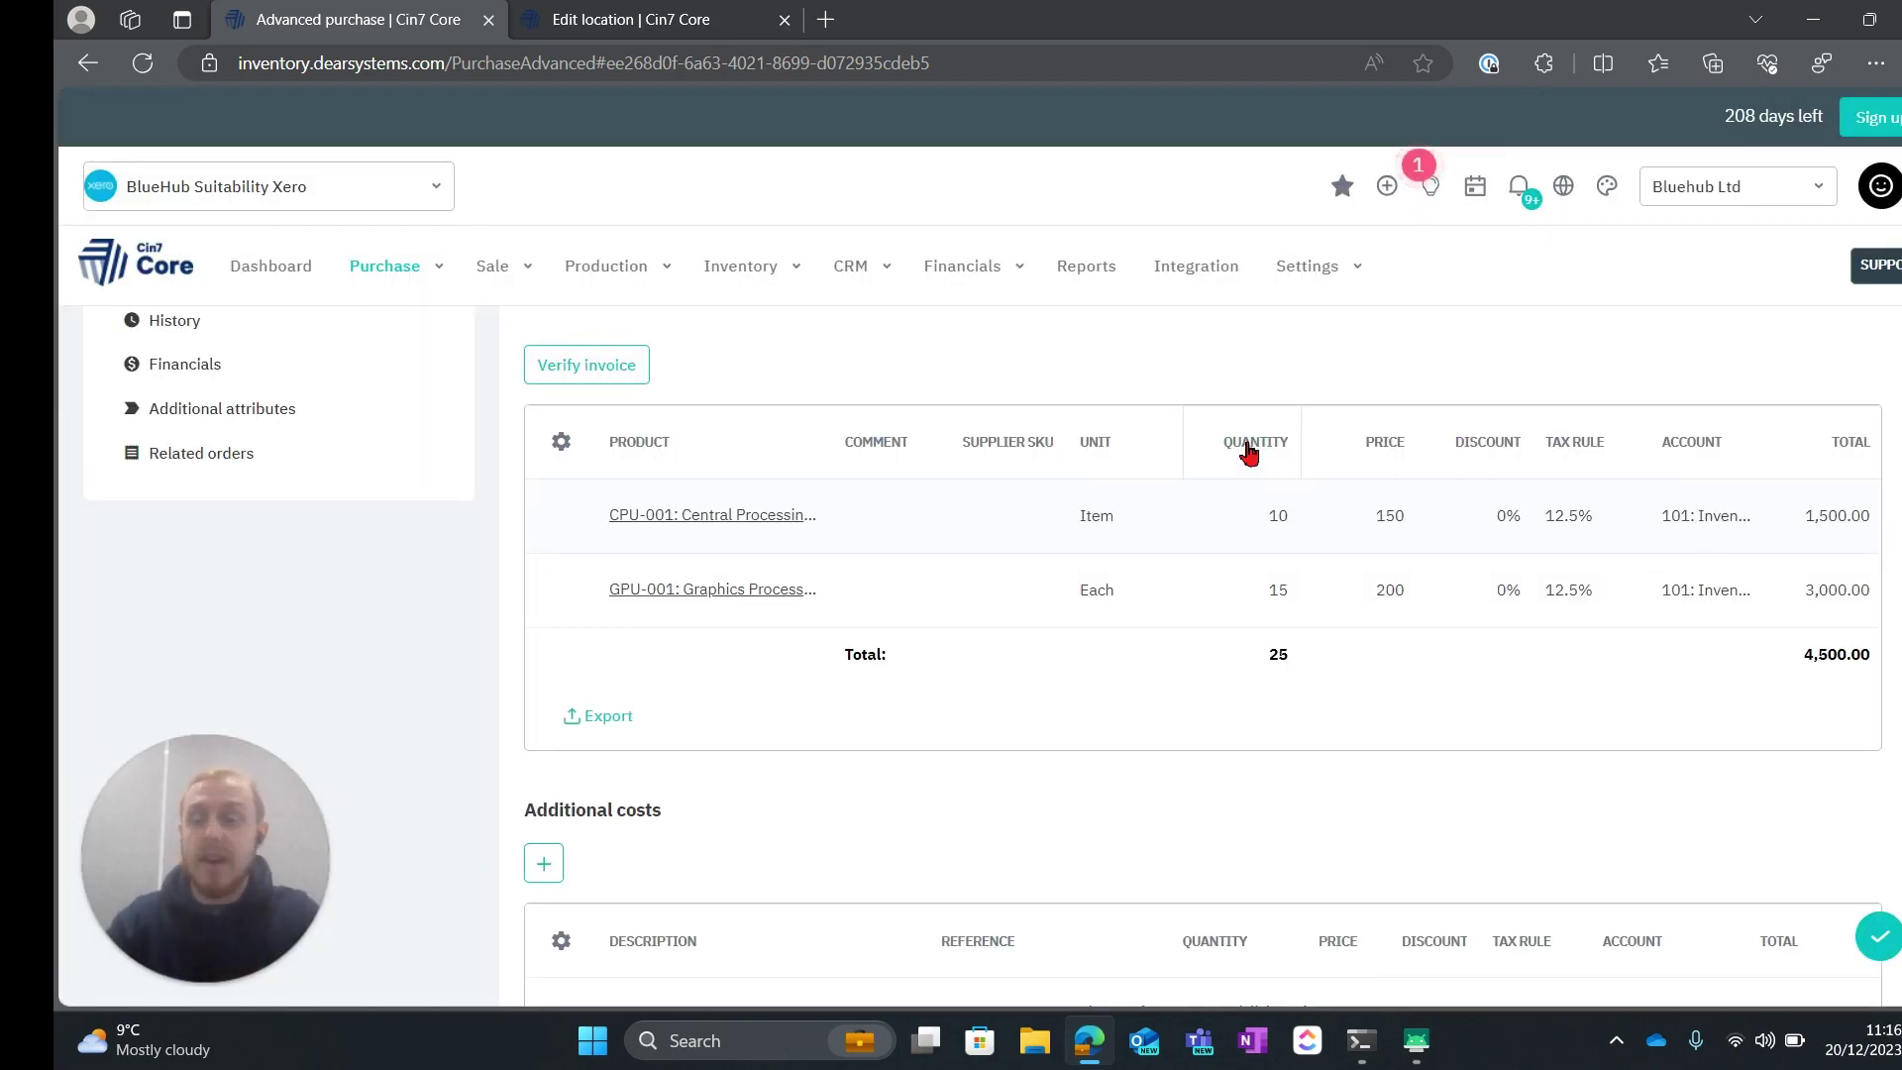